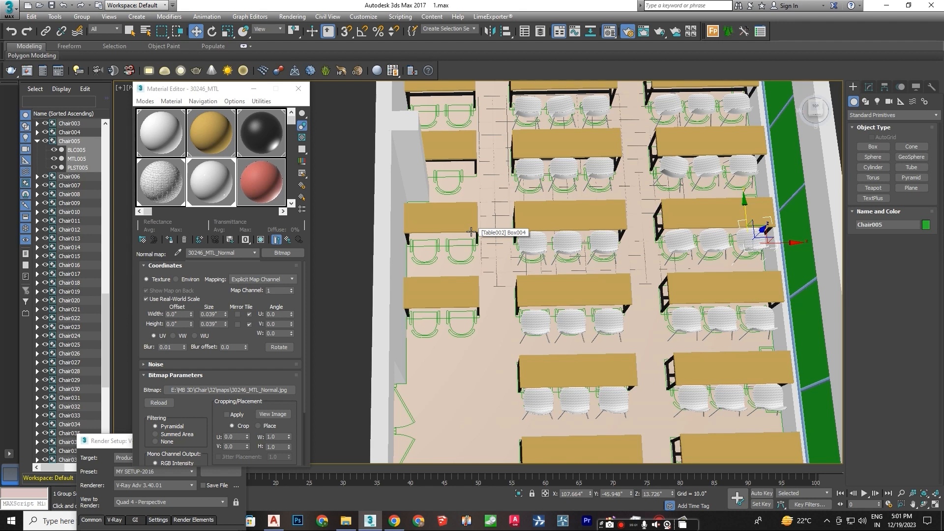
# Copy two adjacent chairs from the middle column to the wall-side table just behind the pillar.
pyautogui.click(529, 320)
pyautogui.click(577, 320)
pyautogui.keyDown('ctrl'); pyautogui.click(542, 322); pyautogui.keyUp('ctrl')
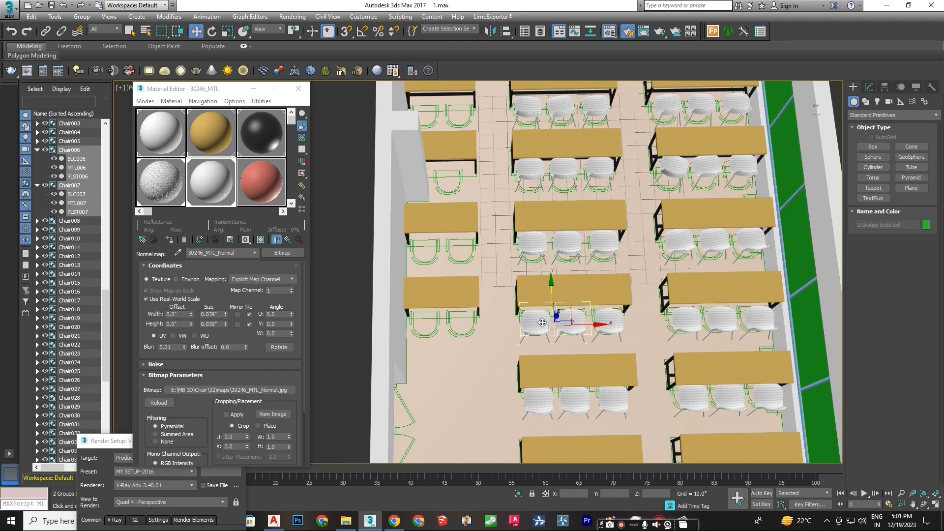
pyautogui.moveTo(589, 326)
pyautogui.keyDown('shift'); pyautogui.mouseDown()
pyautogui.moveTo(486, 322)
pyautogui.moveTo(432, 230)
pyautogui.mouseUp(); pyautogui.keyUp('shift')
pyautogui.click(472, 301)
pyautogui.click(473, 301)
pyautogui.moveTo(466, 215)
pyautogui.mouseDown(button='middle')
pyautogui.moveTo(474, 288)
pyautogui.moveTo(441, 351)
pyautogui.mouseUp(button='middle')
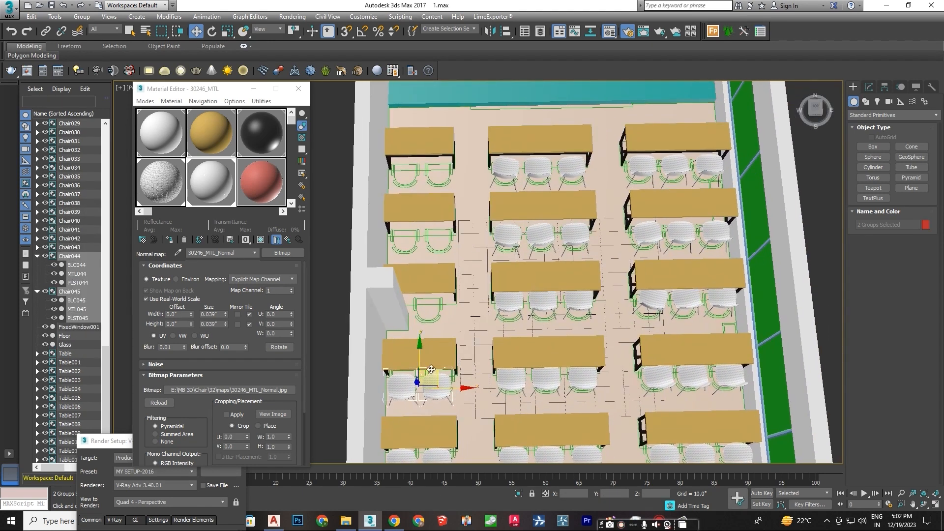
# Copy the wall-side chair pair to the two wall-side tables nearest the teal platform.
pyautogui.keyDown('shift'); pyautogui.moveTo(420, 356); pyautogui.dragTo(422, 143); pyautogui.keyUp('shift')
pyautogui.click(465, 301)
pyautogui.click(473, 301)
pyautogui.click(573, 275)
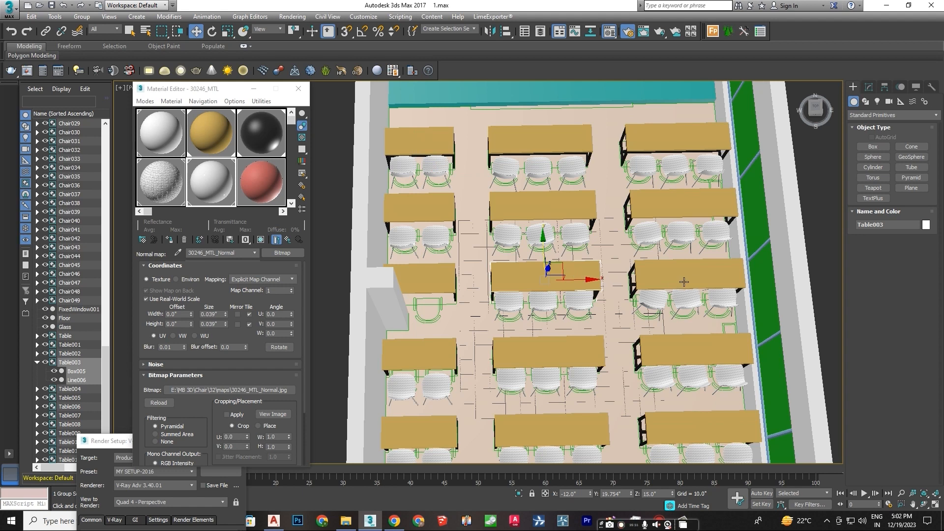
# Copy a single chair to the wall-side table next to the pillar, third from the teal platform.
pyautogui.keyDown('alt'); pyautogui.moveTo(684, 289); pyautogui.dragTo(587, 276, button='middle'); pyautogui.keyUp('alt')
pyautogui.click(605, 202)
pyautogui.keyDown('shift'); pyautogui.moveTo(637, 205); pyautogui.dragTo(567, 200); pyautogui.keyUp('shift')
pyautogui.click(473, 301)
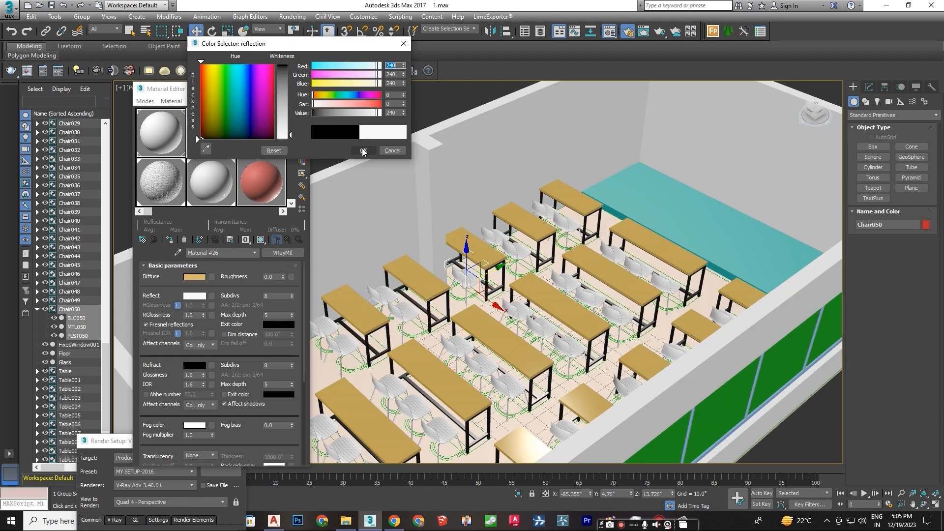
# Set the tabletop material's reflection colour to 240 white and its reflection glossiness to 0.61.
pyautogui.click(364, 150)
pyautogui.moveTo(203, 314); pyautogui.dragTo(204, 333)
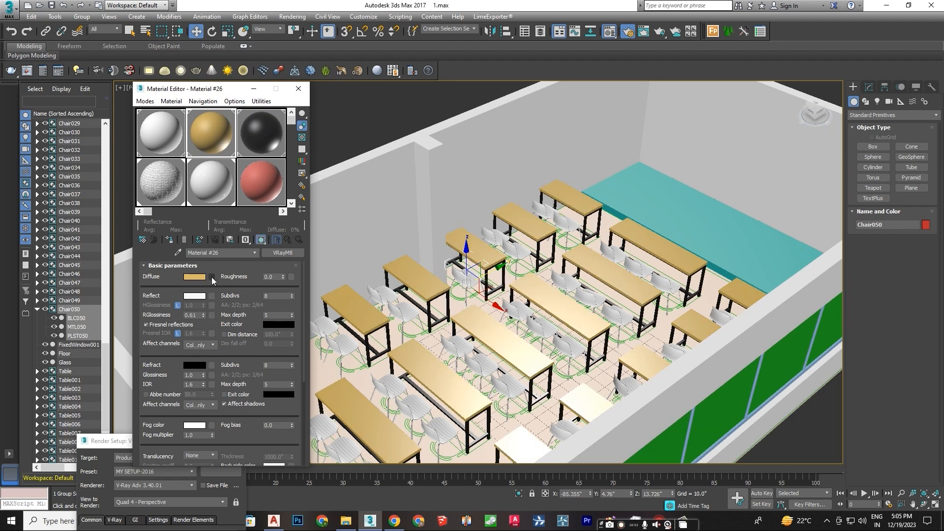
# Load the wood image 1.png from the project's Bitmap folder on drive E as the tabletop material's diffuse map.
pyautogui.click(212, 277)
pyautogui.doubleClick(396, 170)
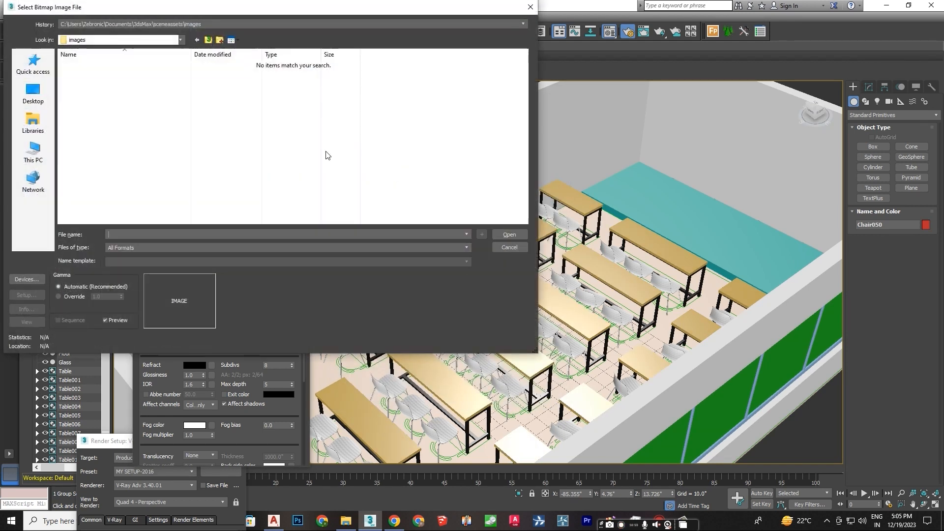
pyautogui.click(141, 39)
pyautogui.click(138, 207)
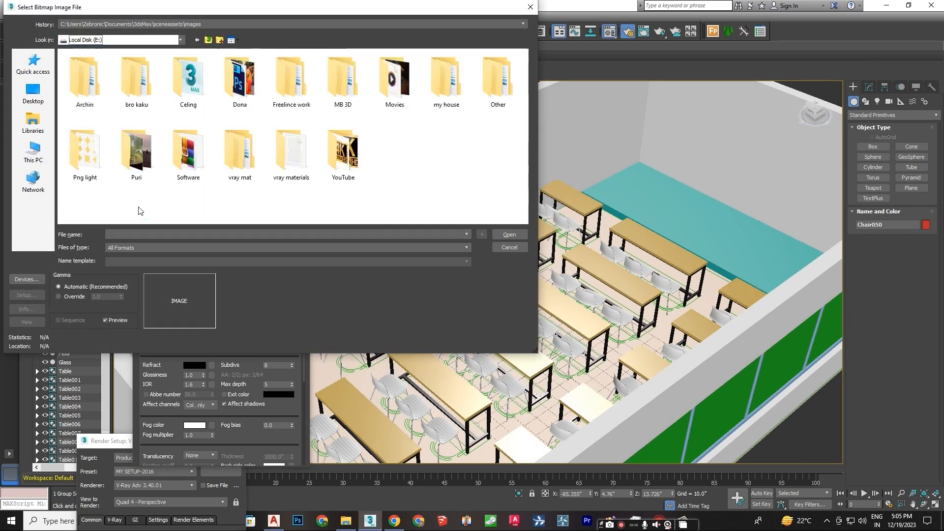
pyautogui.doubleClick(308, 81)
pyautogui.doubleClick(145, 100)
pyautogui.doubleClick(150, 72)
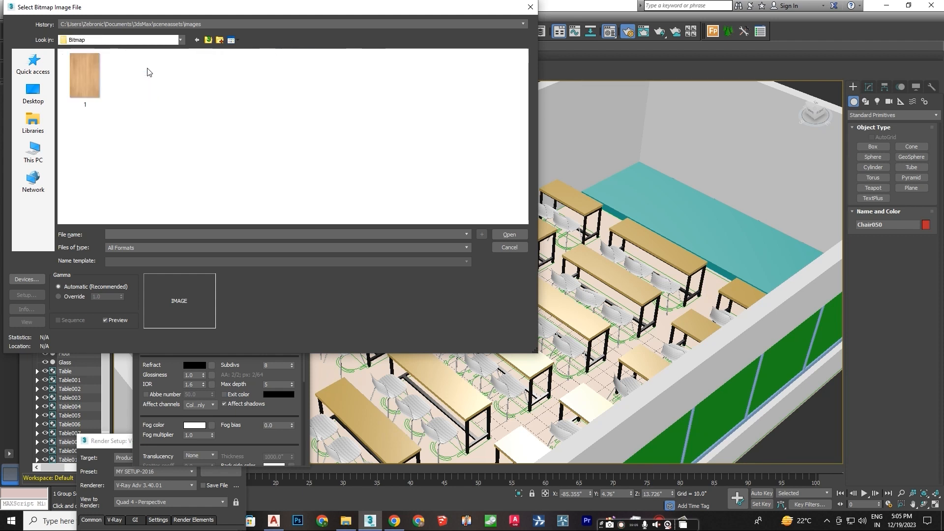
pyautogui.click(87, 84)
pyautogui.click(499, 234)
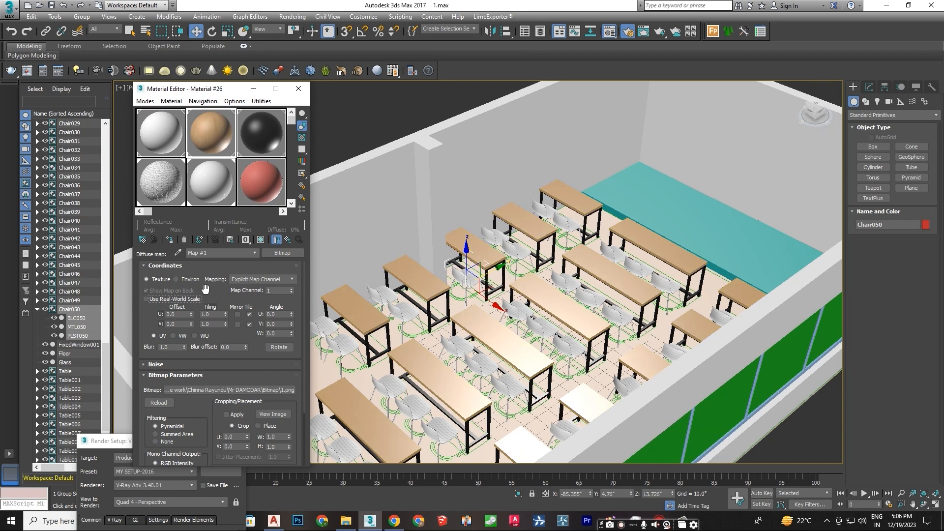
pyautogui.click(287, 239)
# Open the front wall-side table's group and apply a UVW Map to its top with Box mapping and real-world map size off.
pyautogui.click(583, 205)
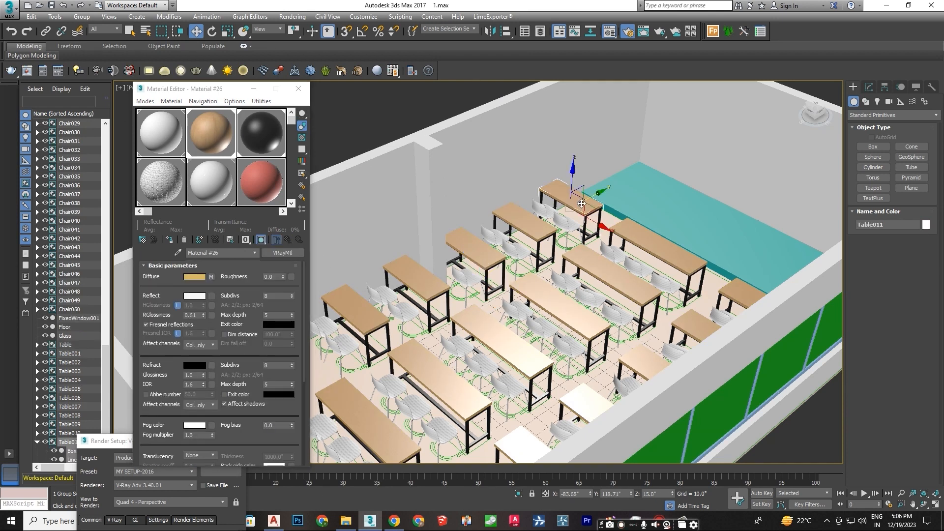
pyautogui.scroll(10, 608, 224)
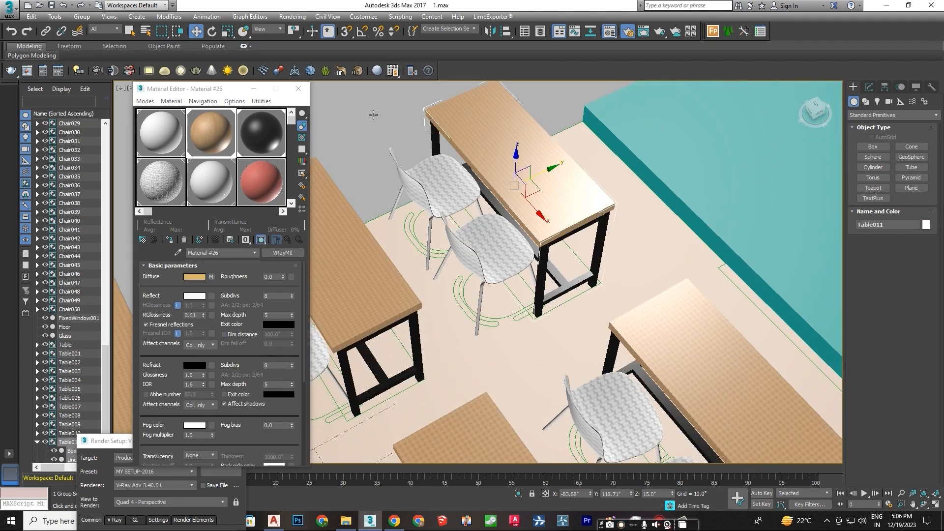
pyautogui.click(95, 29)
pyautogui.click(101, 37)
pyautogui.click(479, 135)
pyautogui.click(868, 88)
pyautogui.click(874, 119)
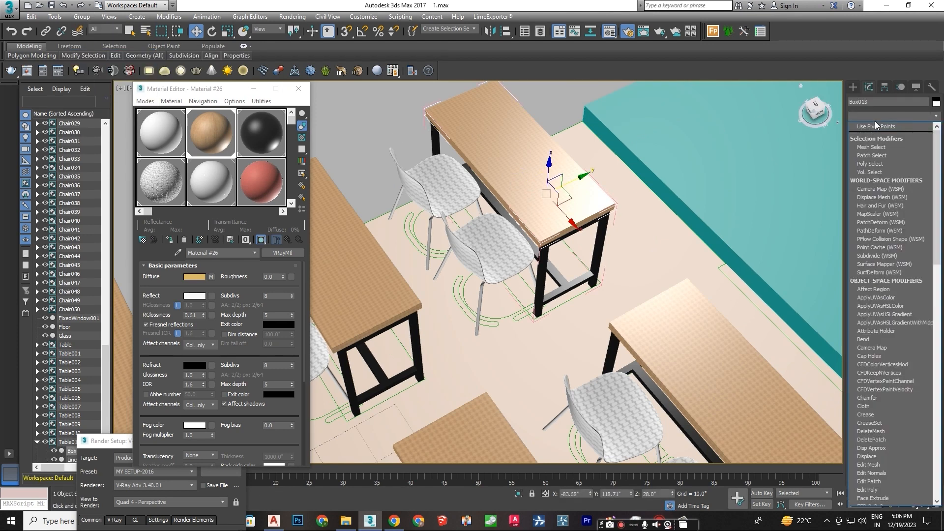
pyautogui.write('uvw')
pyautogui.press('Return')
pyautogui.click(882, 311)
pyautogui.click(886, 409)
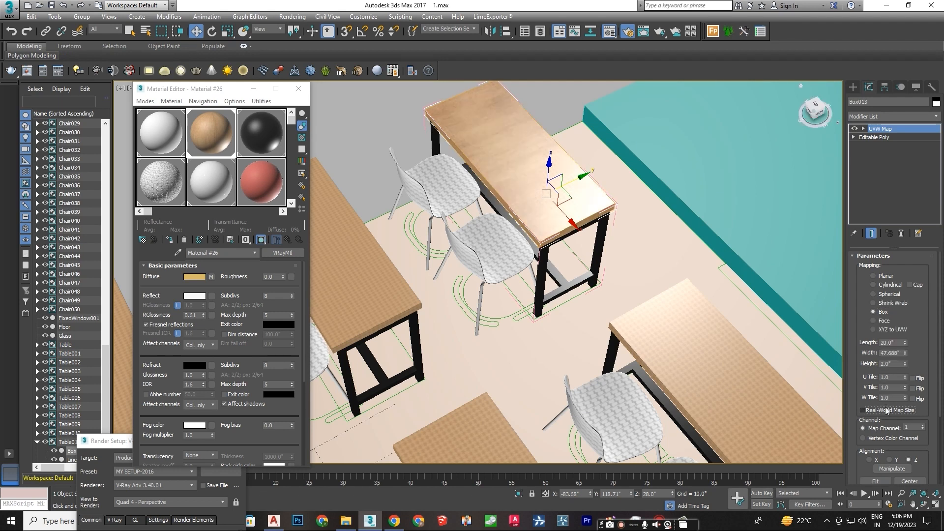
# Set the angle snap to 90 degrees and rotate the front wall-side tabletop's UVW Map gizmo by 90 degrees.
pyautogui.click(885, 130)
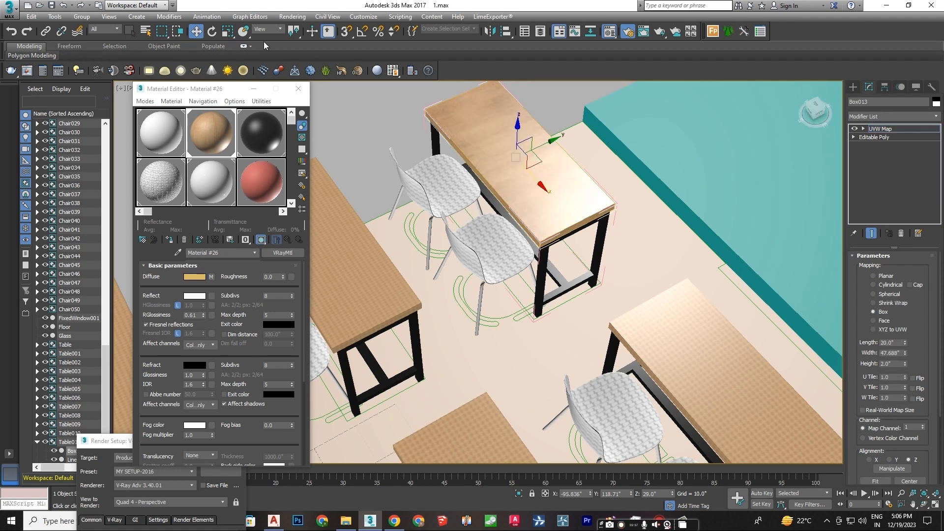
pyautogui.click(212, 31)
pyautogui.click(362, 31)
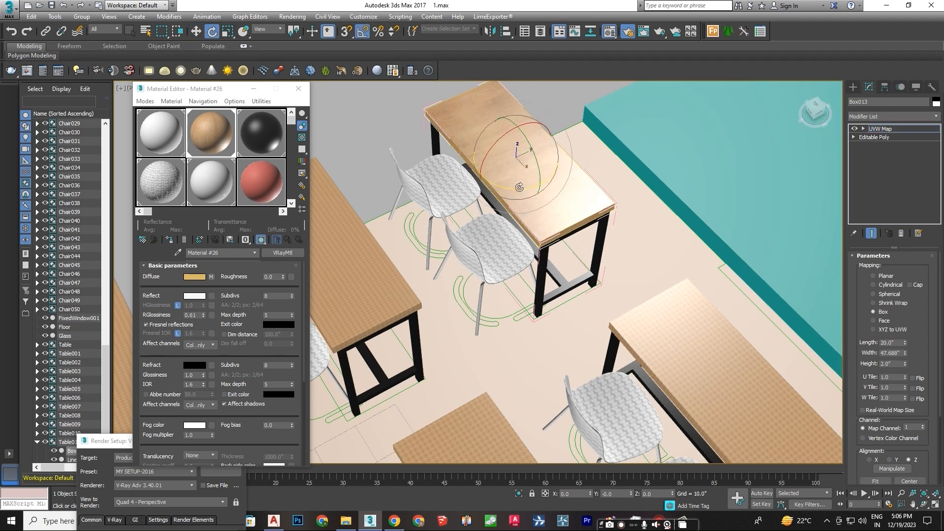
pyautogui.moveTo(513, 189); pyautogui.dragTo(469, 161)
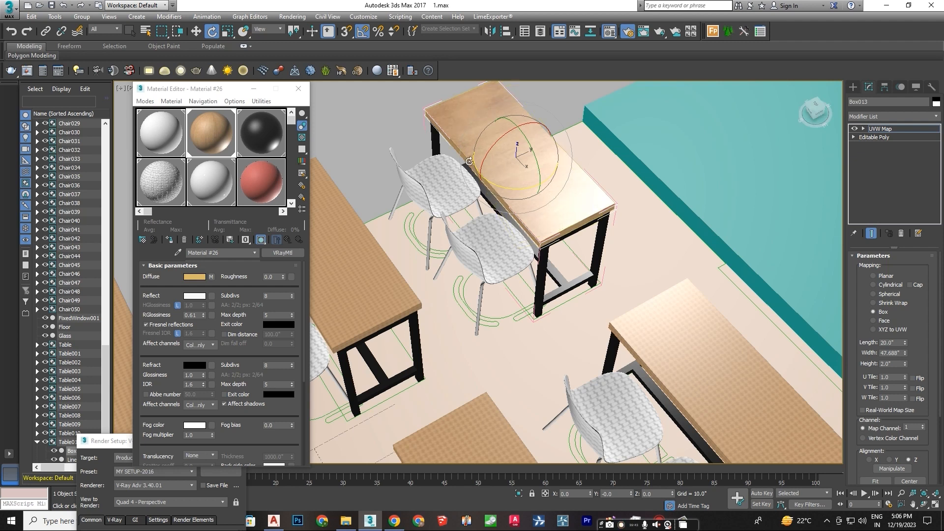
pyautogui.rightClick(362, 35)
pyautogui.doubleClick(473, 264)
pyautogui.write('90')
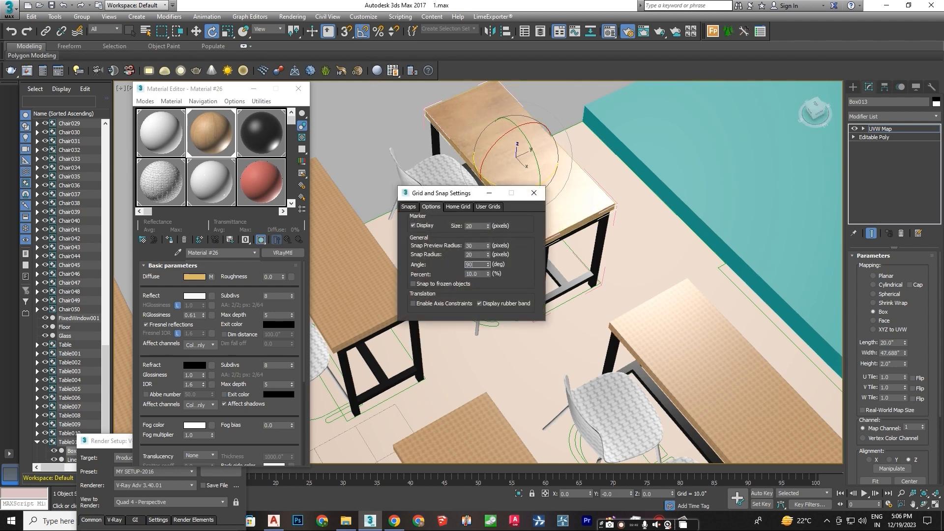
pyautogui.click(533, 193)
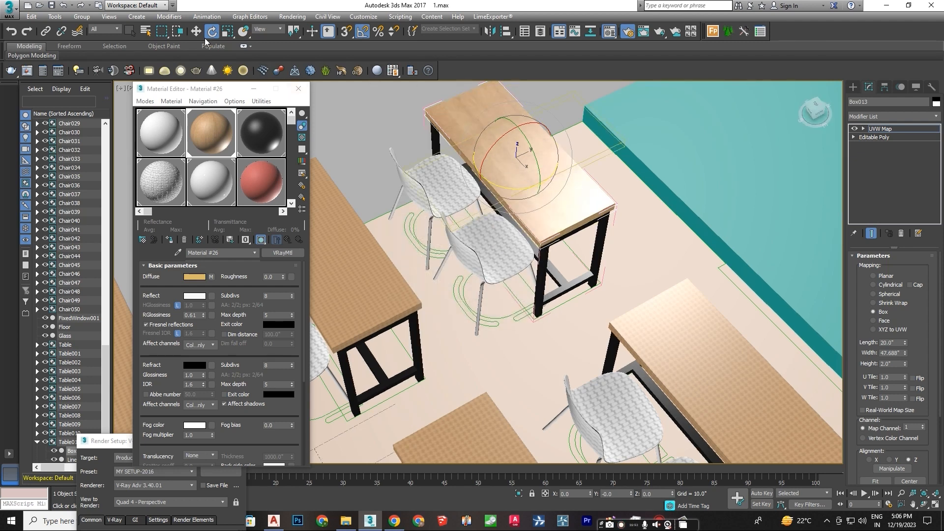
# Set the wall-side tabletop's UVW Map length to 47.8", width to 19.829" and height to 5.96".
pyautogui.press('w')
pyautogui.moveTo(906, 354); pyautogui.dragTo(906, 379)
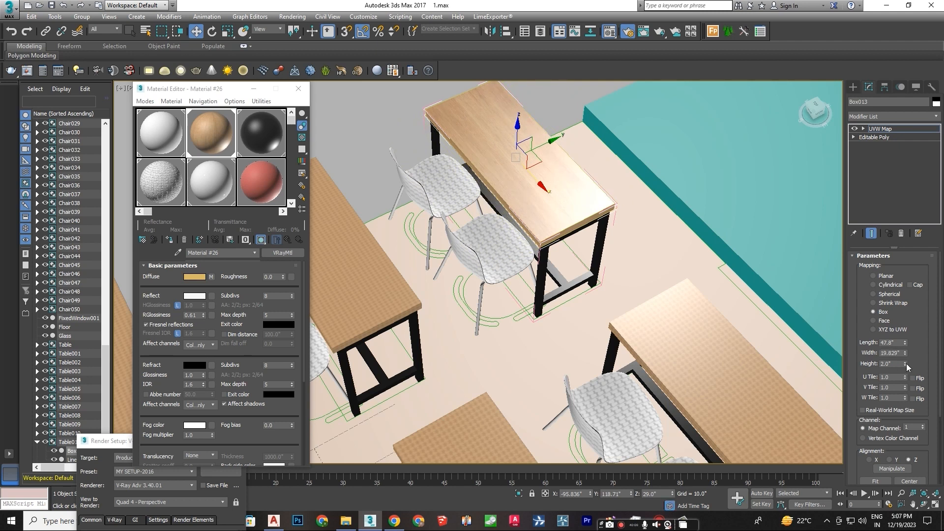
pyautogui.moveTo(906, 364); pyautogui.dragTo(907, 361)
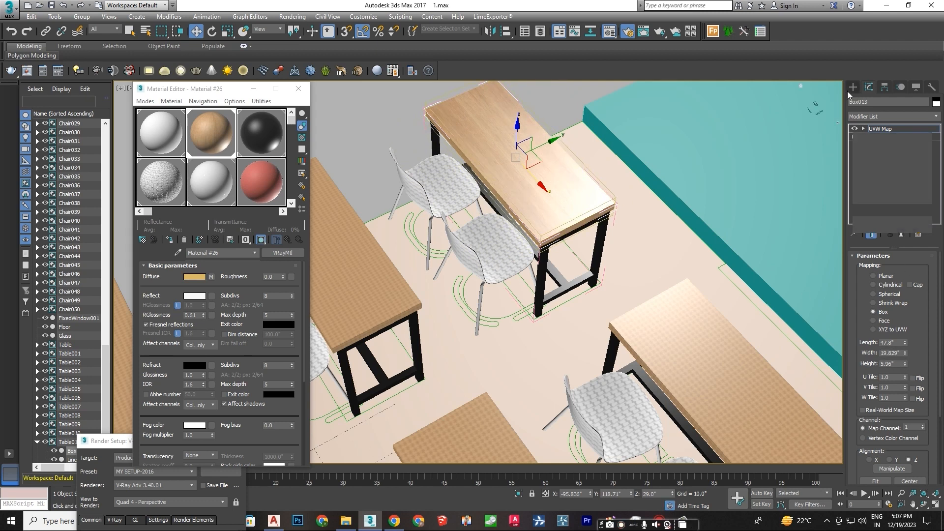
pyautogui.click(852, 88)
# Open the front middle table's group and add a UVW Map with Box mapping and real-world size off to its top.
pyautogui.scroll(-3, 602, 315)
pyautogui.moveTo(602, 317); pyautogui.dragTo(539, 257, button='middle')
pyautogui.click(537, 256)
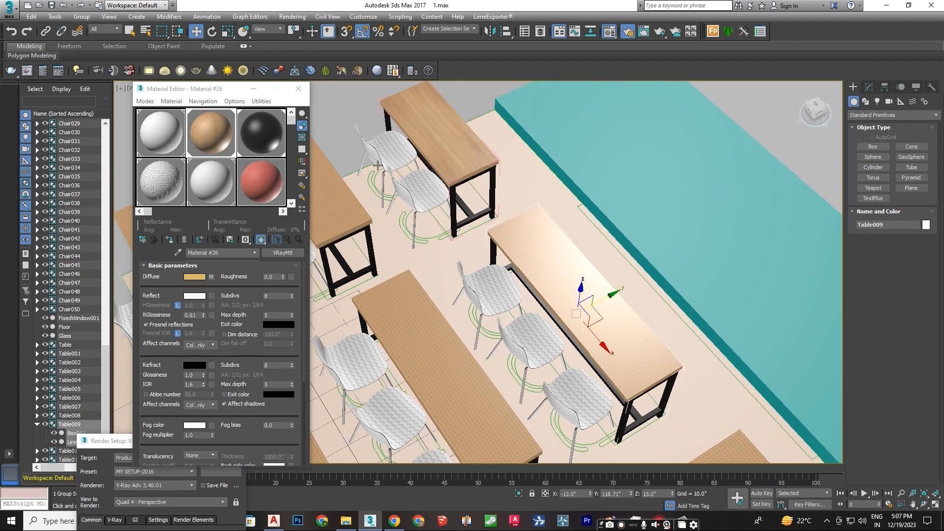
pyautogui.click(82, 16)
pyautogui.click(89, 53)
pyautogui.click(519, 245)
pyautogui.click(868, 87)
pyautogui.click(884, 118)
pyautogui.press('u')
pyautogui.press('Return')
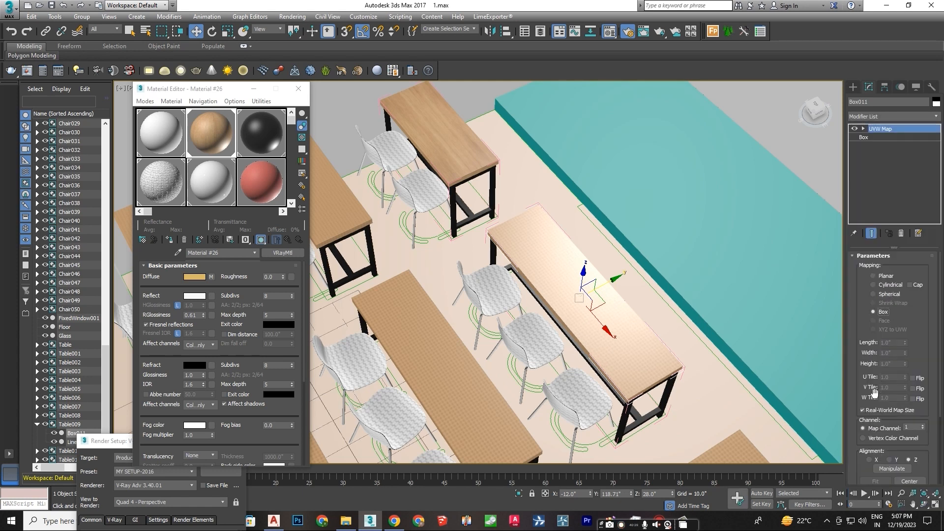
pyautogui.click(872, 412)
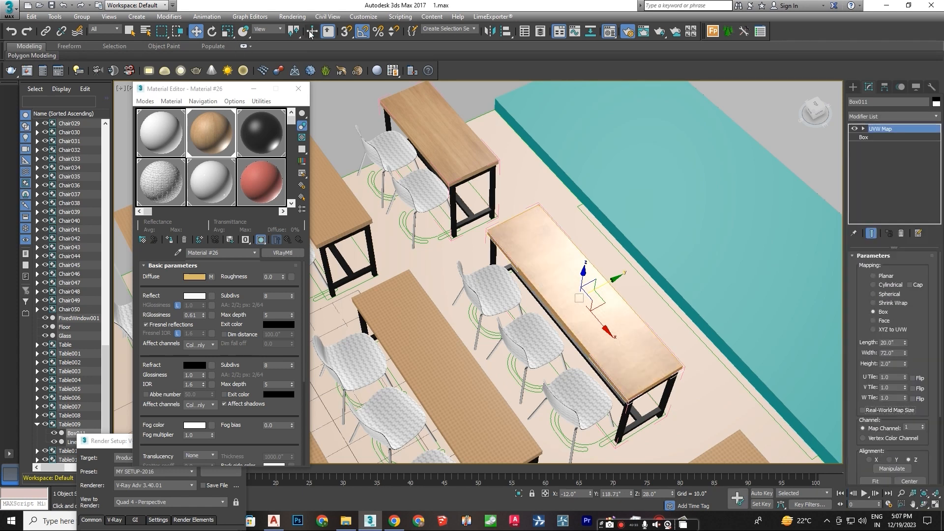
# Rotate the front middle tabletop's UVW Map gizmo by 90 degrees about the vertical axis.
pyautogui.press('e')
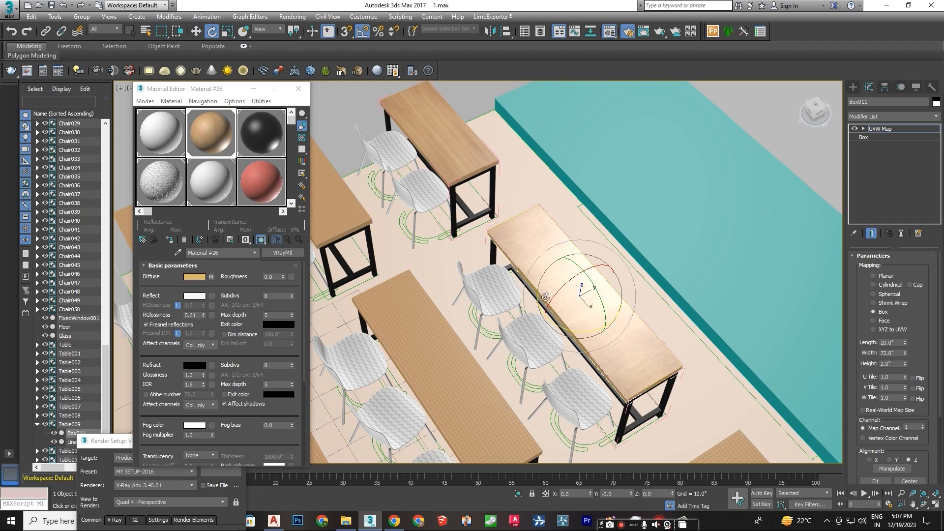
pyautogui.moveTo(578, 332); pyautogui.dragTo(576, 331)
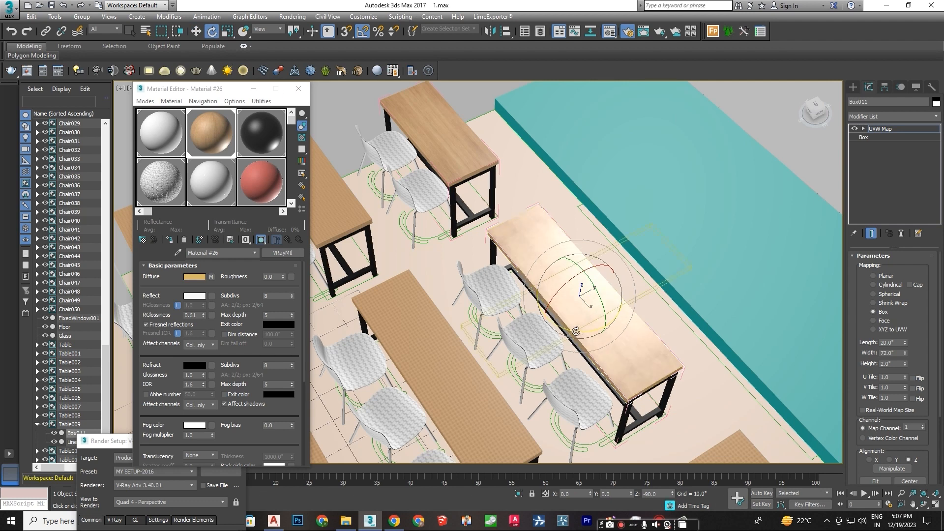
pyautogui.click(198, 32)
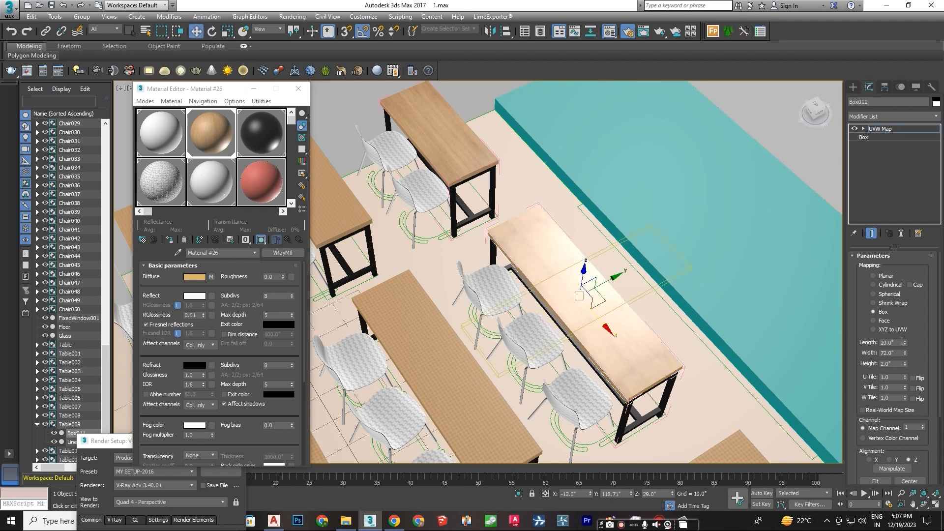
# Set the front middle tabletop's UVW Map length to 72.2" and width to 20.16".
pyautogui.moveTo(905, 343); pyautogui.dragTo(886, 214)
pyautogui.moveTo(905, 353); pyautogui.dragTo(907, 384)
pyautogui.moveTo(611, 313); pyautogui.dragTo(476, 158, button='middle')
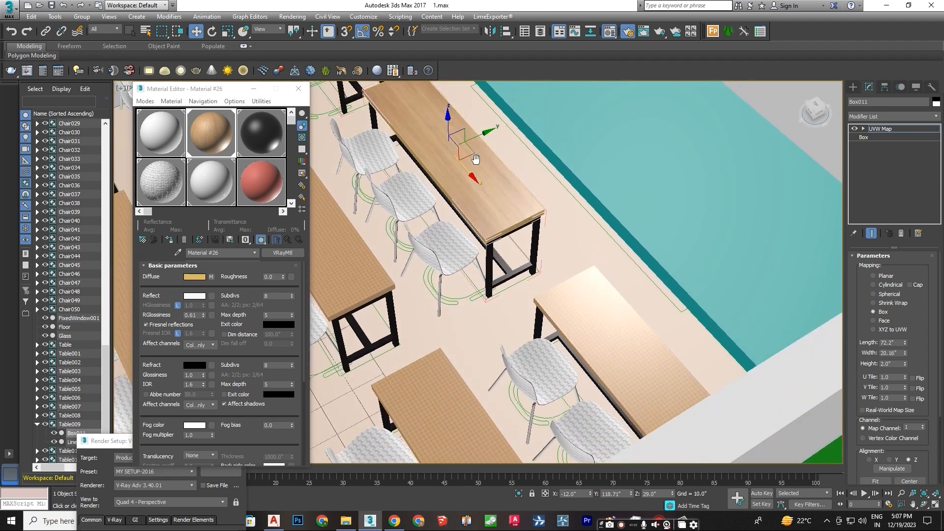
pyautogui.click(853, 86)
# Open the front window-side table's group and copy the middle tabletop's UVW Map modifier onto its top.
pyautogui.click(571, 304)
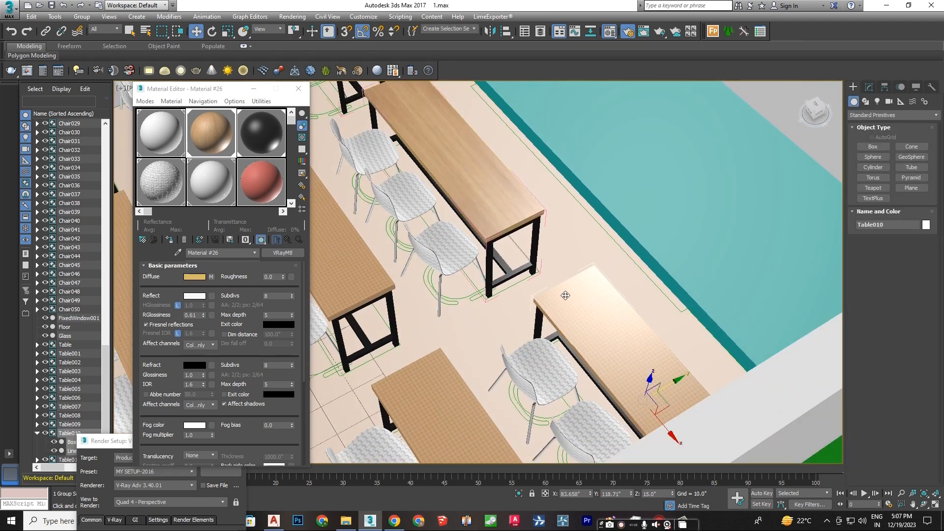
pyautogui.click(82, 17)
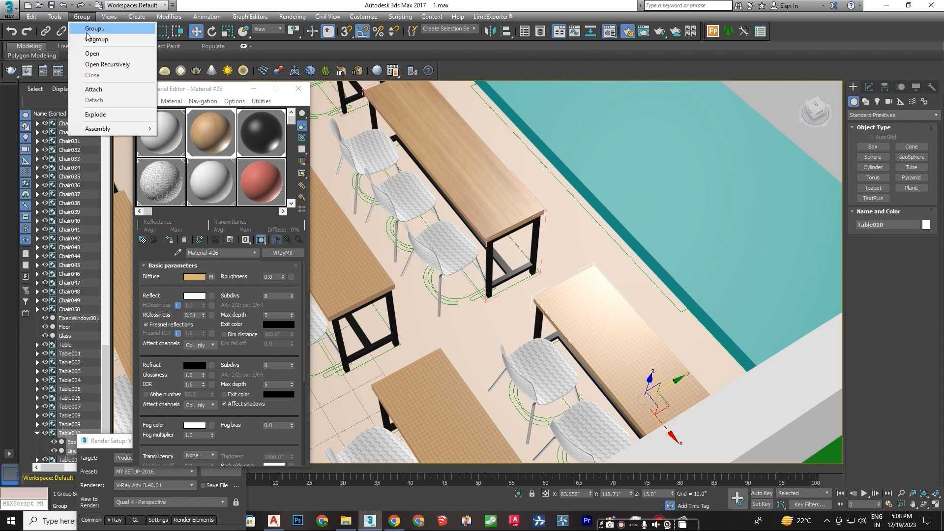
pyautogui.click(93, 53)
pyautogui.click(457, 152)
pyautogui.click(869, 86)
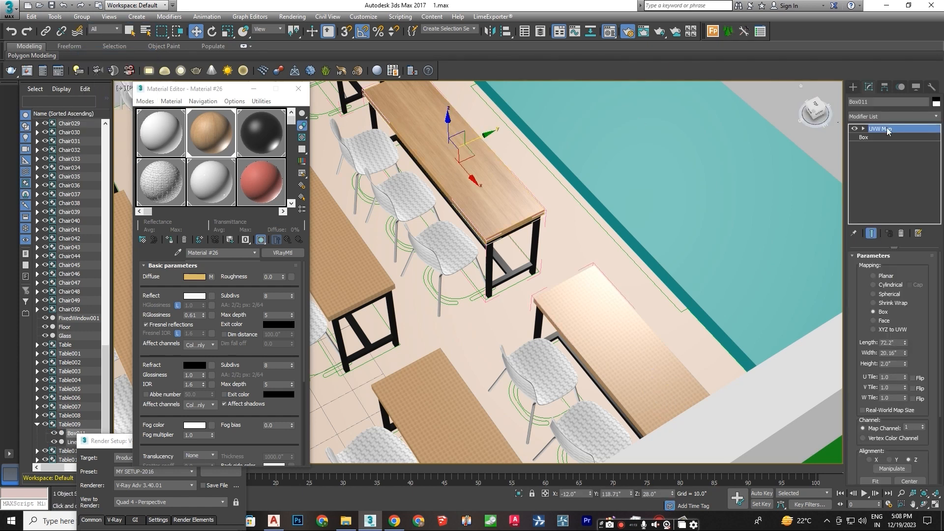
pyautogui.rightClick(885, 134)
pyautogui.click(873, 168)
pyautogui.click(620, 313)
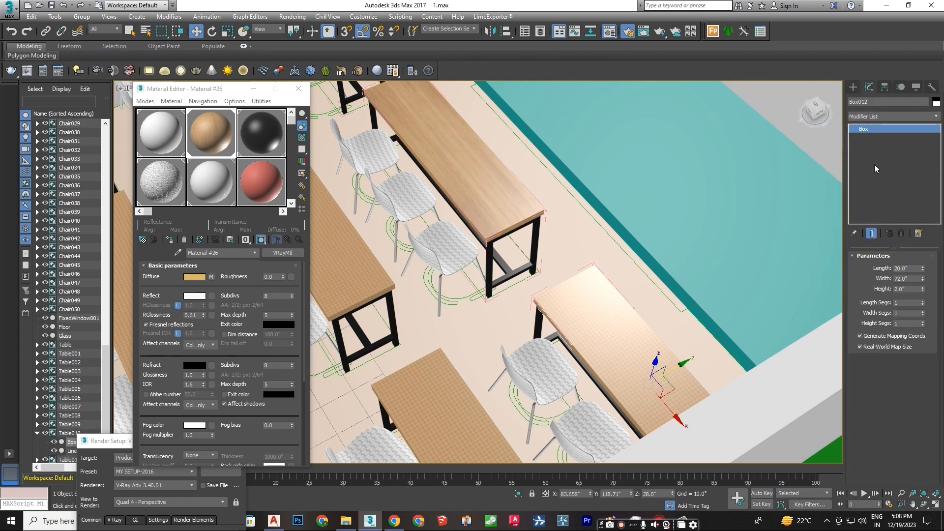
pyautogui.rightClick(904, 129)
pyautogui.click(875, 146)
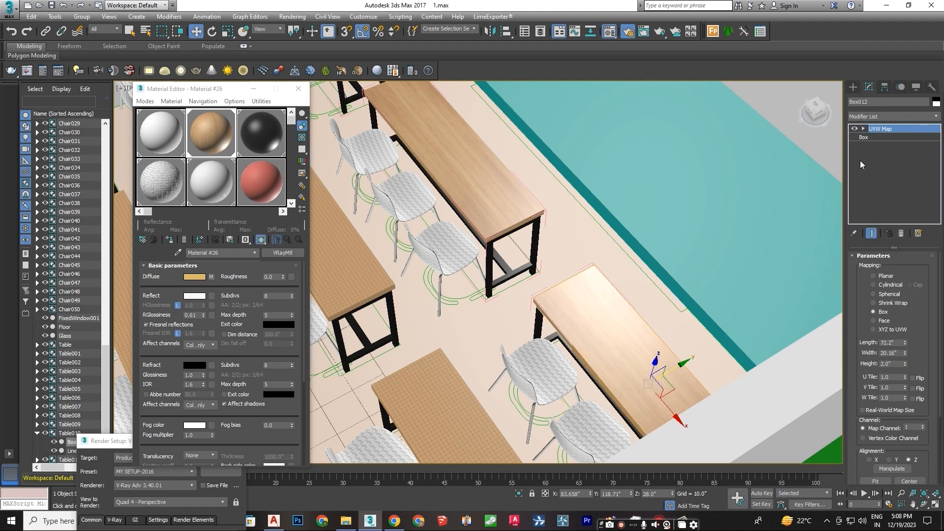
# Set the front window-side tabletop's UVW Map height to 6.68".
pyautogui.moveTo(602, 310); pyautogui.dragTo(695, 260, button='middle')
pyautogui.moveTo(902, 352); pyautogui.dragTo(873, 268)
pyautogui.scroll(-2, 623, 323)
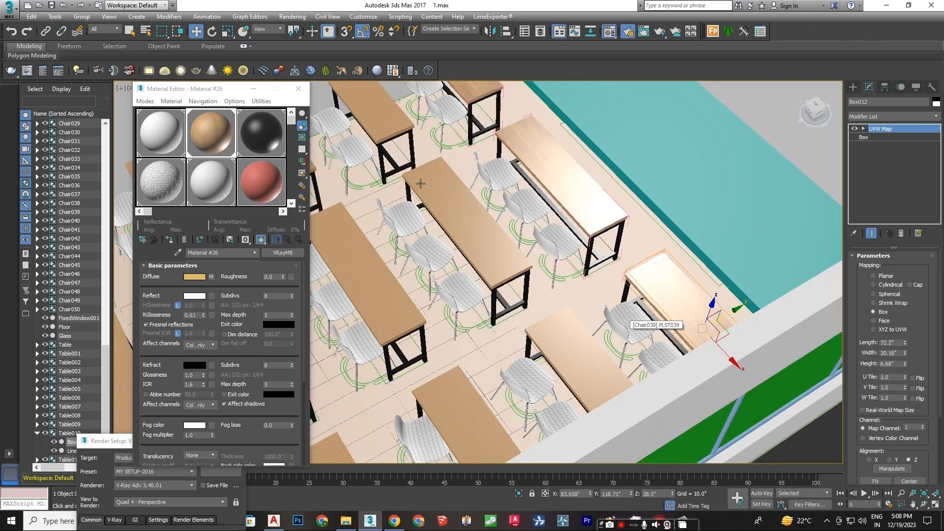
# Close the open groups of the three front-row tables.
pyautogui.click(82, 18)
pyautogui.click(94, 75)
pyautogui.click(541, 150)
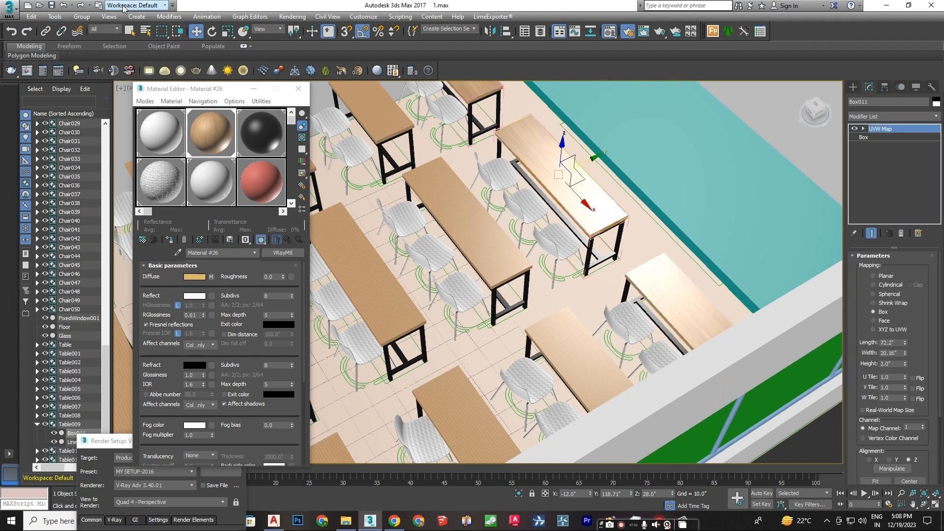
pyautogui.click(84, 18)
pyautogui.click(93, 76)
pyautogui.click(477, 92)
pyautogui.click(83, 18)
pyautogui.click(93, 76)
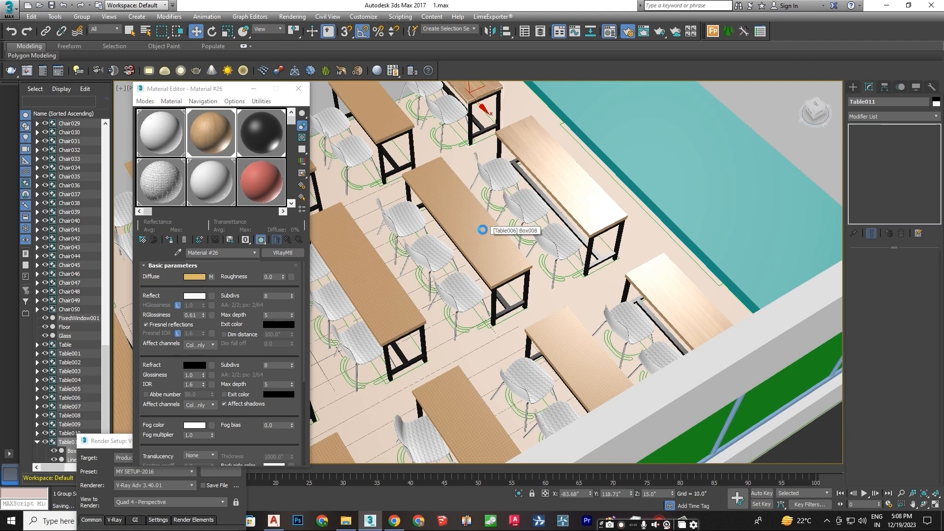
# Delete all the old tables behind the front row, leaving the chairs and the three front-row tables in place.
pyautogui.scroll(-5, 487, 227)
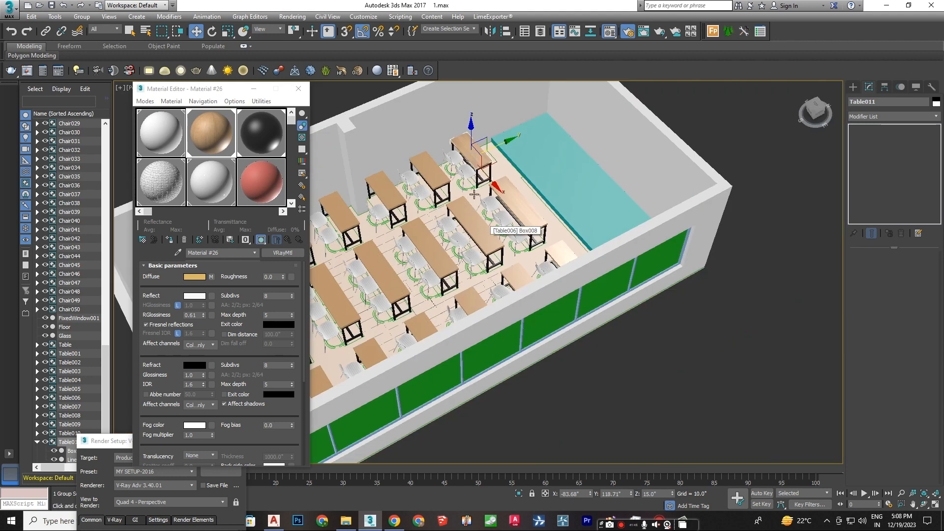
pyautogui.scroll(5, 511, 231)
pyautogui.click(525, 239)
pyautogui.press('Delete')
pyautogui.click(634, 378)
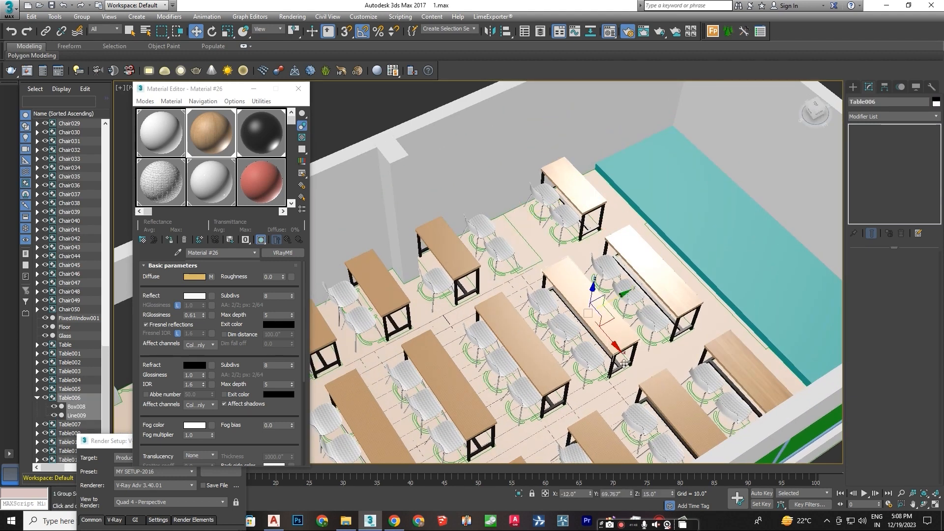
pyautogui.press('Delete')
pyautogui.click(654, 399)
pyautogui.press('Delete')
pyautogui.click(524, 356)
pyautogui.press('Delete')
pyautogui.click(456, 267)
pyautogui.press('Delete')
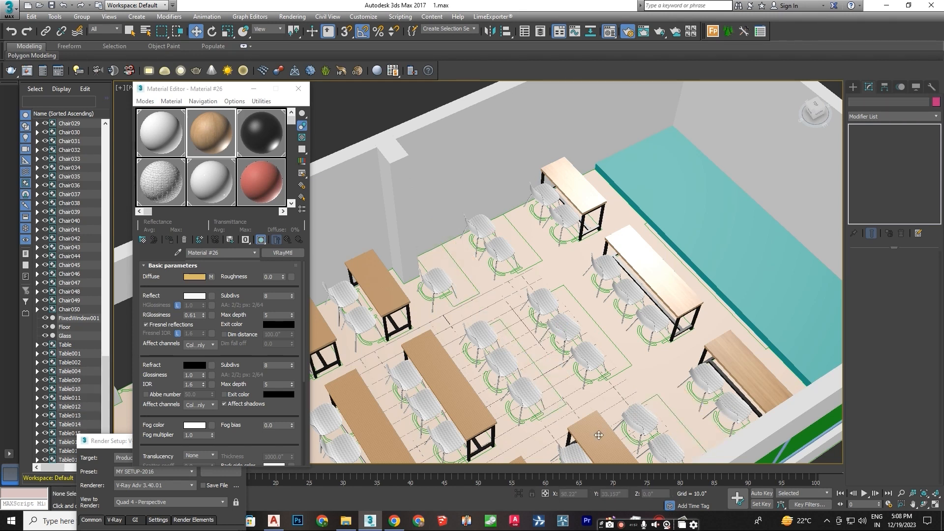
pyautogui.click(598, 434)
pyautogui.press('Delete')
pyautogui.click(470, 393)
pyautogui.press('Delete')
pyautogui.click(389, 310)
pyautogui.press('Delete')
pyautogui.moveTo(411, 339); pyautogui.dragTo(466, 273, button='middle')
pyautogui.click(611, 418)
pyautogui.press('Delete')
pyautogui.click(516, 408)
pyautogui.press('Delete')
pyautogui.click(447, 359)
pyautogui.press('Delete')
pyautogui.click(394, 257)
pyautogui.press('Delete')
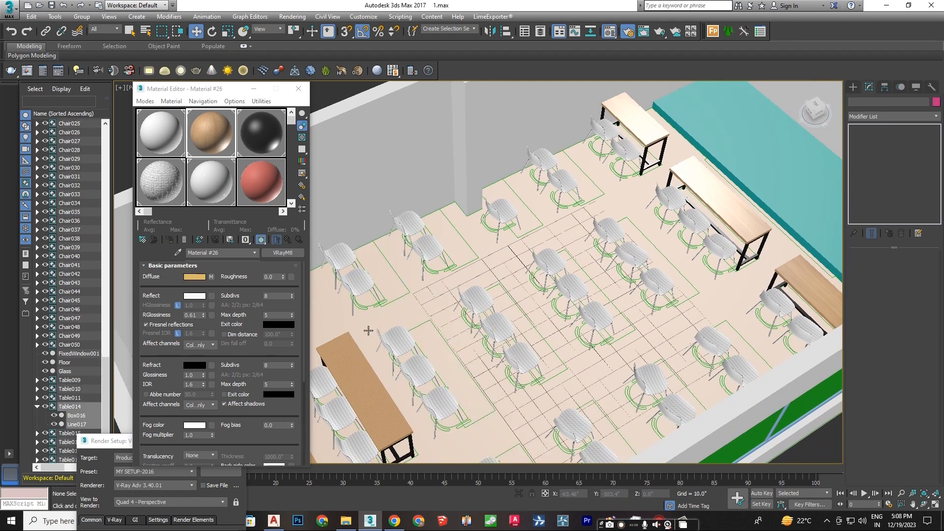
pyautogui.click(374, 354)
pyautogui.press('Delete')
pyautogui.moveTo(455, 352); pyautogui.dragTo(520, 330, button='middle')
pyautogui.click(476, 389)
pyautogui.press('Delete')
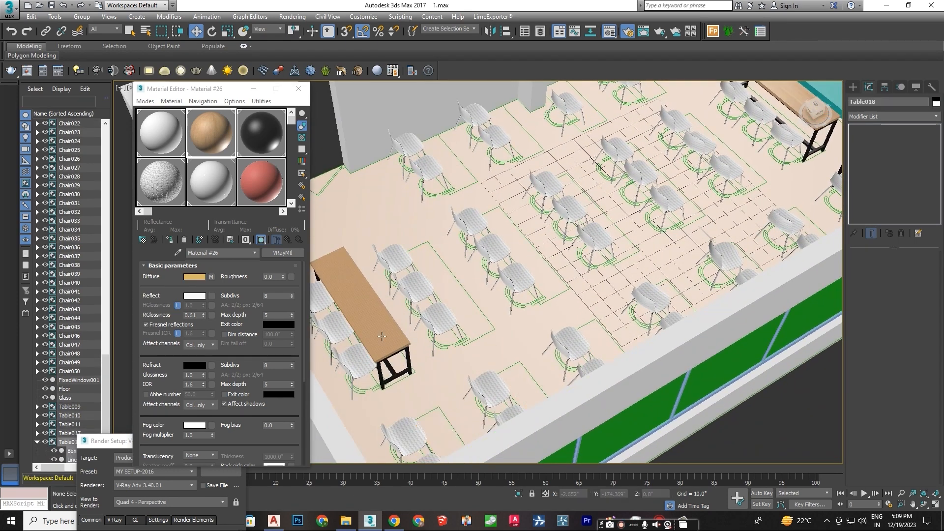
# Select the three front-row tables together and copy them back to the row of chairs behind.
pyautogui.scroll(-5, 552, 299)
pyautogui.keyDown('alt'); pyautogui.moveTo(552, 299); pyautogui.dragTo(471, 336, button='middle'); pyautogui.keyUp('alt')
pyautogui.click(513, 217)
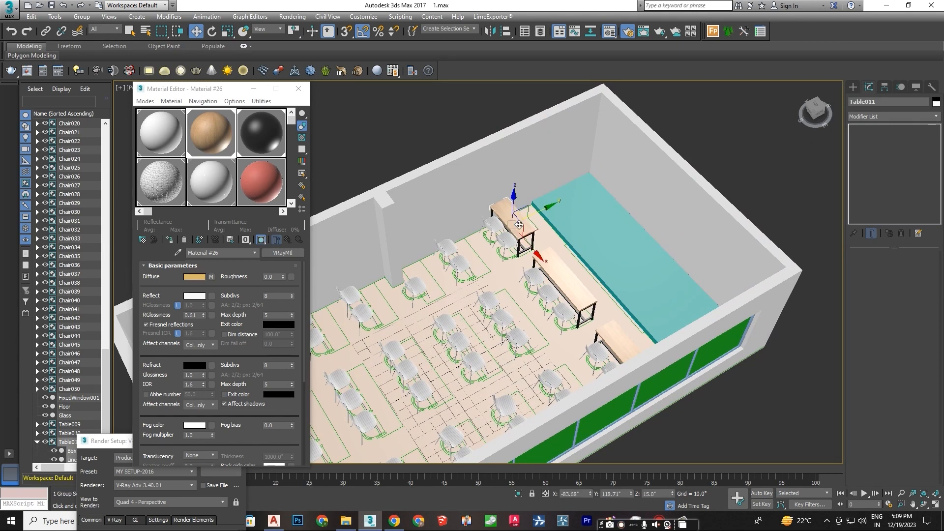
pyautogui.keyDown('ctrl'); pyautogui.click(556, 266); pyautogui.keyUp('ctrl')
pyautogui.keyDown('ctrl'); pyautogui.click(619, 348); pyautogui.keyUp('ctrl')
pyautogui.moveTo(595, 272)
pyautogui.keyDown('shift'); pyautogui.mouseDown()
pyautogui.moveTo(546, 288)
pyautogui.moveTo(502, 326)
pyautogui.moveTo(490, 300)
pyautogui.mouseUp(); pyautogui.keyUp('shift')
pyautogui.press('Return')
pyautogui.click(478, 303)
pyautogui.press('Return')
# Copy the selected tables farther back onto the middle rows of chairs.
pyautogui.moveTo(514, 280); pyautogui.dragTo(651, 212, button='middle')
pyautogui.moveTo(588, 268)
pyautogui.keyDown('shift'); pyautogui.mouseDown()
pyautogui.moveTo(575, 261)
pyautogui.moveTo(537, 295)
pyautogui.mouseUp(); pyautogui.keyUp('shift')
pyautogui.click(473, 304)
# Copy the tables onto the last two rows of chairs at the back of the classroom.
pyautogui.moveTo(530, 315); pyautogui.dragTo(559, 270, button='middle')
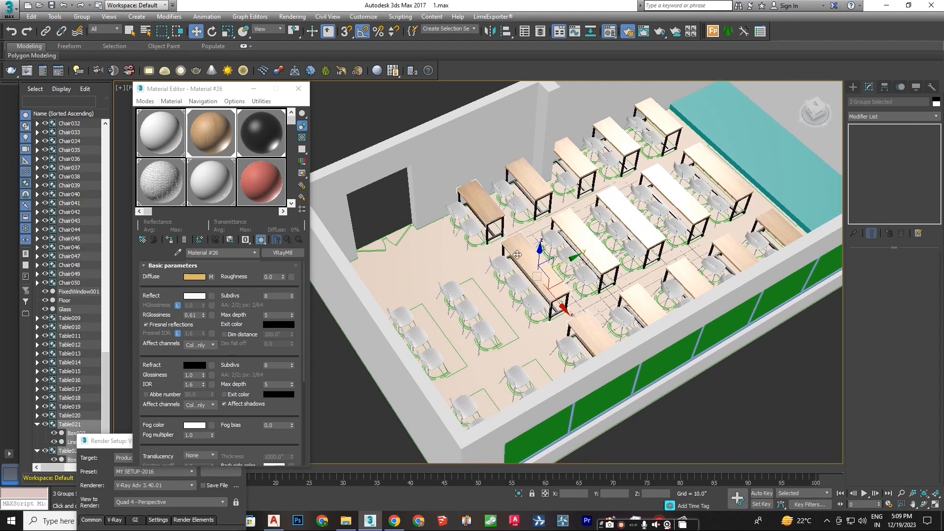
pyautogui.moveTo(543, 268)
pyautogui.mouseDown()
pyautogui.moveTo(572, 305)
pyautogui.moveTo(493, 344)
pyautogui.mouseUp()
pyautogui.press('Return')
pyautogui.click(455, 301)
pyautogui.moveTo(536, 290)
pyautogui.keyDown('alt'); pyautogui.mouseDown(button='middle')
pyautogui.moveTo(600, 286)
pyautogui.moveTo(579, 296)
pyautogui.mouseUp(button='middle'); pyautogui.keyUp('alt')
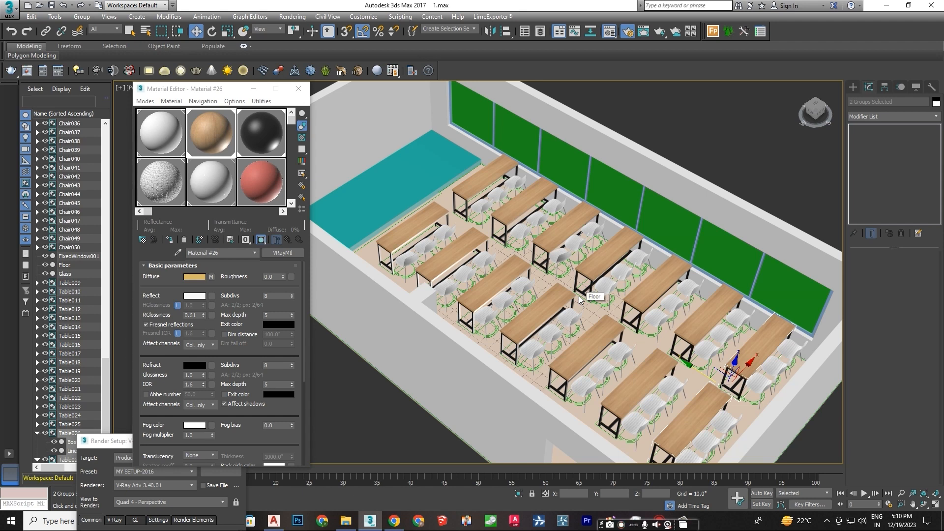
pyautogui.scroll(-2, 577, 233)
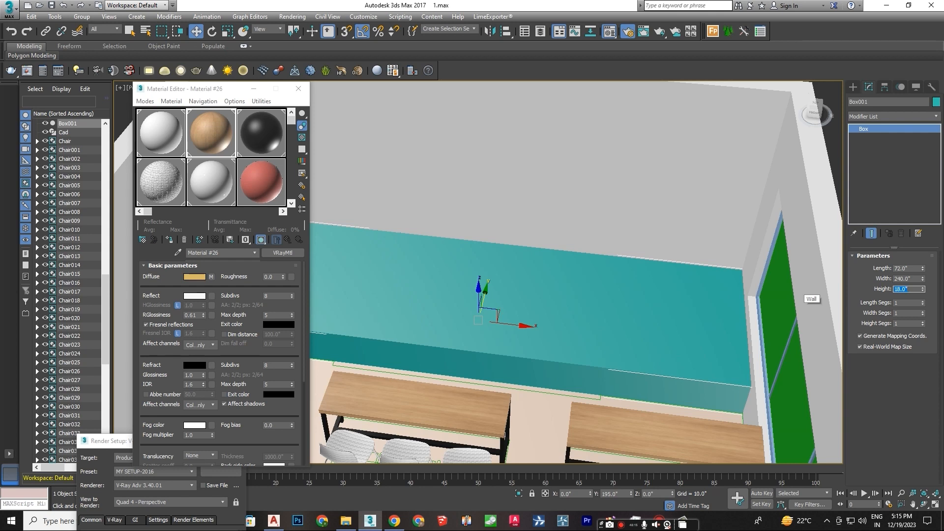
# Try a 6" height for the front platform and set it back to 18".
pyautogui.scroll(-4, 652, 319)
pyautogui.keyDown('alt'); pyautogui.moveTo(673, 326); pyautogui.dragTo(732, 314, button='middle'); pyautogui.keyUp('alt')
pyautogui.scroll(3, 732, 314)
pyautogui.doubleClick(904, 289)
pyautogui.write('6')
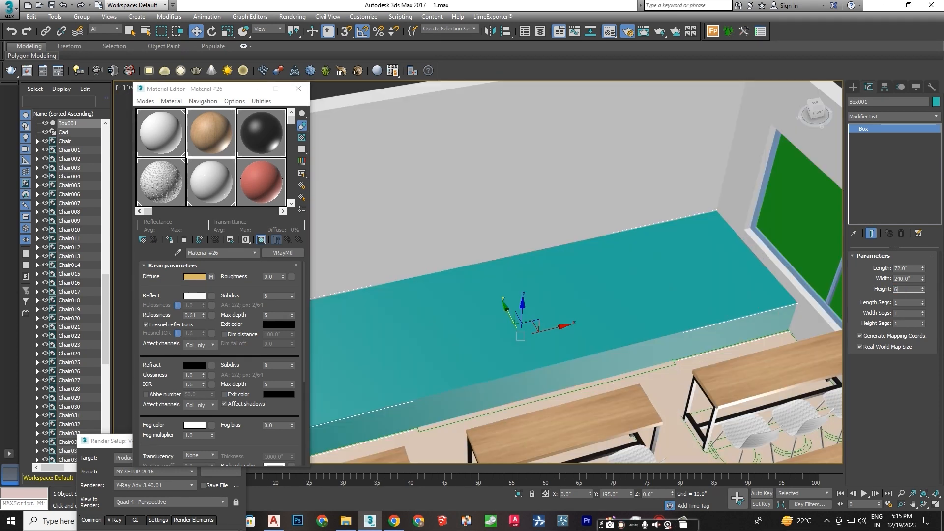
pyautogui.press('Return')
pyautogui.moveTo(659, 298); pyautogui.dragTo(661, 264, button='middle')
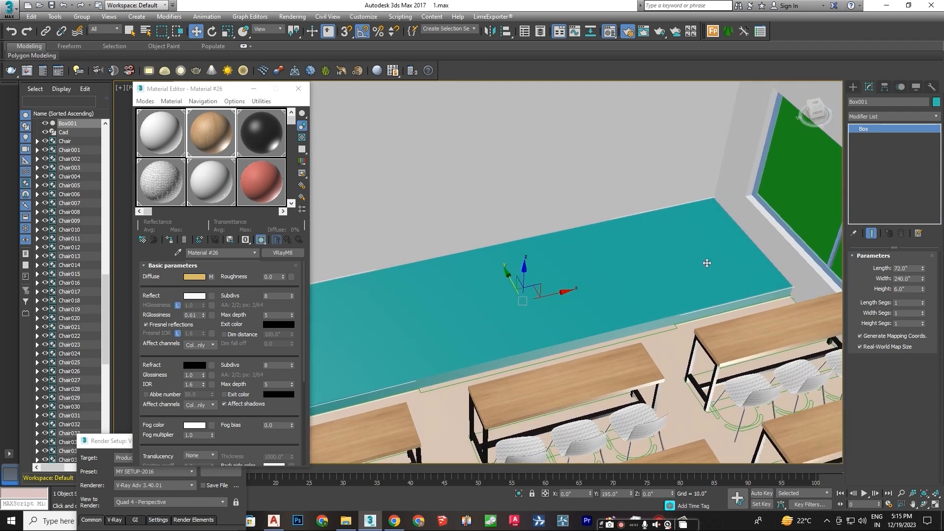
pyautogui.doubleClick(907, 289)
pyautogui.press('Return')
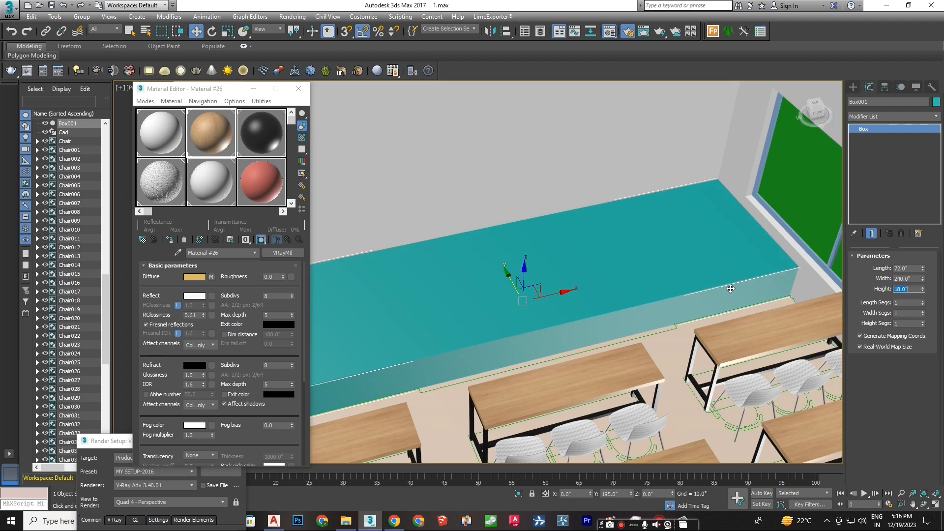
# Convert the front platform to an Editable Poly and move its front face back toward the wall to about Y 178.7".
pyautogui.scroll(-3, 686, 289)
pyautogui.rightClick(670, 276)
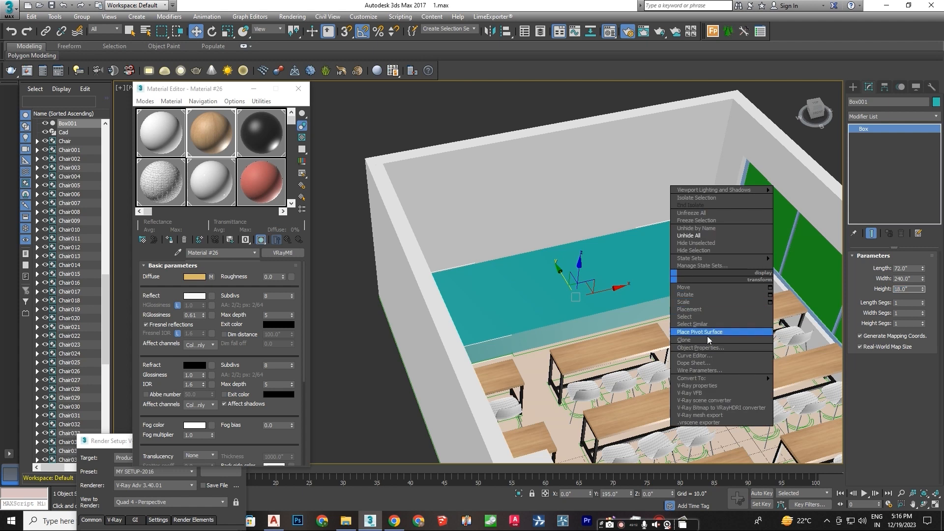
pyautogui.click(826, 388)
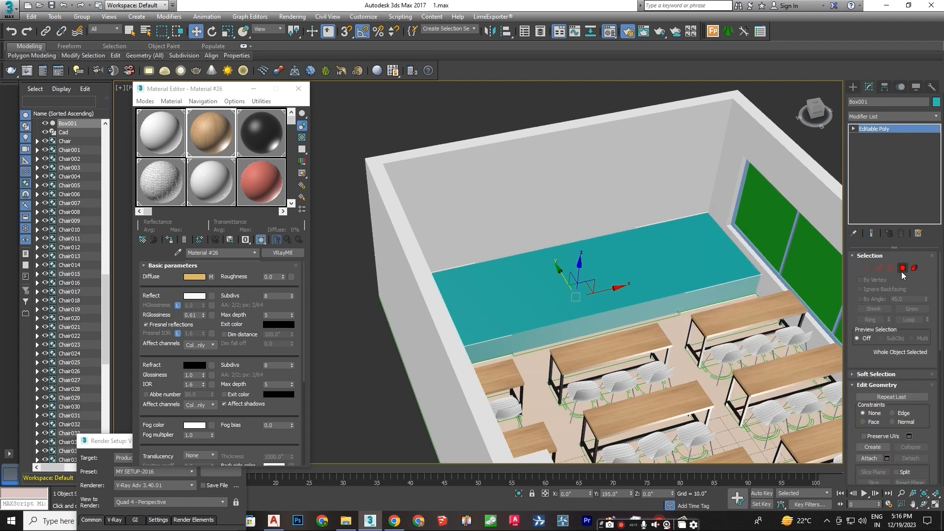
pyautogui.click(902, 269)
pyautogui.click(662, 309)
pyautogui.moveTo(583, 301); pyautogui.dragTo(567, 283)
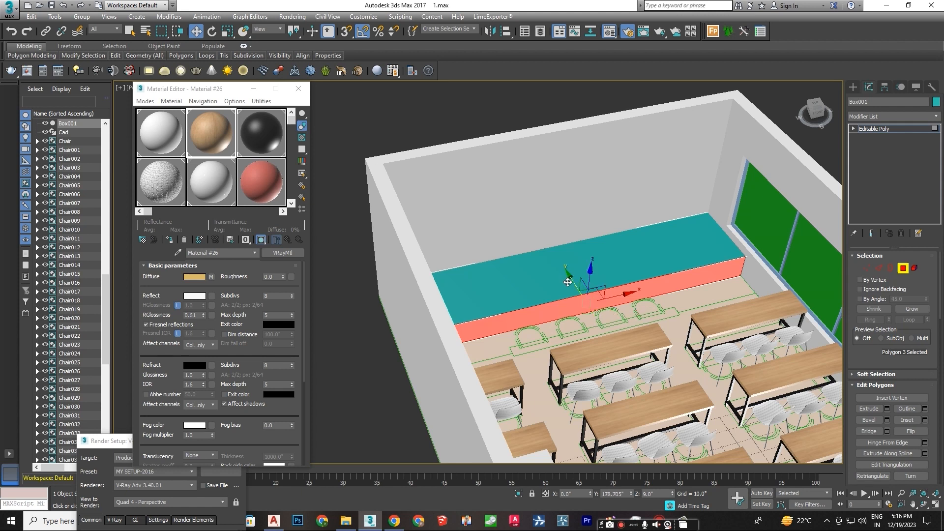
# With snapping on, draw a box about 19.7" by 60" in front of the platform's window-side end and set its height to 12".
pyautogui.click(873, 147)
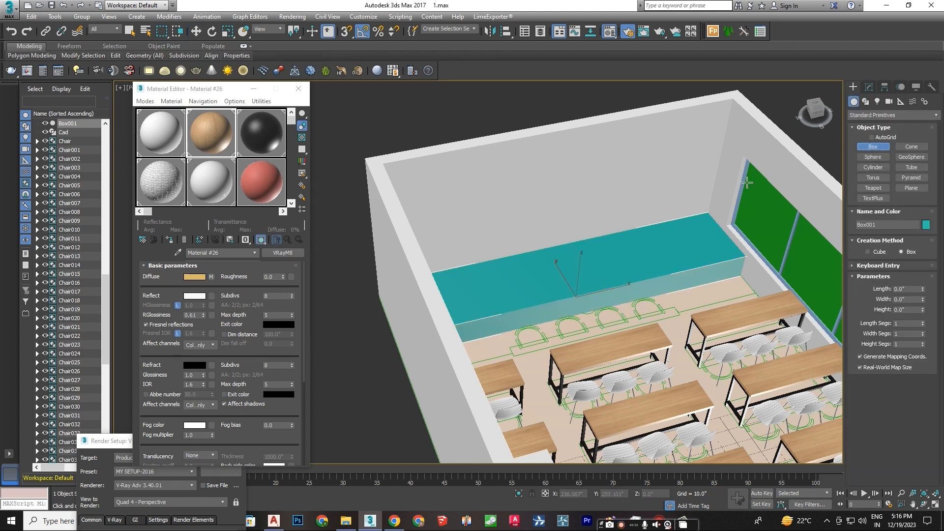
pyautogui.press('s')
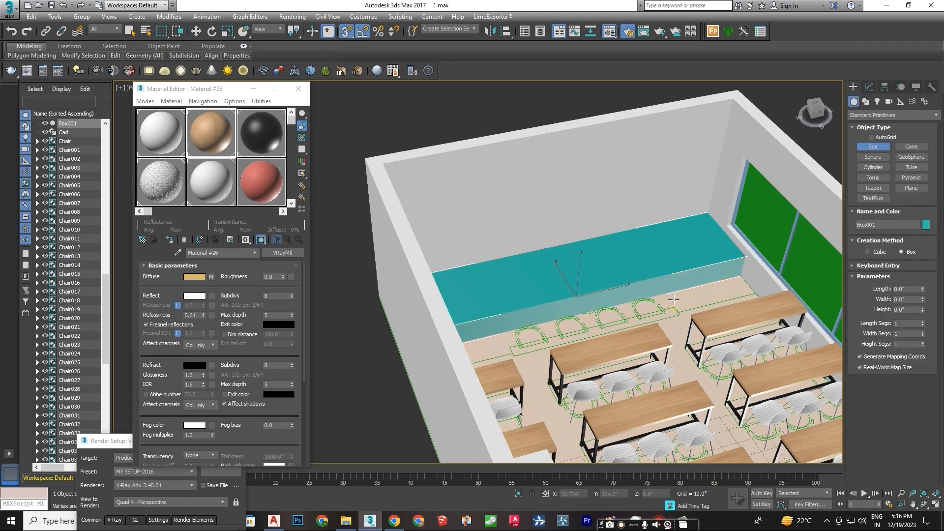
pyautogui.moveTo(681, 311); pyautogui.dragTo(759, 284)
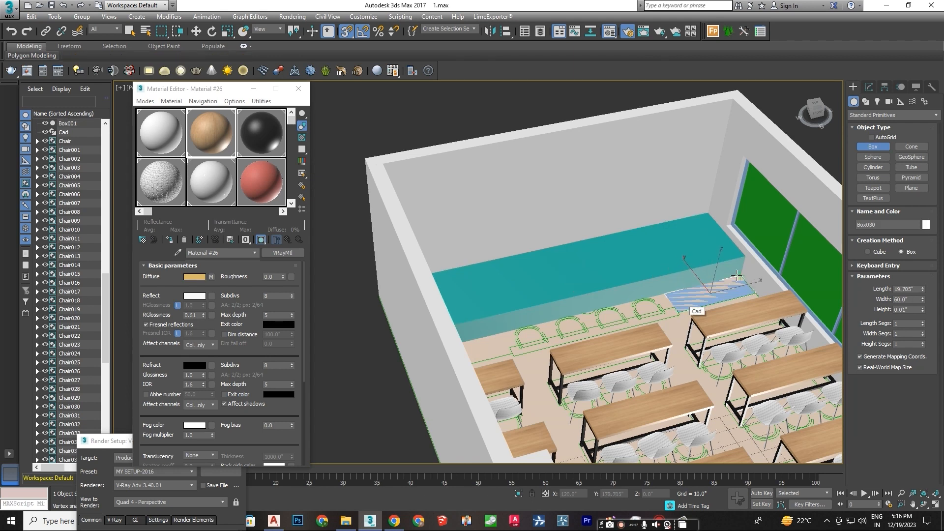
pyautogui.click(762, 273)
pyautogui.doubleClick(915, 310)
pyautogui.write('12')
pyautogui.press('Return')
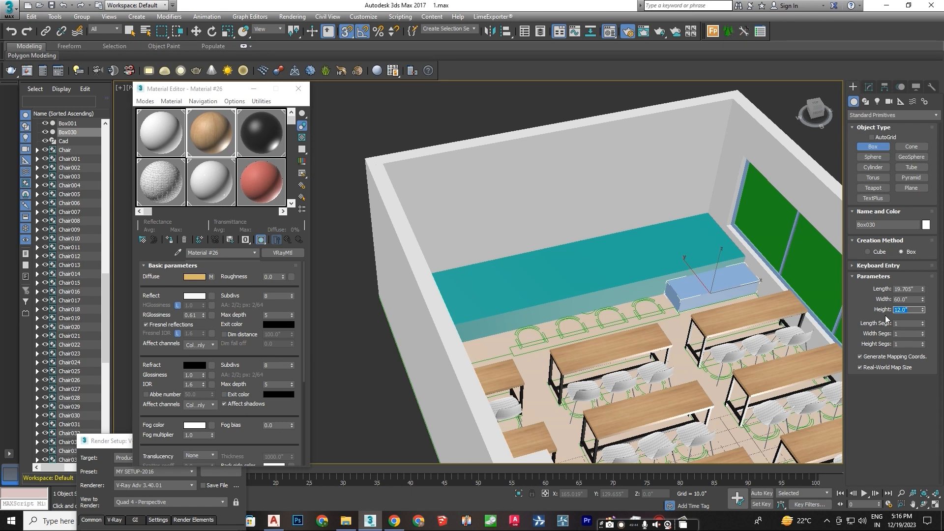
# Try a 12" length for the new step box.
pyautogui.scroll(5, 690, 293)
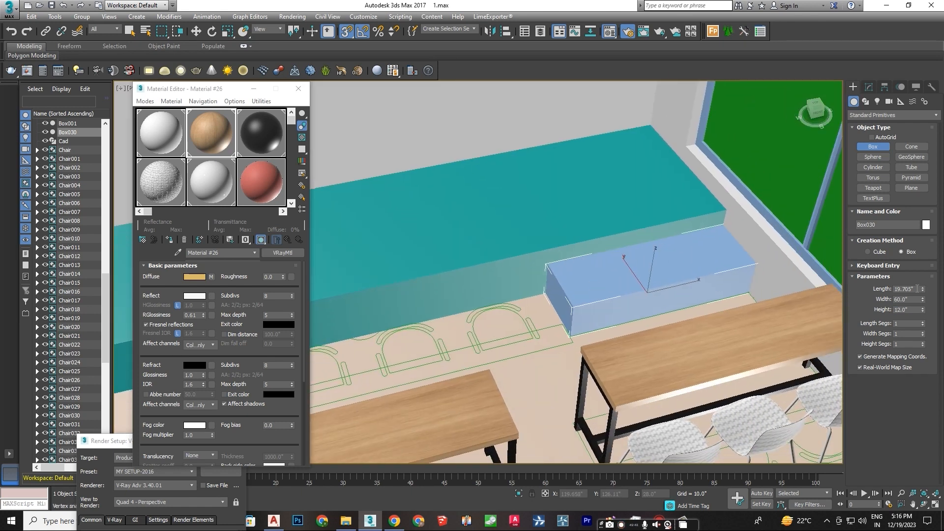
pyautogui.write('12')
pyautogui.press('Return')
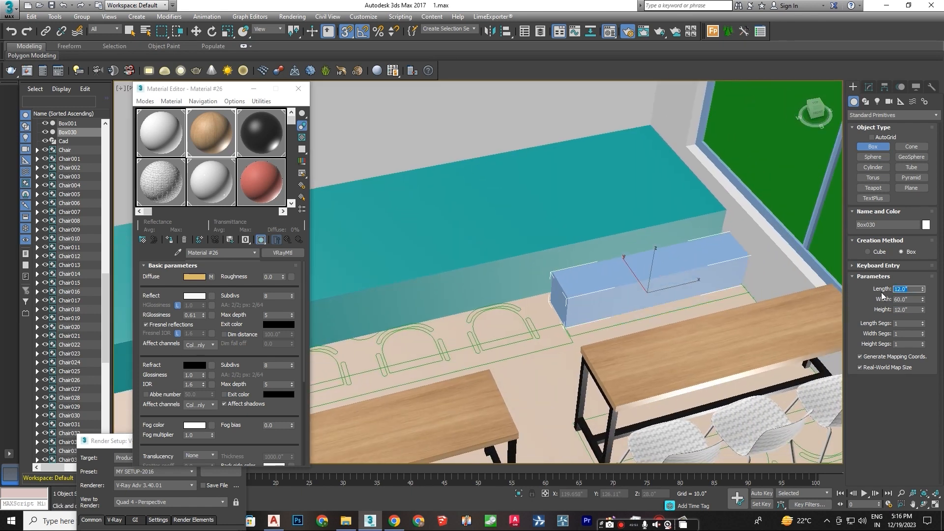
# Set the step box's length to 20".
pyautogui.click(196, 31)
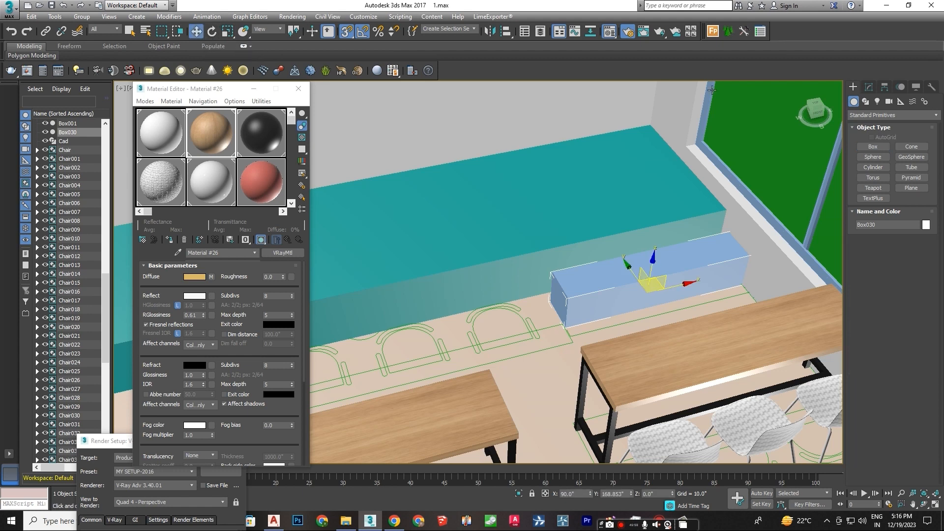
pyautogui.click(869, 86)
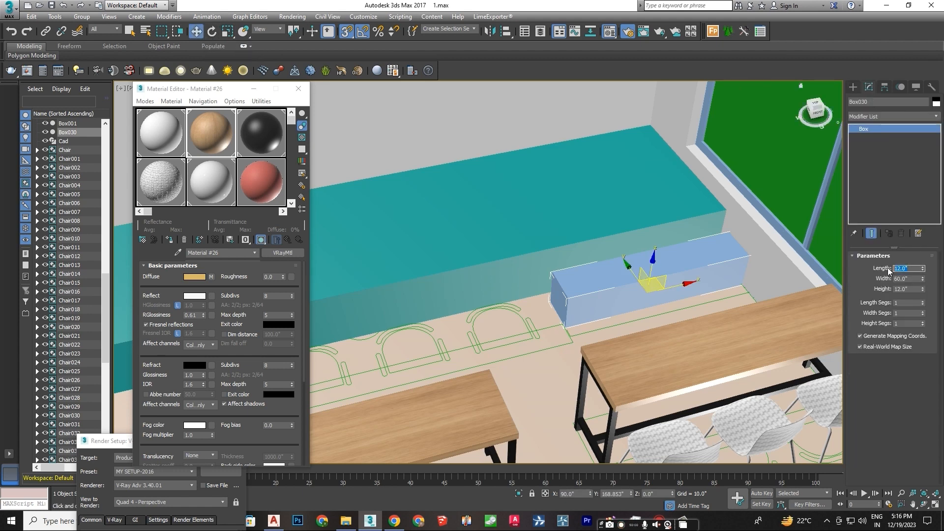
pyautogui.write('20')
pyautogui.press('Return')
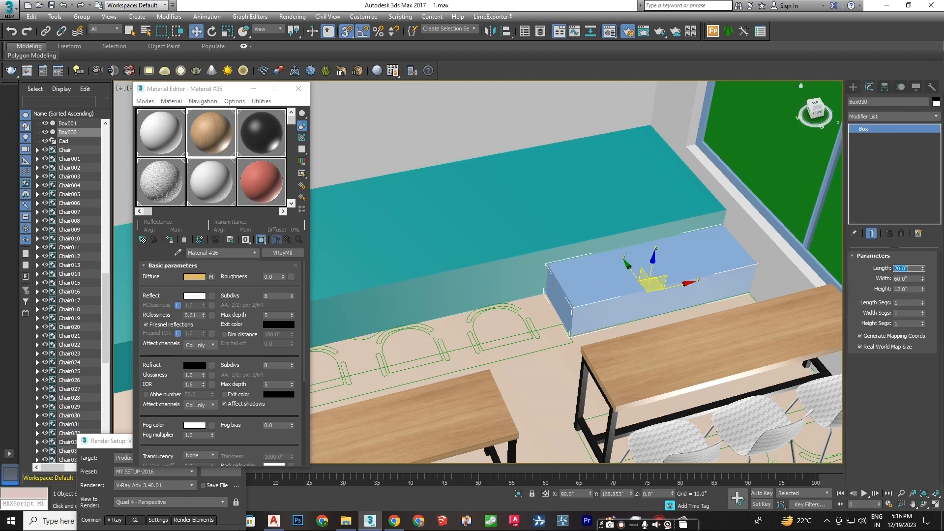
pyautogui.click(750, 292)
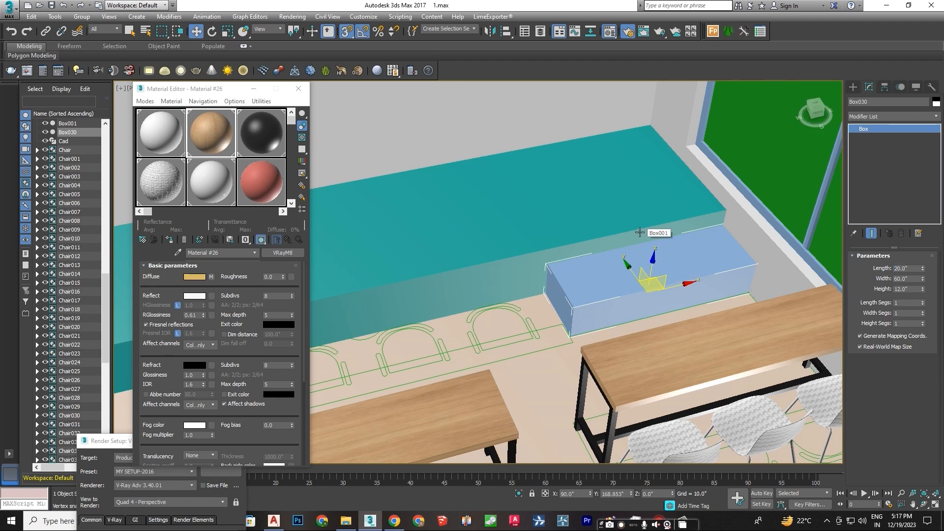
# Set the step box's height to 6" and its width to 48", and turn snapping off.
pyautogui.doubleClick(911, 291)
pyautogui.write('6')
pyautogui.press('Return')
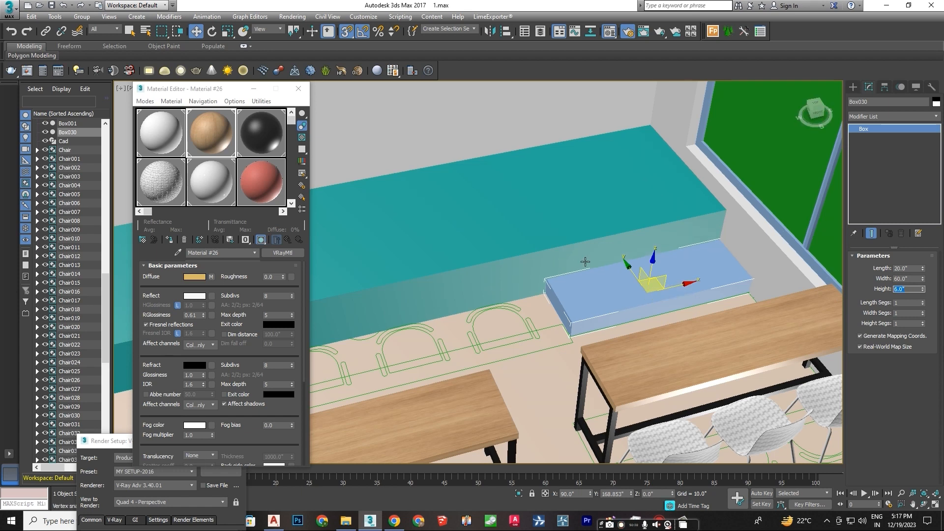
pyautogui.press('s')
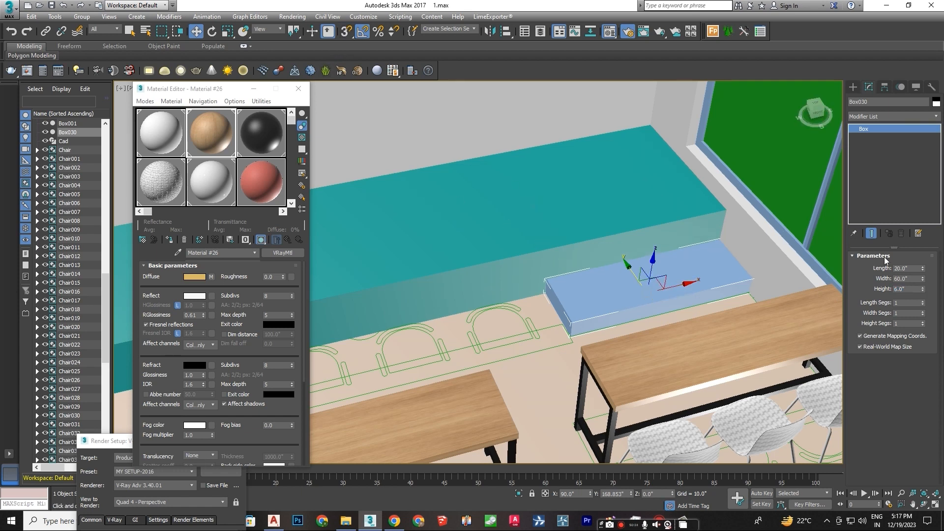
pyautogui.write('48')
pyautogui.press('Return')
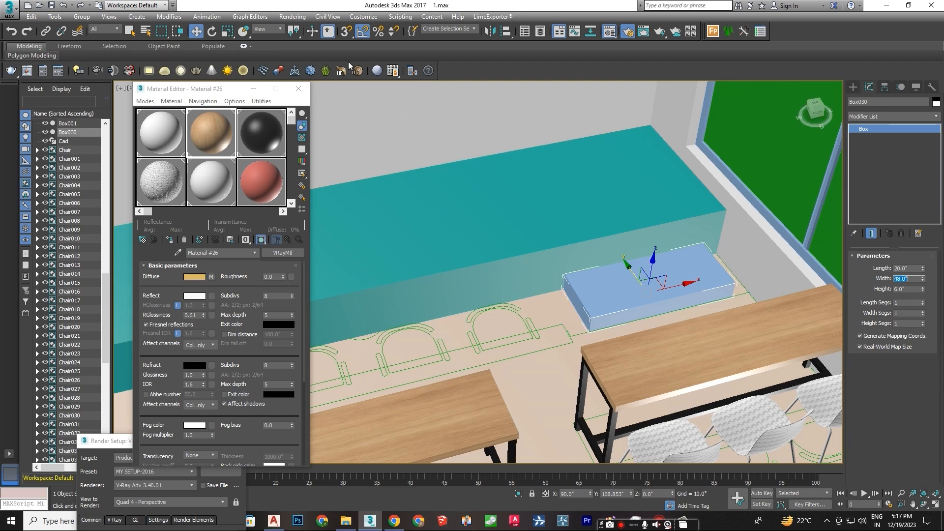
# Isolate the platform and the step box, and select the step box alone.
pyautogui.keyDown('ctrl'); pyautogui.click(534, 193); pyautogui.keyUp('ctrl')
pyautogui.rightClick(534, 193)
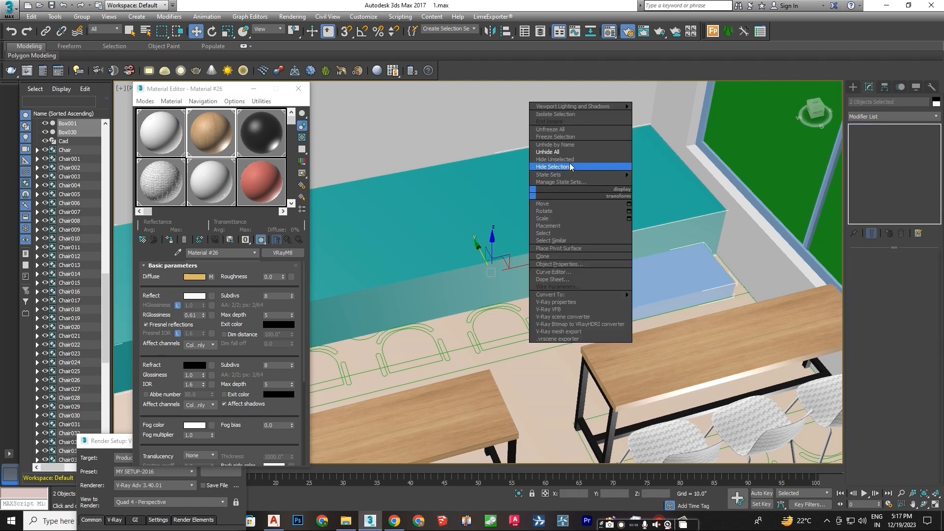
pyautogui.click(560, 109)
pyautogui.click(632, 274)
pyautogui.keyDown('alt'); pyautogui.moveTo(668, 252); pyautogui.dragTo(600, 246, button='middle'); pyautogui.keyUp('alt')
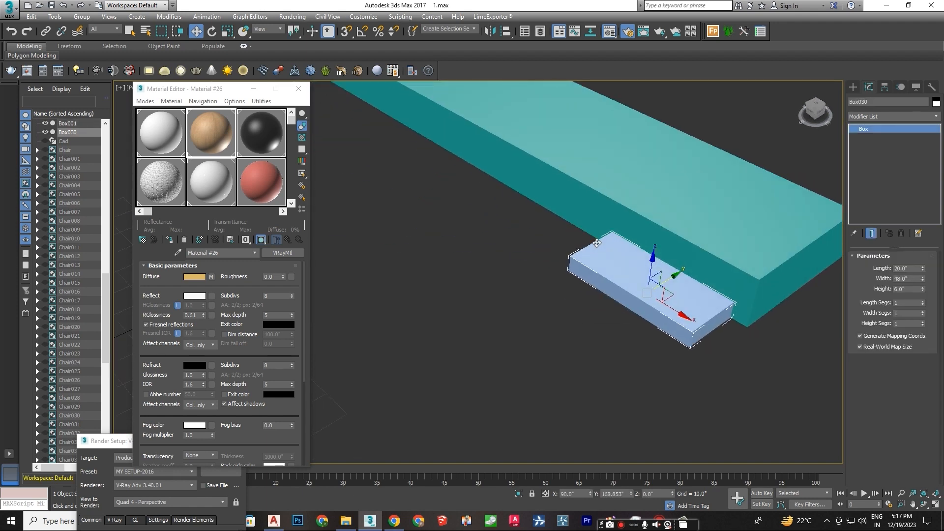
pyautogui.click(442, 112)
pyautogui.press('4')
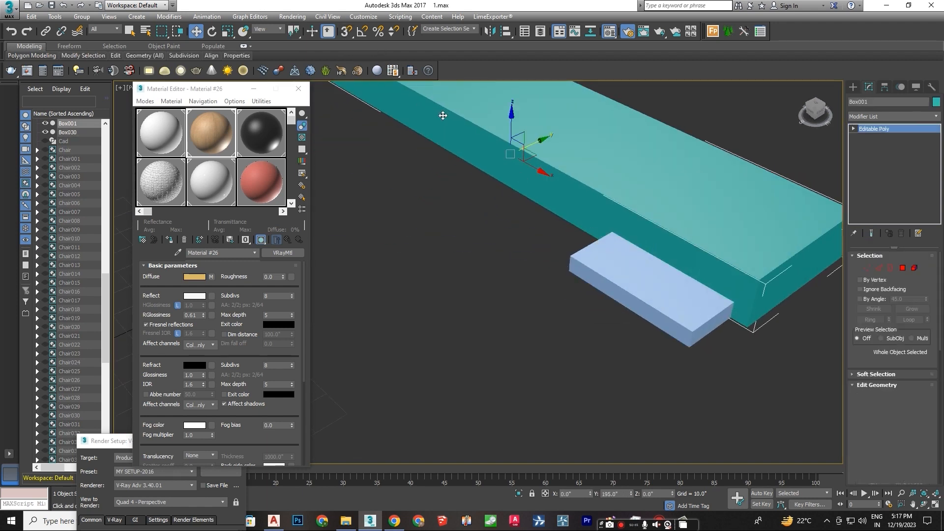
pyautogui.click(476, 160)
pyautogui.moveTo(476, 160); pyautogui.dragTo(398, 128, button='middle')
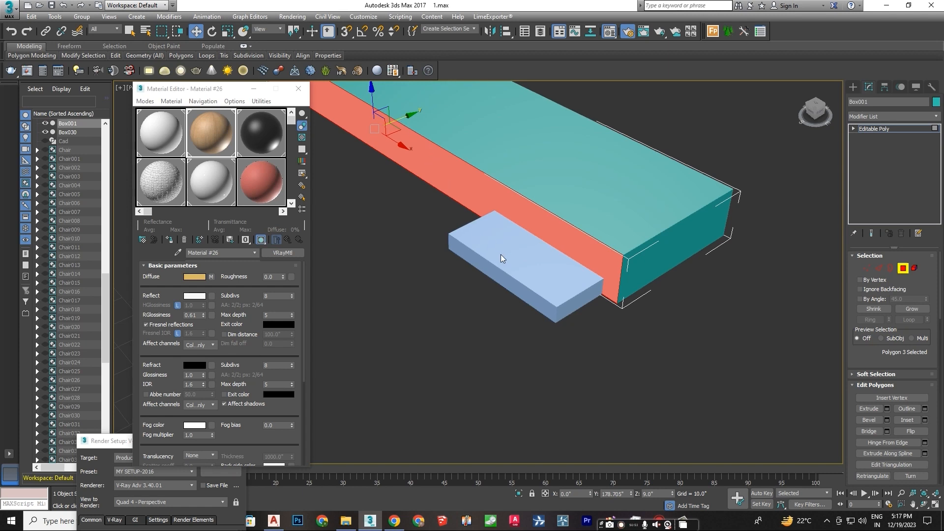
pyautogui.click(853, 87)
# Move the step box with snapping on so its corner meets the platform's lower front corner at the window-side end.
pyautogui.click(562, 288)
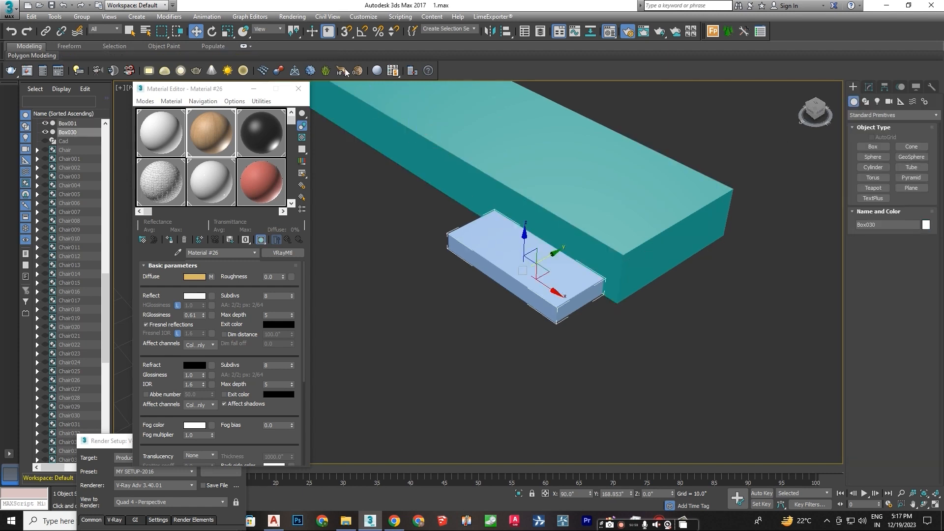
pyautogui.press('s')
pyautogui.moveTo(602, 293); pyautogui.dragTo(614, 302)
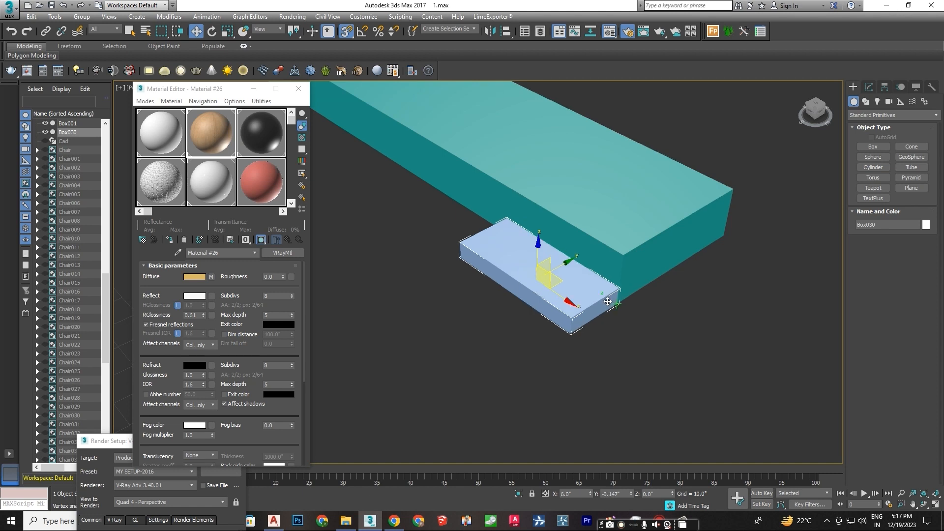
# Convert the step box to Editable Poly and split it lengthwise with one connecting edge loop through its middle.
pyautogui.rightClick(543, 294)
pyautogui.moveTo(617, 395)
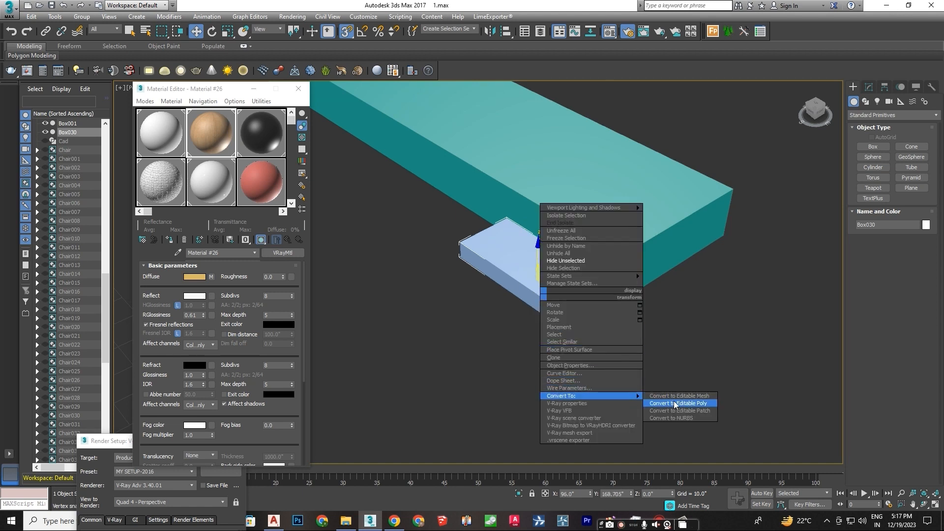
pyautogui.click(685, 403)
pyautogui.press('2')
pyautogui.click(594, 306)
pyautogui.click(869, 319)
pyautogui.click(924, 442)
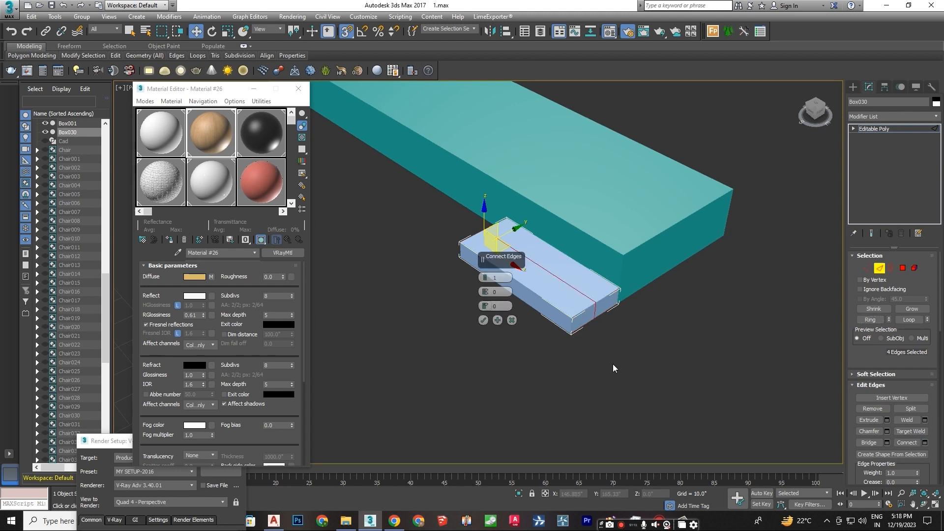
pyautogui.click(483, 320)
# Extrude the top polygon nearest the platform by 6" to form the second step.
pyautogui.click(907, 267)
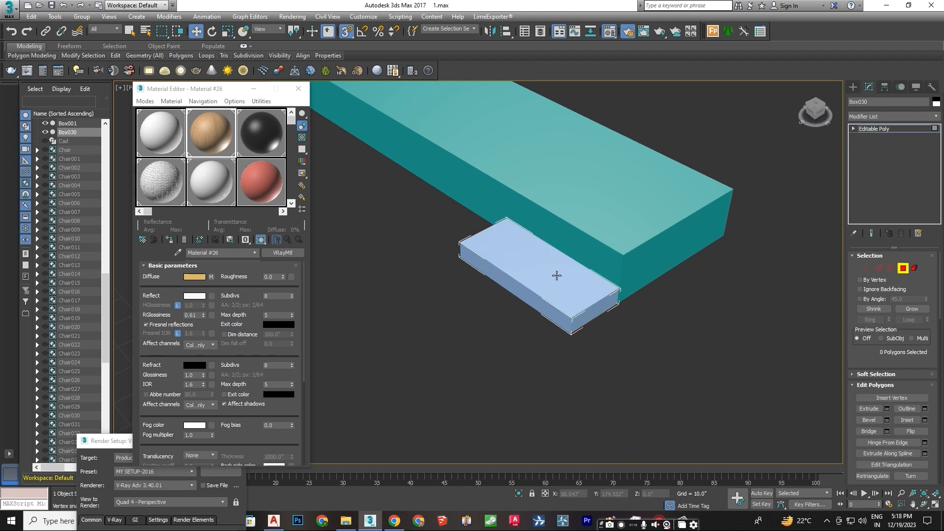
pyautogui.click(553, 269)
pyautogui.click(888, 410)
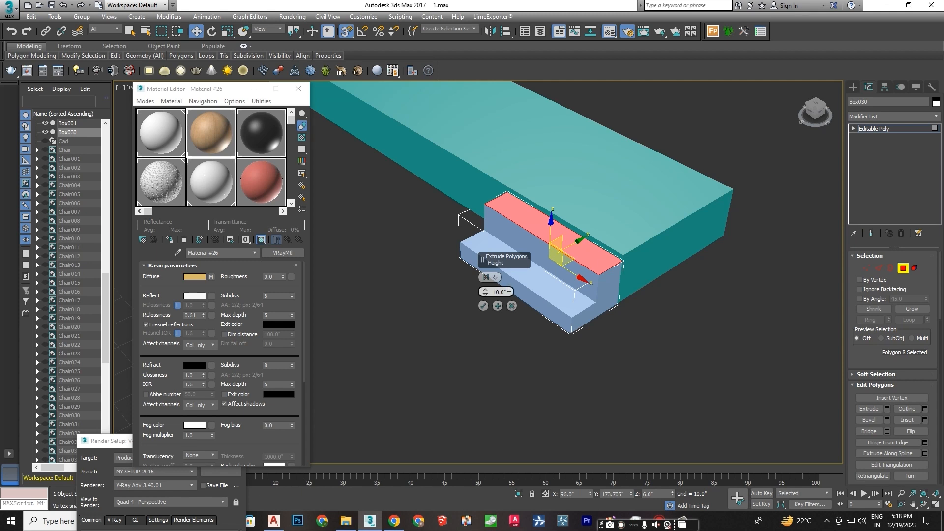
pyautogui.write('6')
pyautogui.press('Return')
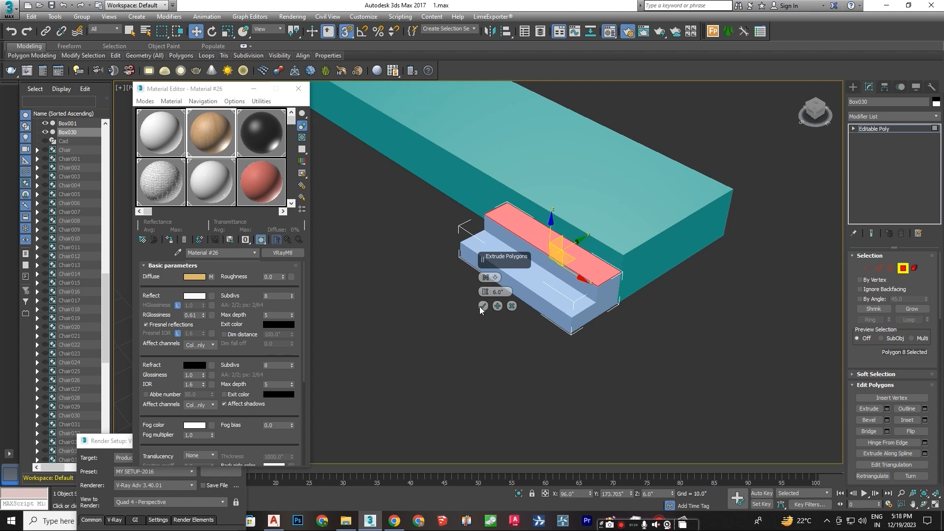
pyautogui.click(482, 305)
pyautogui.click(853, 87)
# Connect the vertical edges around both steps with one loop, slid up to about 52 toward the treads.
pyautogui.keyDown('alt'); pyautogui.moveTo(557, 252); pyautogui.dragTo(698, 272, button='middle'); pyautogui.keyUp('alt')
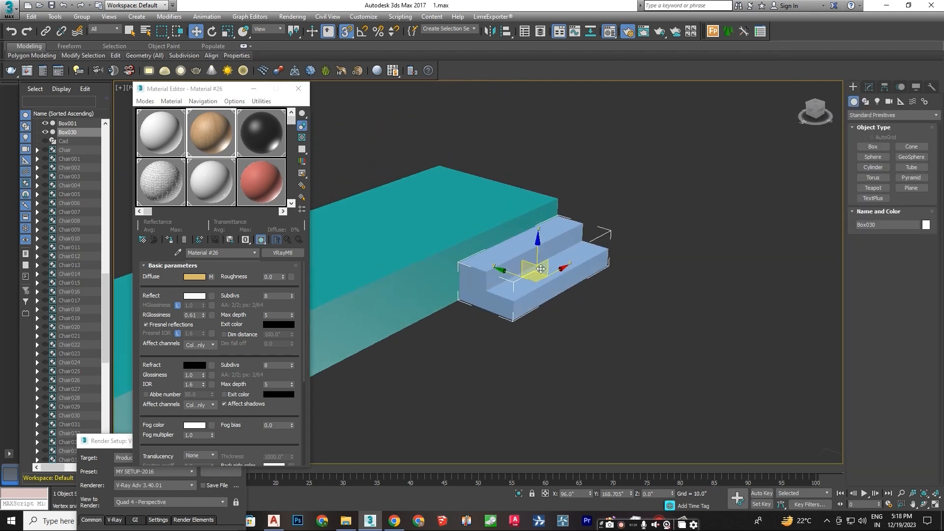
pyautogui.click(868, 88)
pyautogui.click(879, 268)
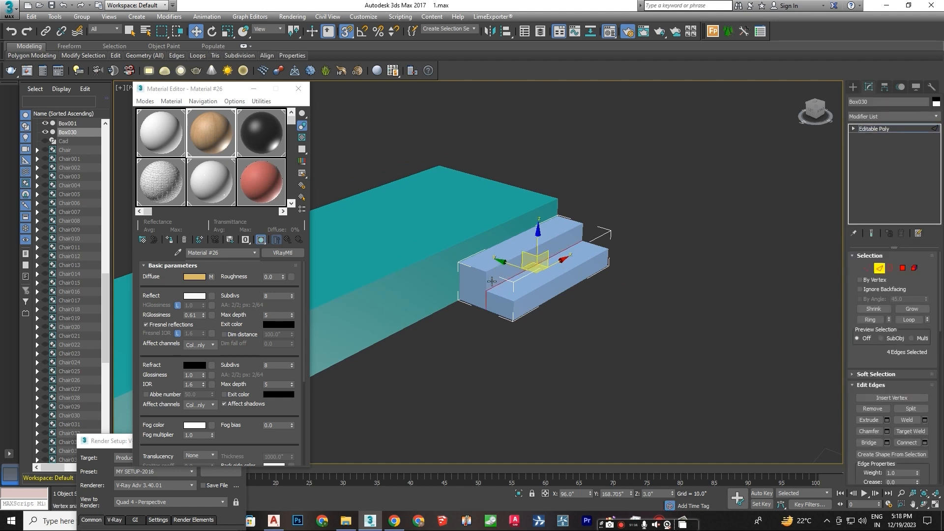
pyautogui.click(487, 281)
pyautogui.click(511, 312)
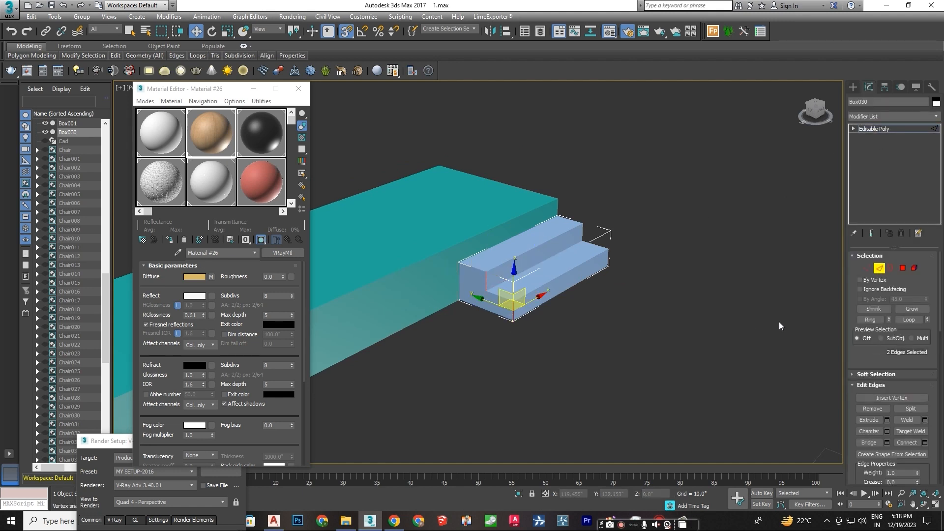
pyautogui.click(869, 320)
pyautogui.click(925, 442)
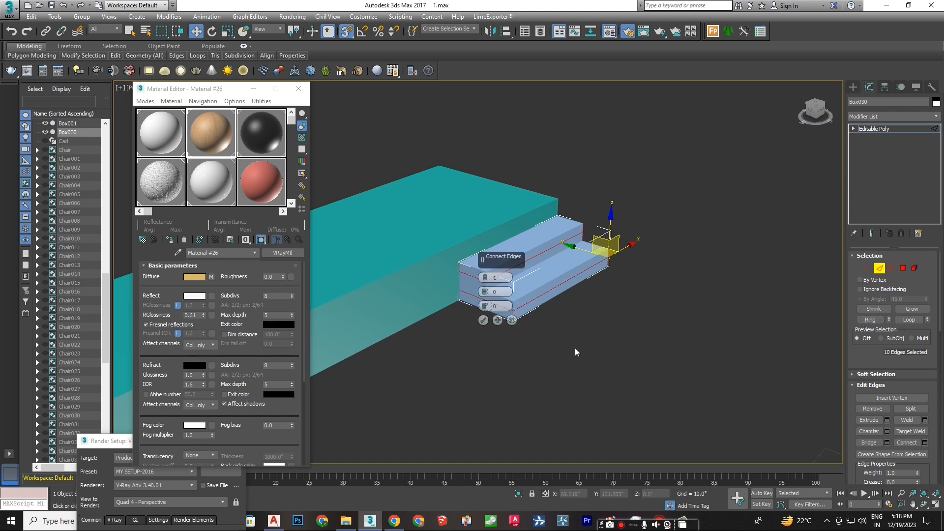
pyautogui.moveTo(497, 252); pyautogui.dragTo(692, 245)
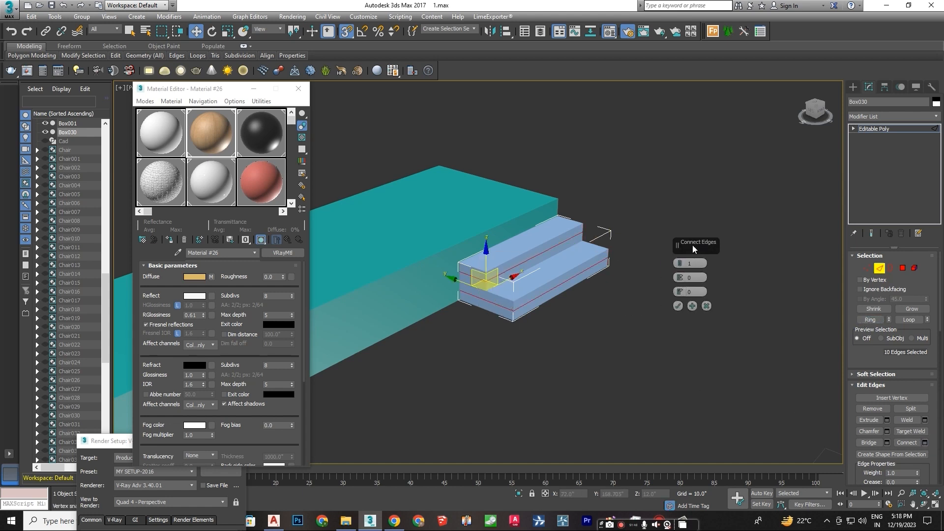
pyautogui.click(346, 31)
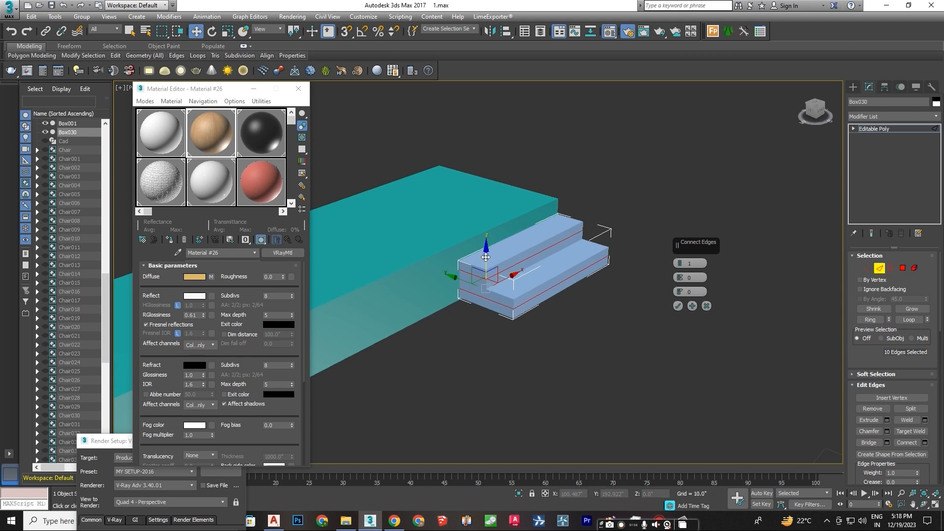
pyautogui.moveTo(679, 283); pyautogui.dragTo(682, 188)
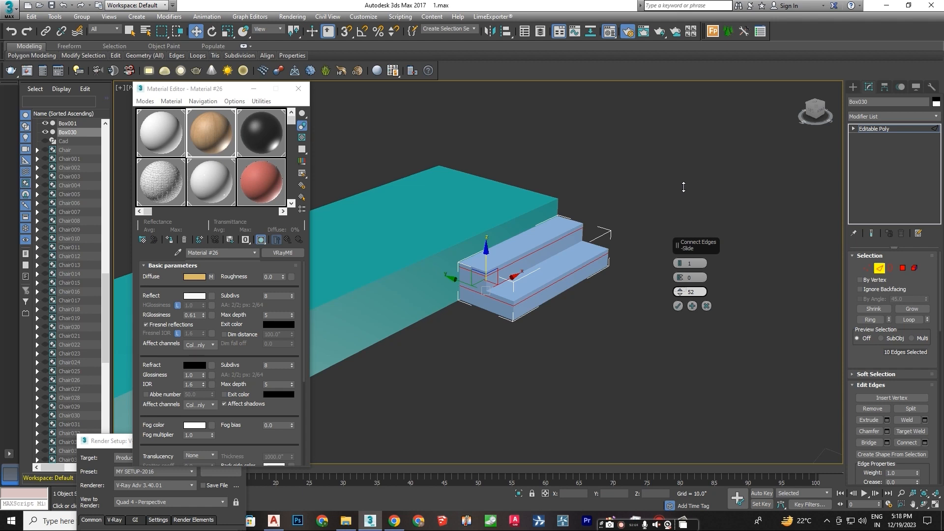
pyautogui.moveTo(685, 184); pyautogui.dragTo(684, 184)
pyautogui.click(677, 306)
# Extrude the narrow strips below both treads slightly outward to form step nosings.
pyautogui.click(903, 268)
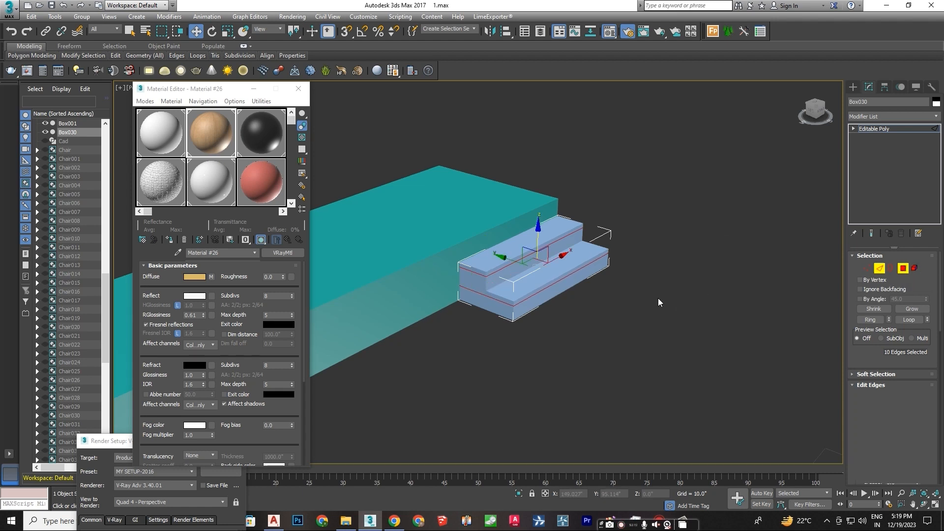
pyautogui.click(521, 287)
pyautogui.keyDown('ctrl'); pyautogui.click(502, 267); pyautogui.keyUp('ctrl')
pyautogui.click(887, 410)
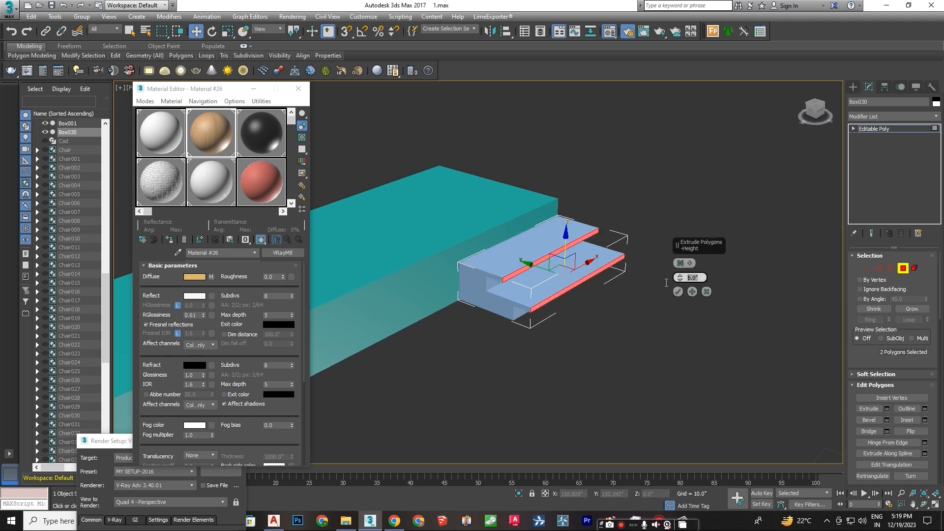
pyautogui.click(678, 291)
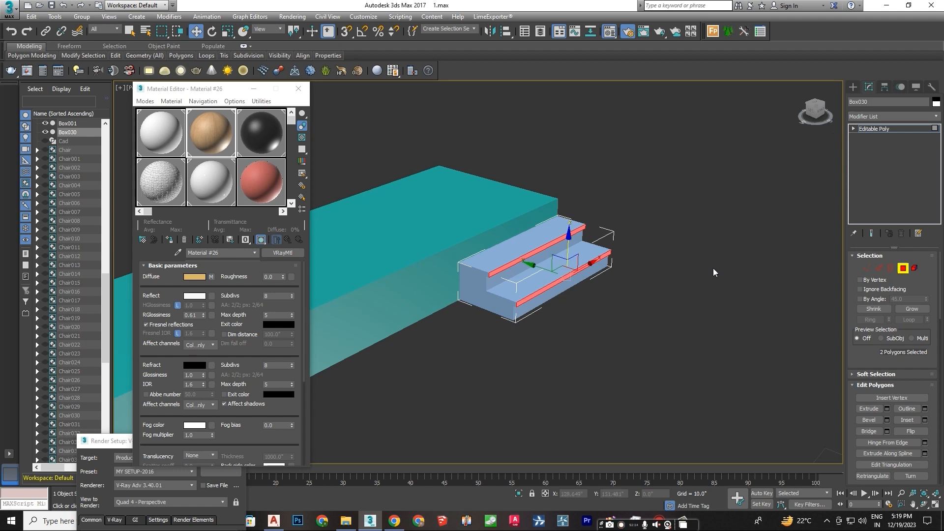
pyautogui.click(853, 85)
pyautogui.scroll(-3, 559, 299)
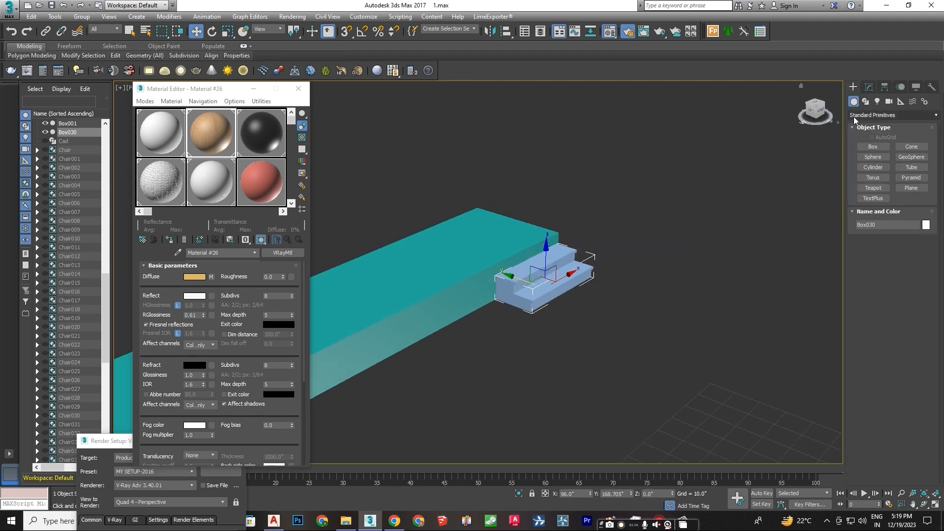
# Convert the platform to Editable Poly and connect its long edges with one crosswise edge loop.
pyautogui.click(423, 275)
pyautogui.rightClick(423, 275)
pyautogui.moveTo(472, 373)
pyautogui.click(550, 379)
pyautogui.click(879, 268)
pyautogui.moveTo(406, 178); pyautogui.dragTo(493, 395)
pyautogui.click(924, 443)
pyautogui.click(679, 305)
# Move the platform's new edge loop along its length to line up with the inner side of the steps.
pyautogui.moveTo(362, 261); pyautogui.dragTo(504, 243)
pyautogui.scroll(4, 503, 243)
pyautogui.scroll(-6, 479, 264)
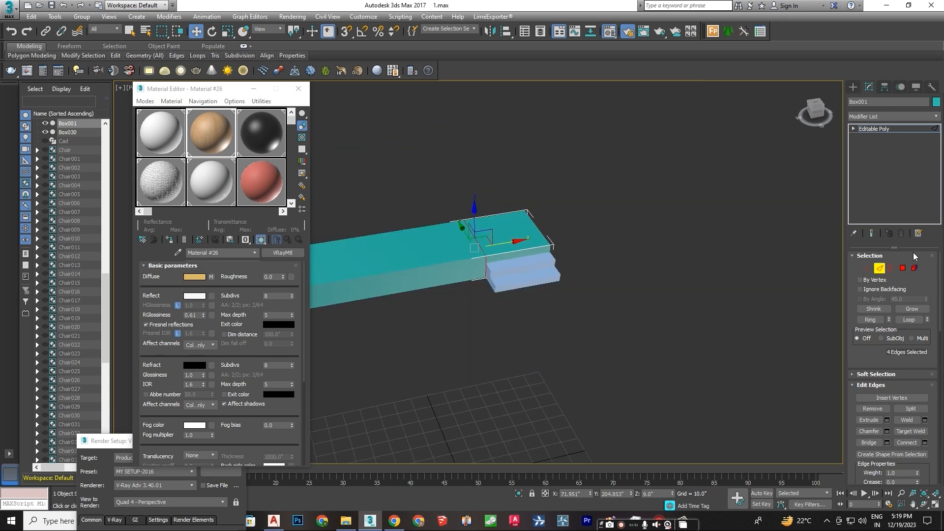
# Extrude the platform's long front polygon beside the steps by 10", bringing the whole classroom back out of isolation.
pyautogui.click(903, 268)
pyautogui.moveTo(492, 344); pyautogui.dragTo(623, 344, button='middle')
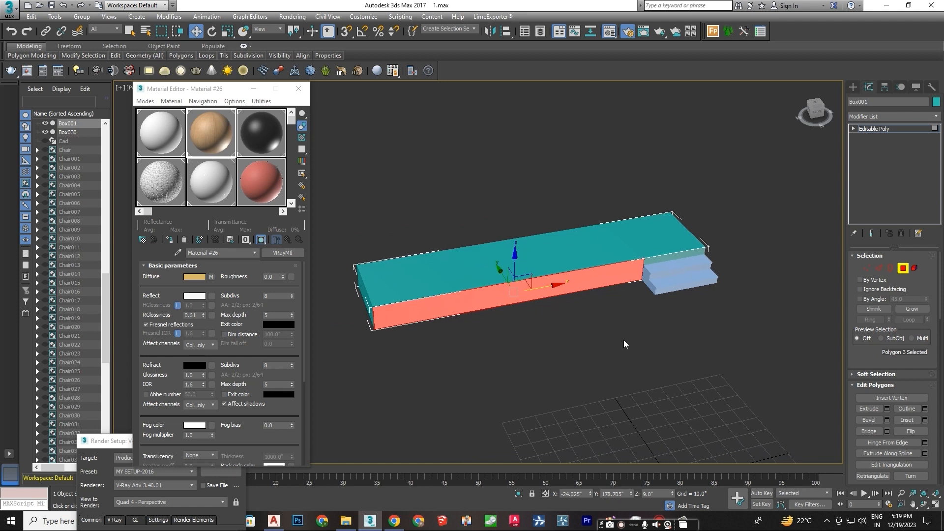
pyautogui.rightClick(623, 340)
pyautogui.click(643, 302)
pyautogui.moveTo(639, 311); pyautogui.dragTo(610, 324, button='middle')
pyautogui.click(886, 408)
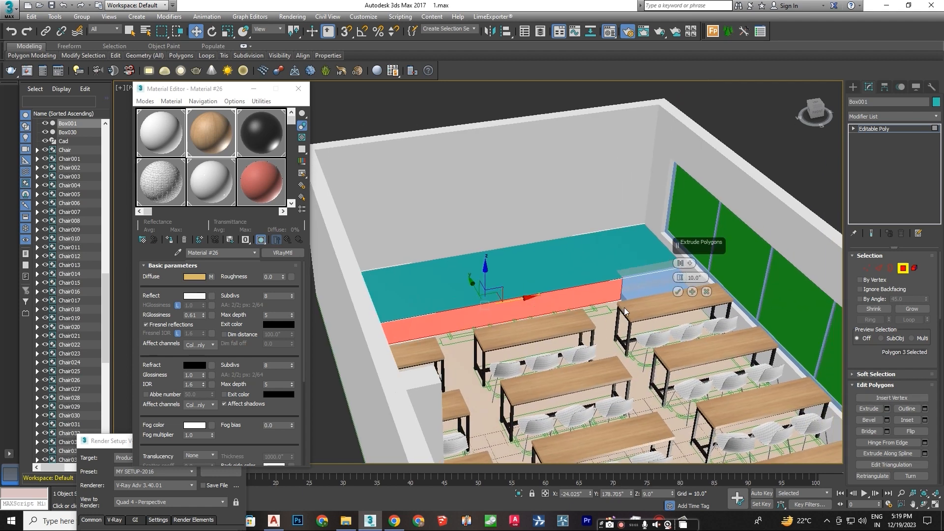
pyautogui.click(678, 292)
# Move the extruded front face about 9.4" farther toward the desks, in line with the front of the steps.
pyautogui.scroll(3, 564, 299)
pyautogui.keyDown('alt'); pyautogui.moveTo(567, 295); pyautogui.dragTo(588, 309, button='middle'); pyautogui.keyUp('alt')
pyautogui.moveTo(435, 293); pyautogui.dragTo(444, 312)
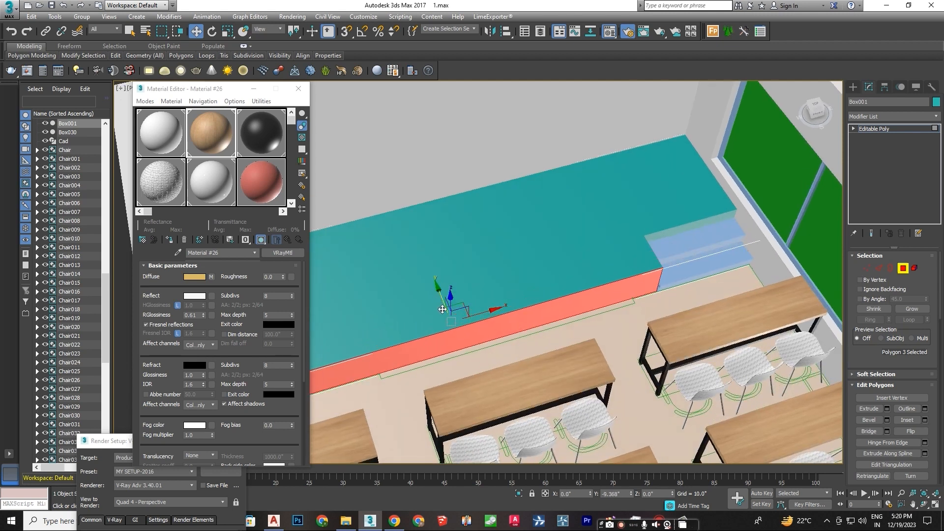
pyautogui.click(853, 87)
# Attach the steps to the platform as one editable poly object.
pyautogui.click(868, 87)
pyautogui.click(870, 457)
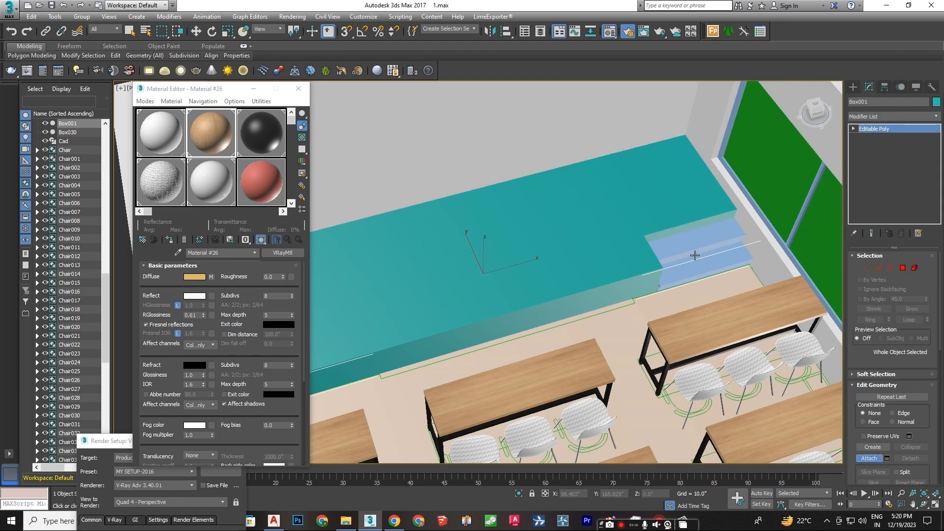
pyautogui.click(689, 246)
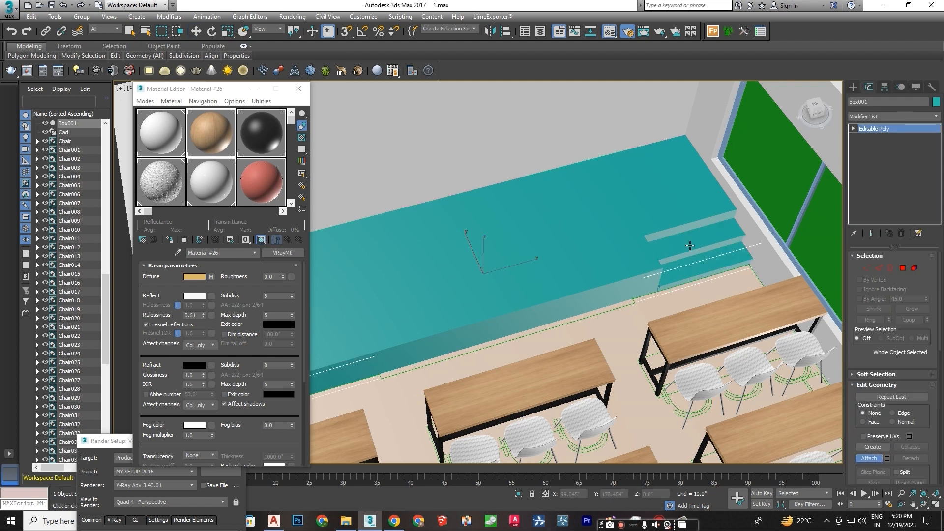
pyautogui.click(195, 32)
# Connect the ring of vertical edges around the platform with one loop slid close to the top surface.
pyautogui.keyDown('alt'); pyautogui.moveTo(707, 247); pyautogui.dragTo(658, 309, button='middle'); pyautogui.keyUp('alt')
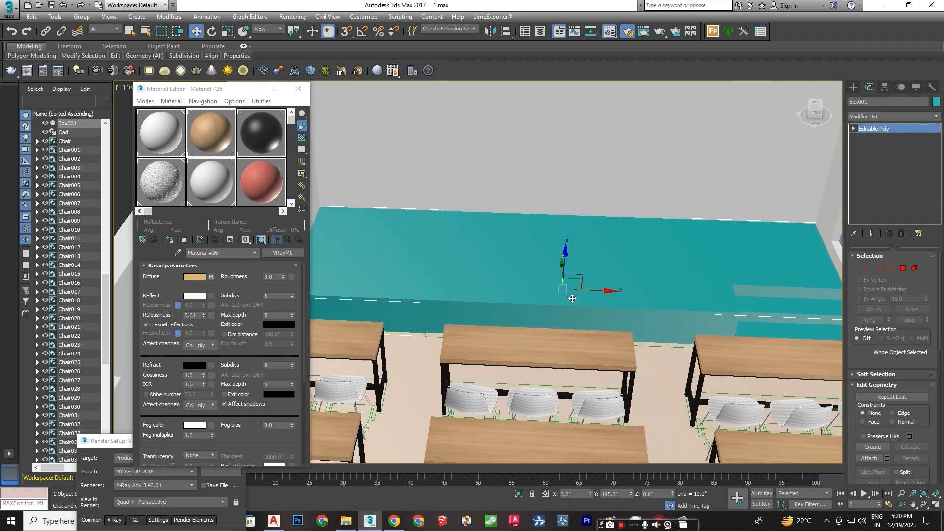
pyautogui.keyDown('alt'); pyautogui.moveTo(572, 298); pyautogui.dragTo(662, 301, button='middle'); pyautogui.keyUp('alt')
pyautogui.click(879, 269)
pyautogui.click(741, 297)
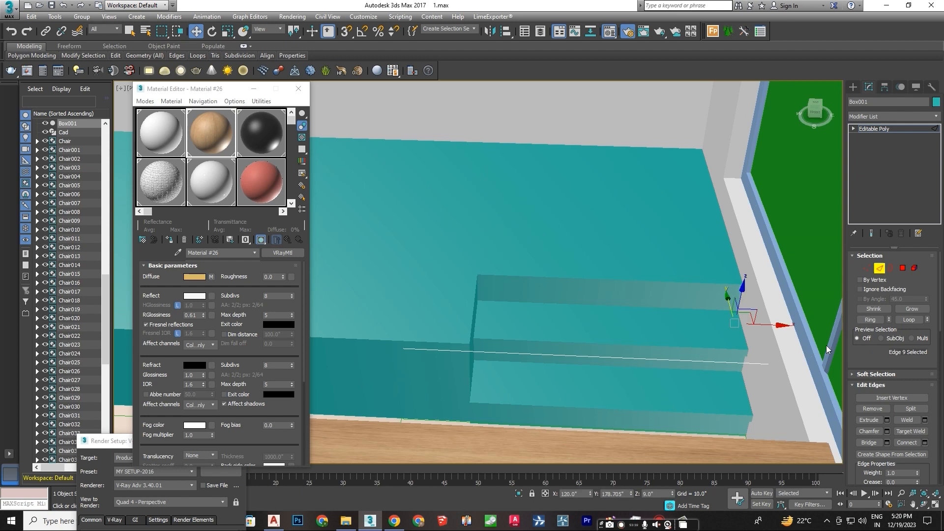
pyautogui.click(875, 321)
pyautogui.click(924, 442)
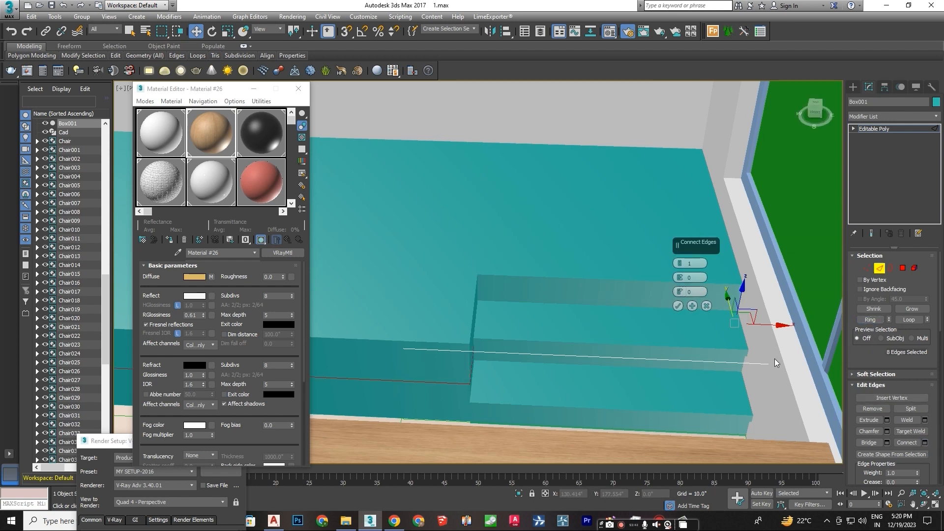
pyautogui.click(707, 306)
pyautogui.moveTo(716, 305); pyautogui.dragTo(649, 287, button='middle')
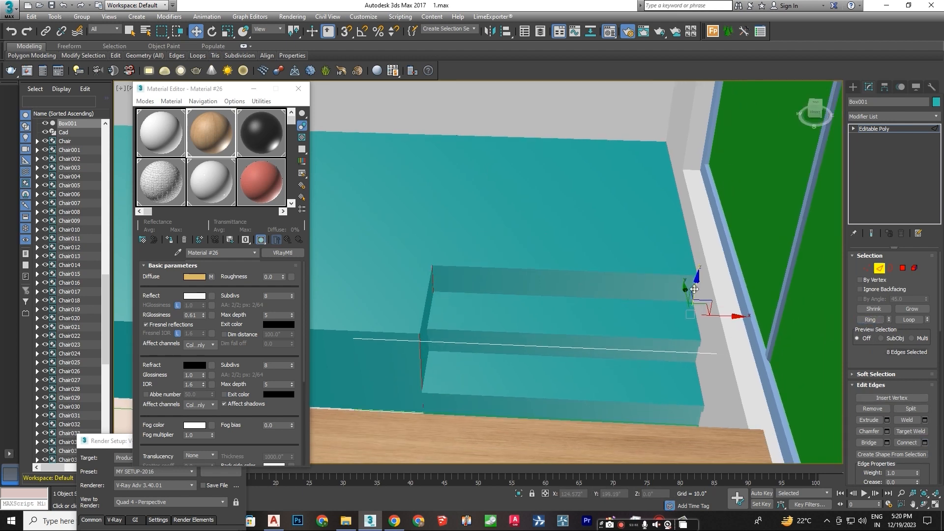
pyautogui.click(886, 421)
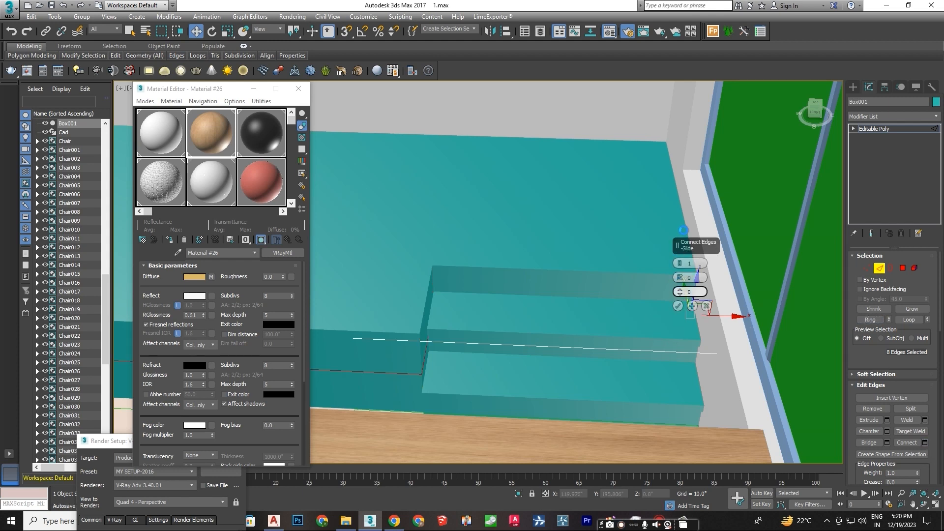
pyautogui.moveTo(680, 291); pyautogui.dragTo(670, 119)
pyautogui.click(677, 305)
# Extrude the thin strip at the platform's top edge above the steps by 1" as a nosing.
pyautogui.click(903, 268)
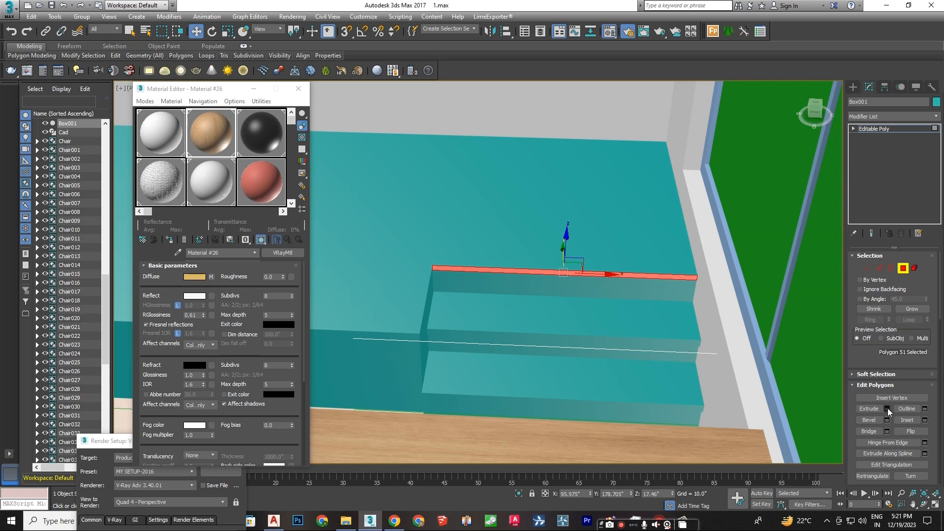
pyautogui.click(887, 408)
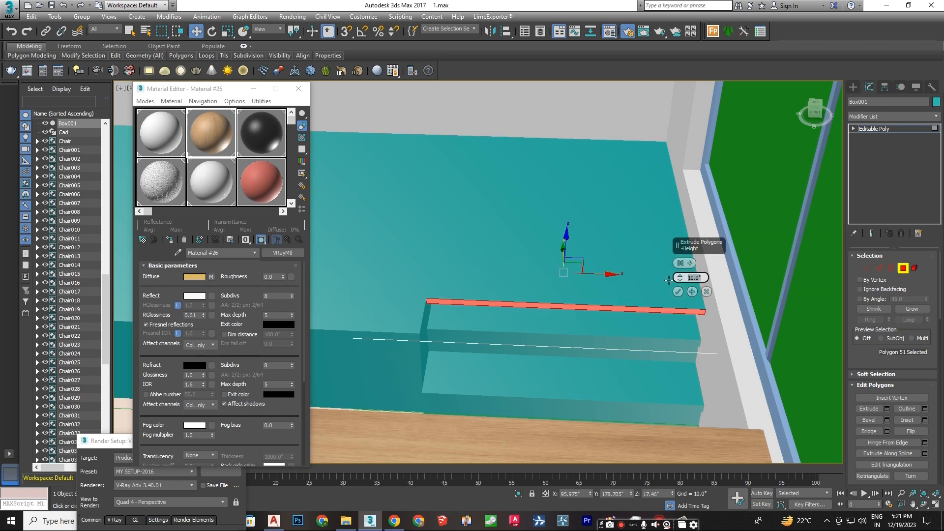
pyautogui.write('1')
pyautogui.press('Return')
pyautogui.click(678, 291)
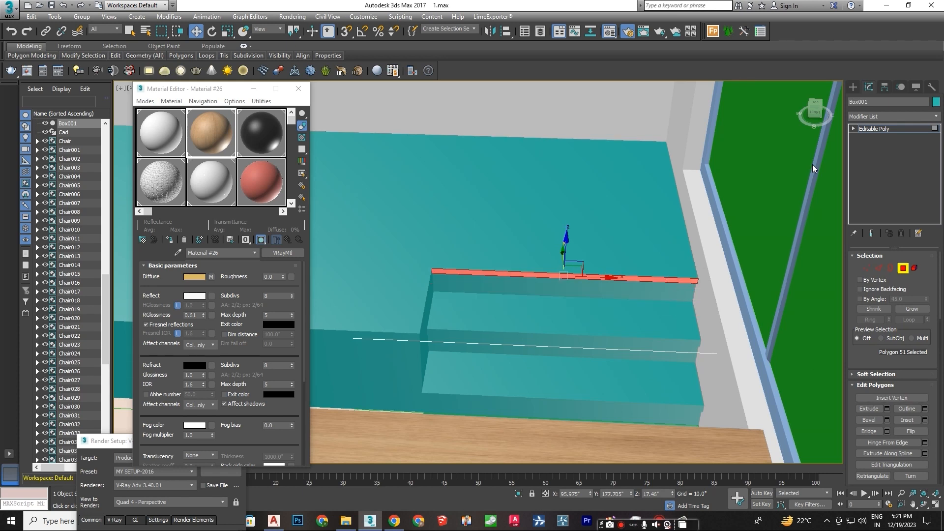
pyautogui.click(853, 87)
# Assign the wood material, Material #26, to the platform with its steps.
pyautogui.scroll(-4, 609, 322)
pyautogui.keyDown('alt'); pyautogui.moveTo(609, 322); pyautogui.dragTo(735, 346, button='middle'); pyautogui.keyUp('alt')
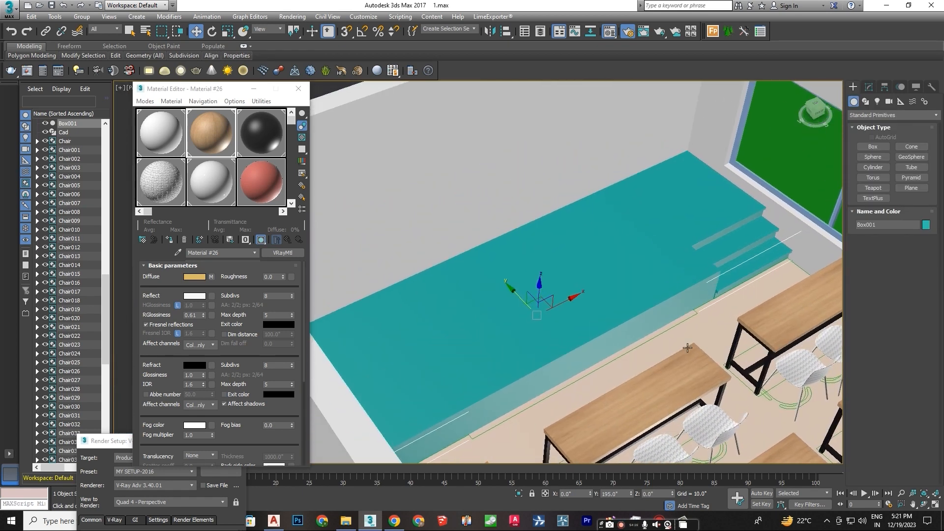
pyautogui.click(169, 240)
# Add a UVW Map modifier to the platform with Box mapping, Real-World Map Size off, length 73.295" and width 55.2".
pyautogui.click(868, 88)
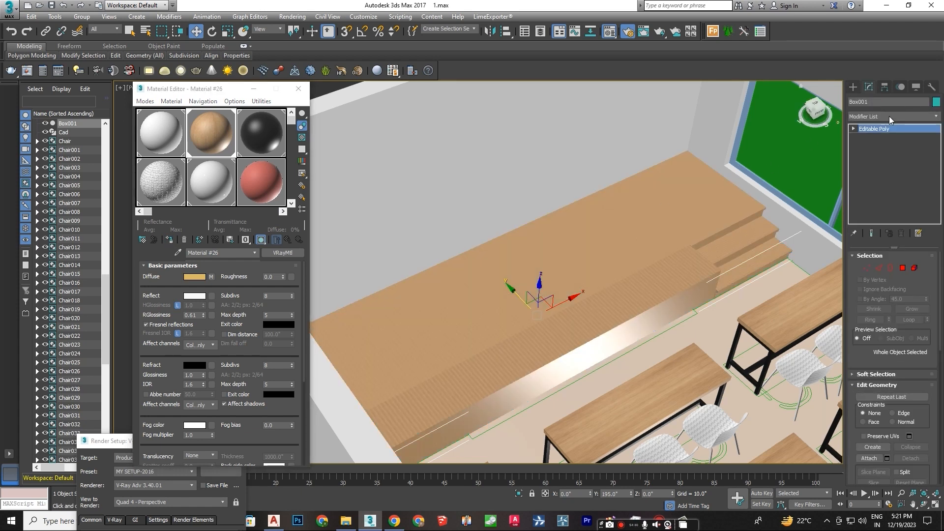
pyautogui.click(889, 116)
pyautogui.press('u')
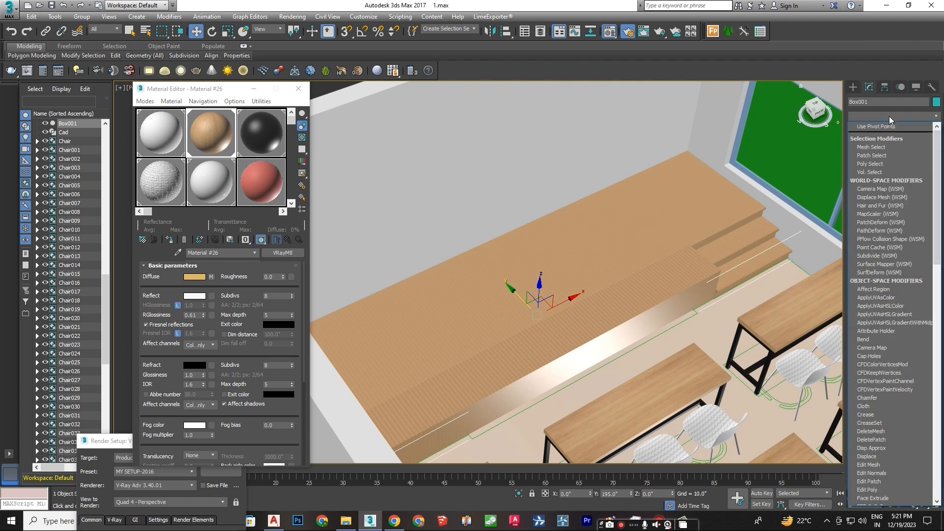
pyautogui.press('Return')
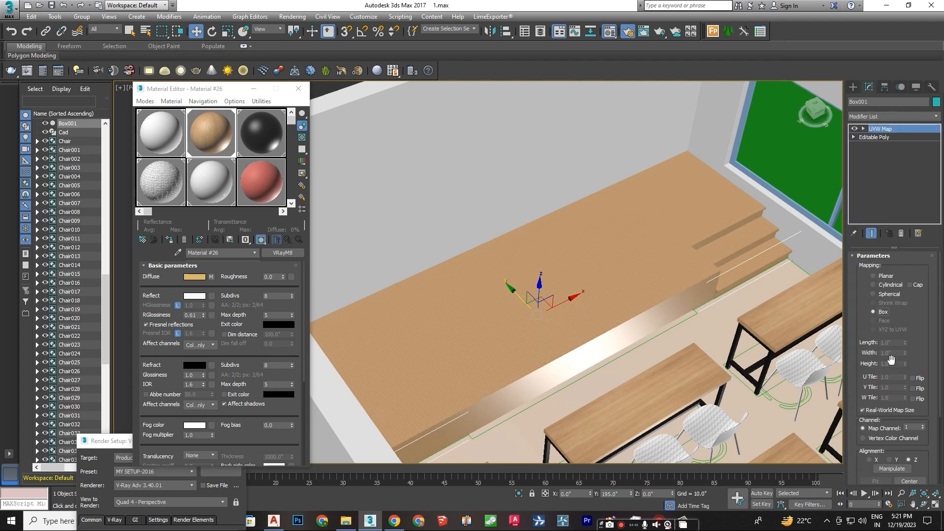
pyautogui.moveTo(906, 353); pyautogui.dragTo(907, 393)
pyautogui.click(889, 130)
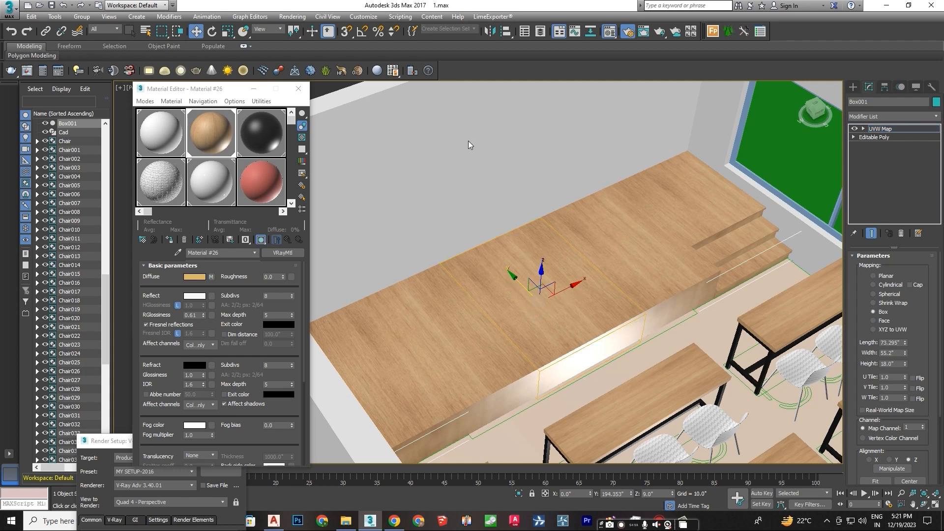
# Rotate the platform's UVW Map gizmo about the vertical axis with angle snap on, turning the wood grain along the platform's length.
pyautogui.click(214, 33)
pyautogui.click(362, 32)
pyautogui.moveTo(543, 337); pyautogui.dragTo(538, 333)
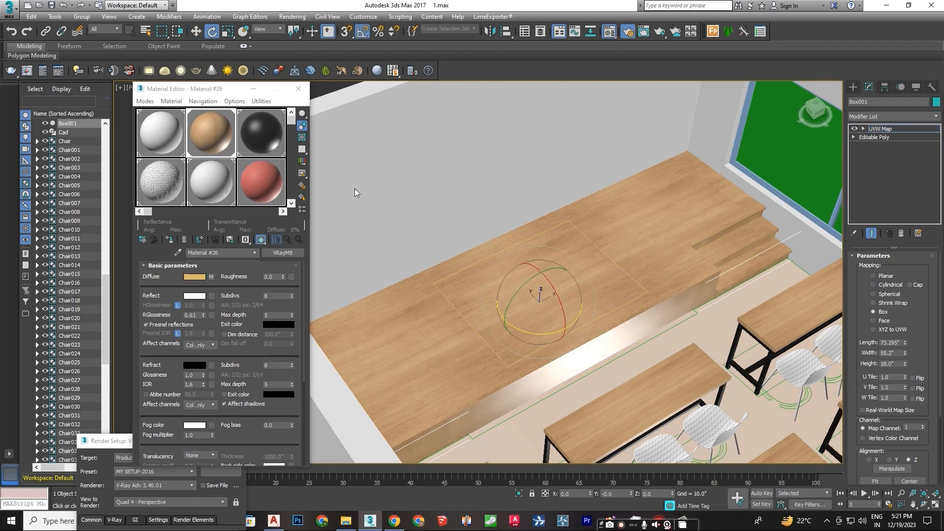
pyautogui.click(195, 31)
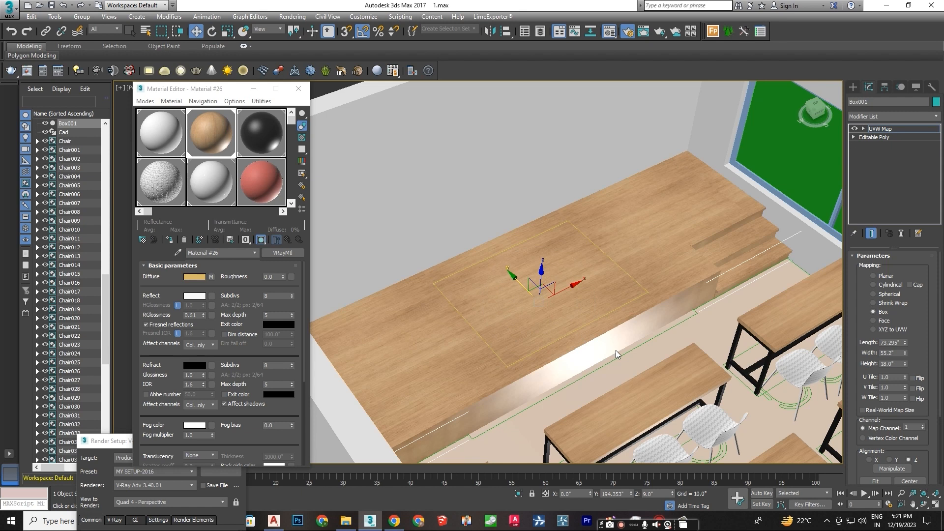
# Enlarge the platform's box mapping to a length of 112.874" and a width of 76.176".
pyautogui.keyDown('alt'); pyautogui.moveTo(616, 353); pyautogui.dragTo(584, 344, button='middle'); pyautogui.keyUp('alt')
pyautogui.moveTo(904, 342); pyautogui.dragTo(890, 315)
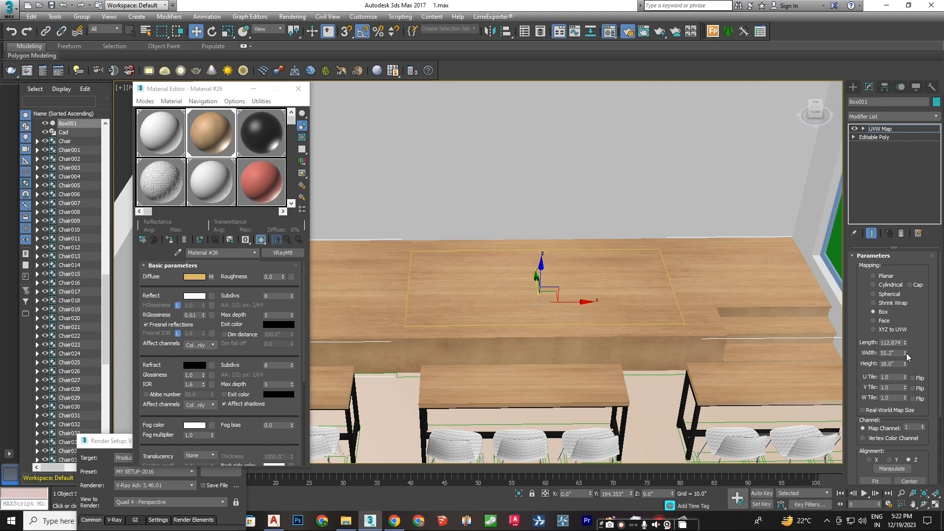
pyautogui.moveTo(905, 352); pyautogui.dragTo(901, 334)
pyautogui.scroll(-5, 522, 331)
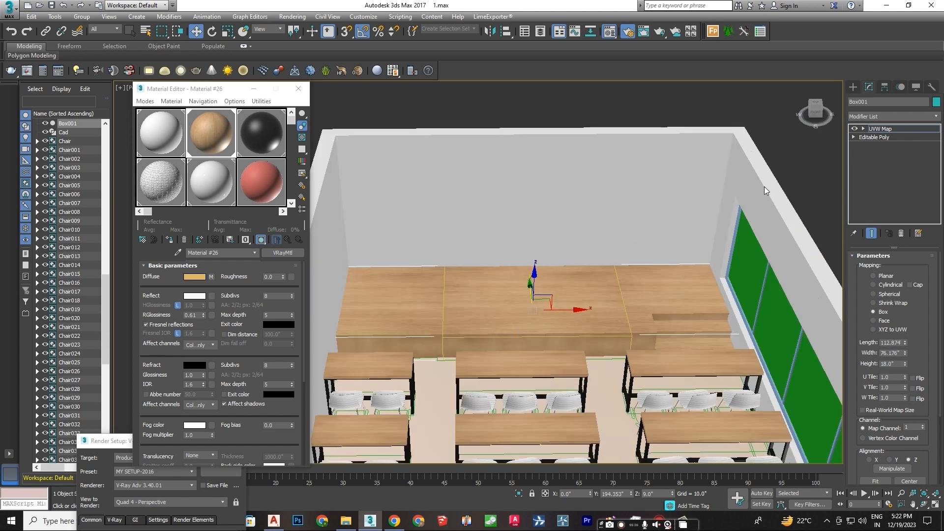
pyautogui.click(853, 87)
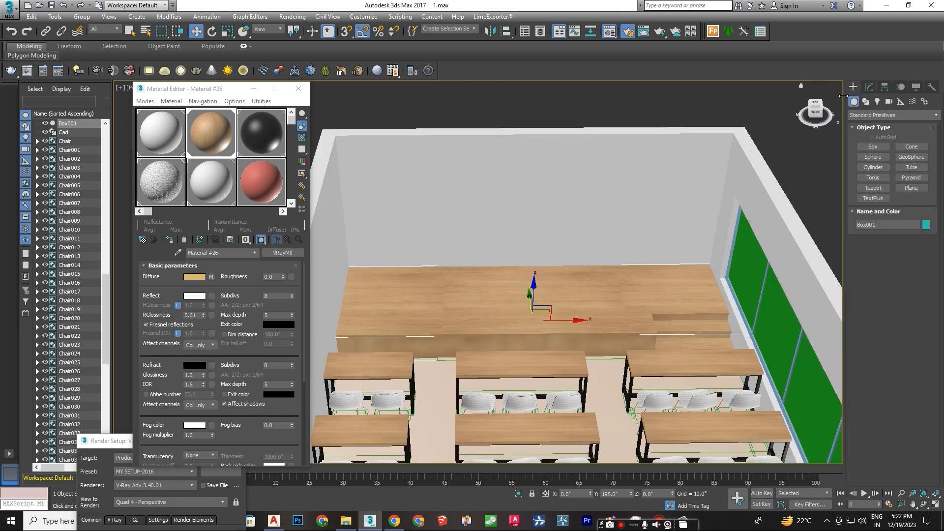
# Select the window frame and replace the red Wall Paint sample with a new VRayMtl.
pyautogui.click(744, 319)
pyautogui.click(260, 189)
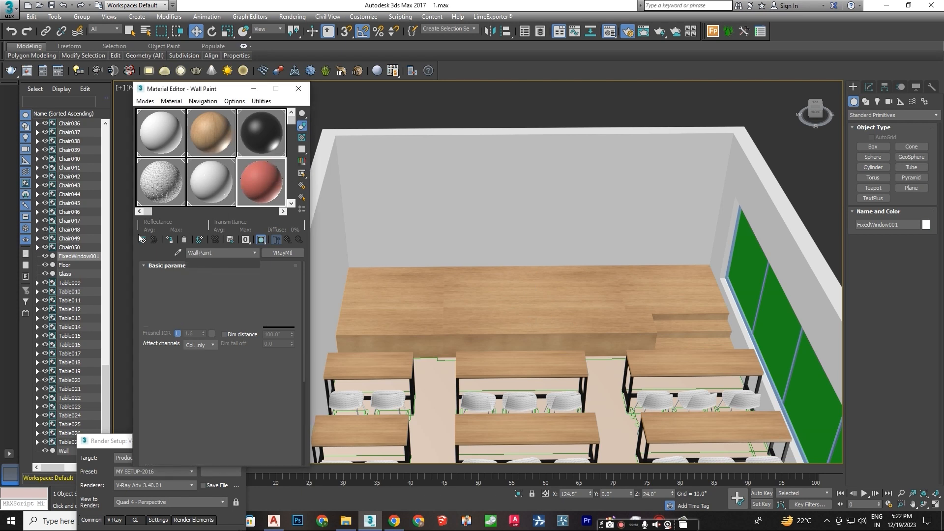
pyautogui.click(142, 239)
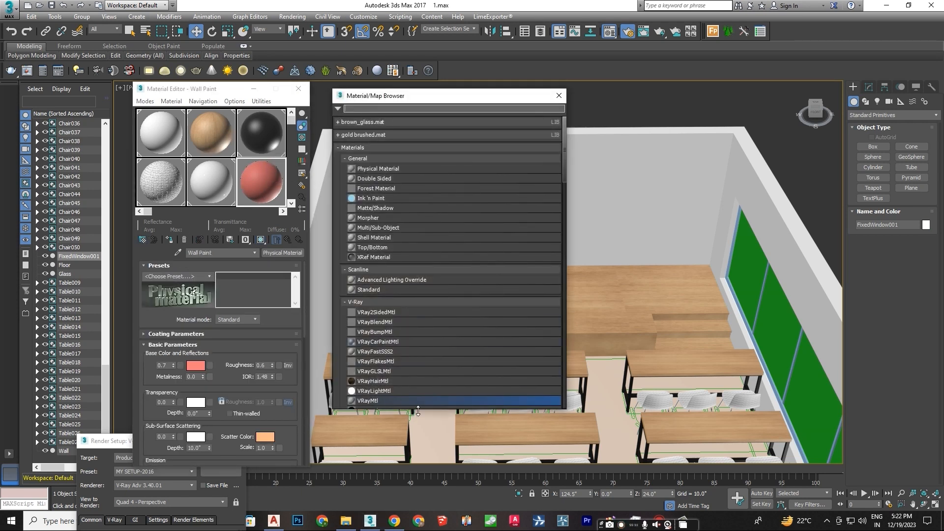
pyautogui.doubleClick(429, 401)
pyautogui.click(558, 96)
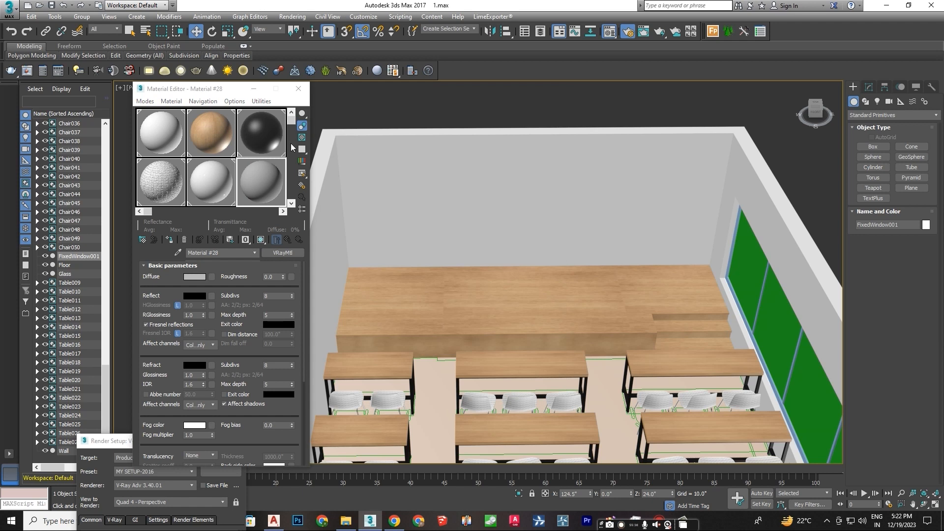
# Assign the dark Material #27 to the window frame and the new grey Material #28 to the glass panes.
pyautogui.click(169, 240)
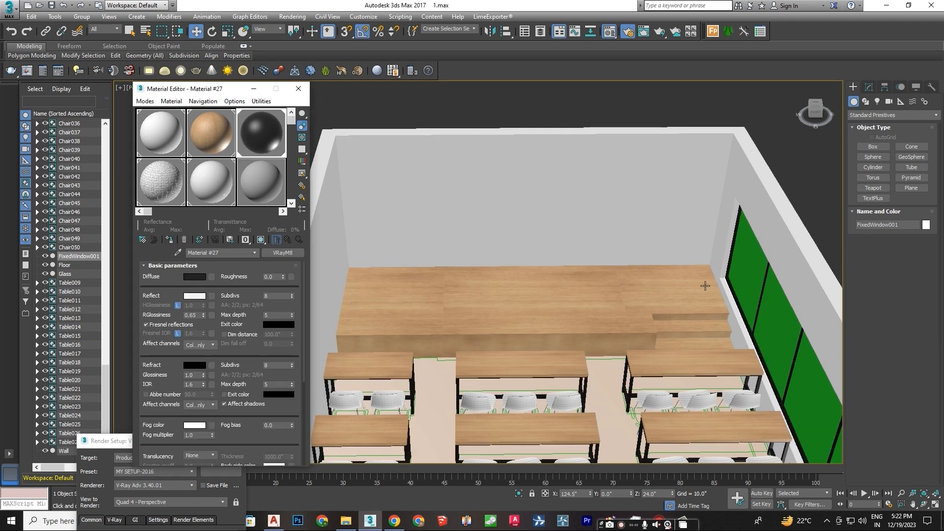
pyautogui.click(742, 261)
pyautogui.click(260, 181)
pyautogui.click(168, 240)
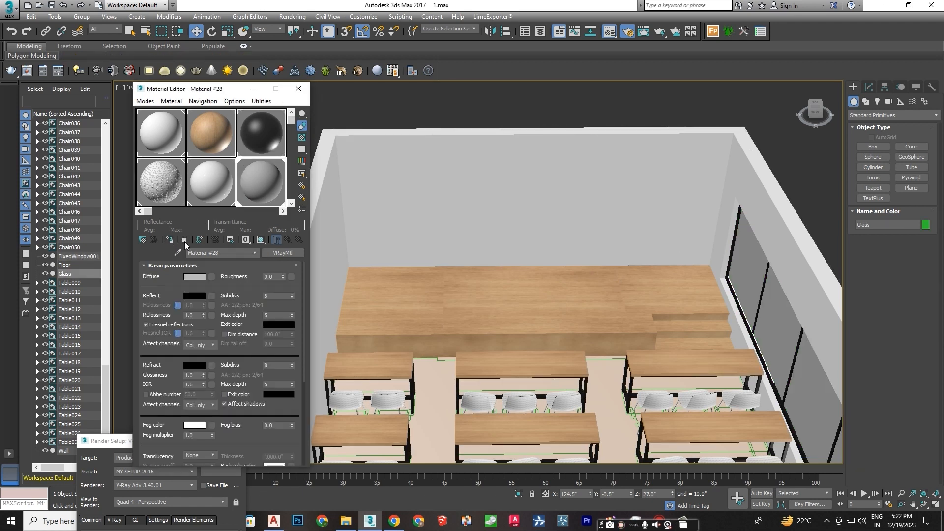
# Darken the diffuse colour of Material #28 and set its reflection to a dark grey.
pyautogui.click(193, 276)
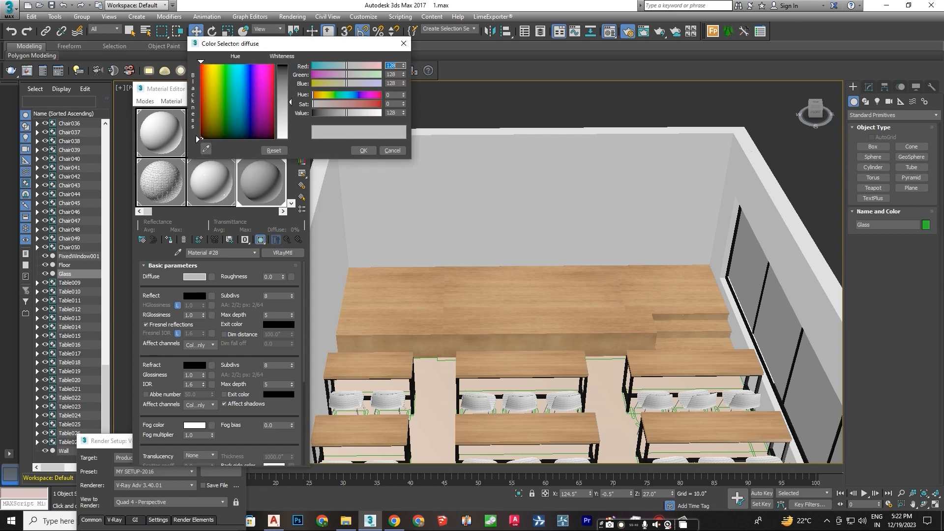
pyautogui.moveTo(286, 101); pyautogui.dragTo(287, 85)
pyautogui.click(361, 151)
pyautogui.click(201, 297)
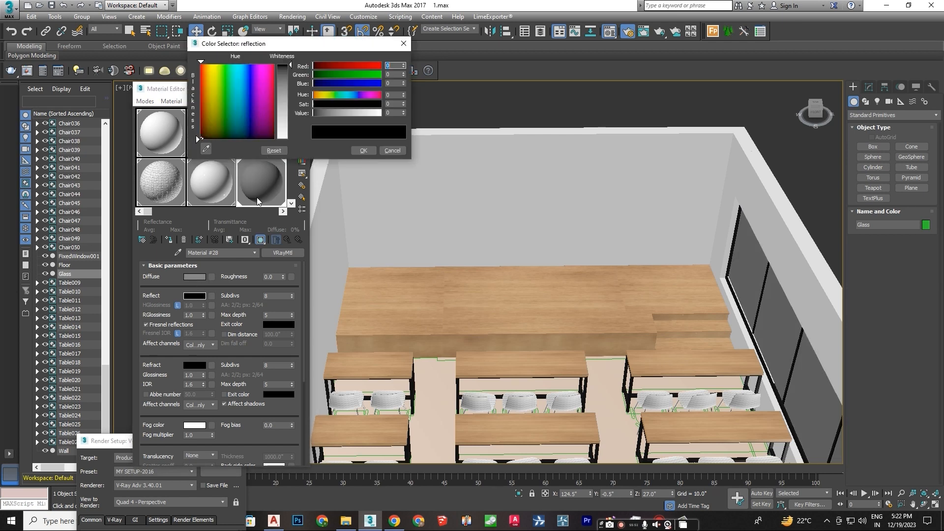
pyautogui.click(283, 89)
pyautogui.click(362, 151)
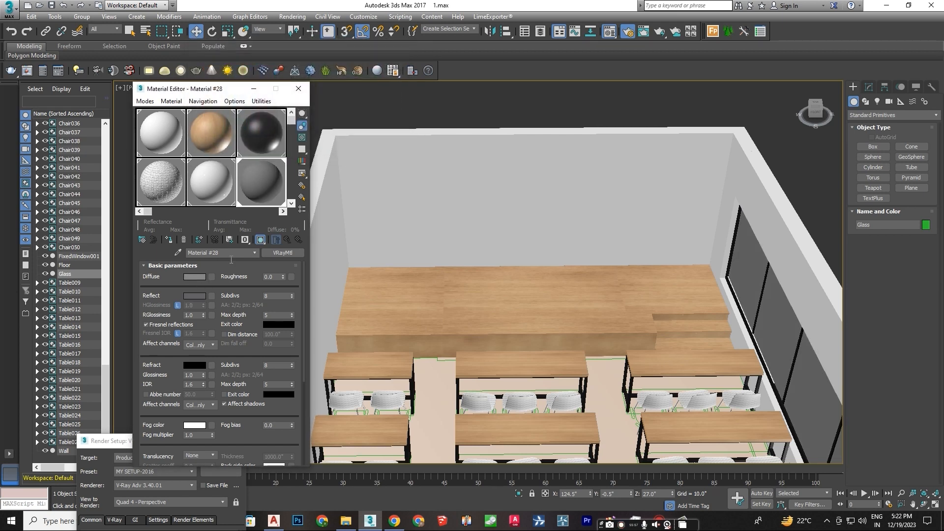
# Set the refraction colour of Material #28 to a light grey of value 178 and show the checkered sample background.
pyautogui.click(194, 365)
pyautogui.click(284, 116)
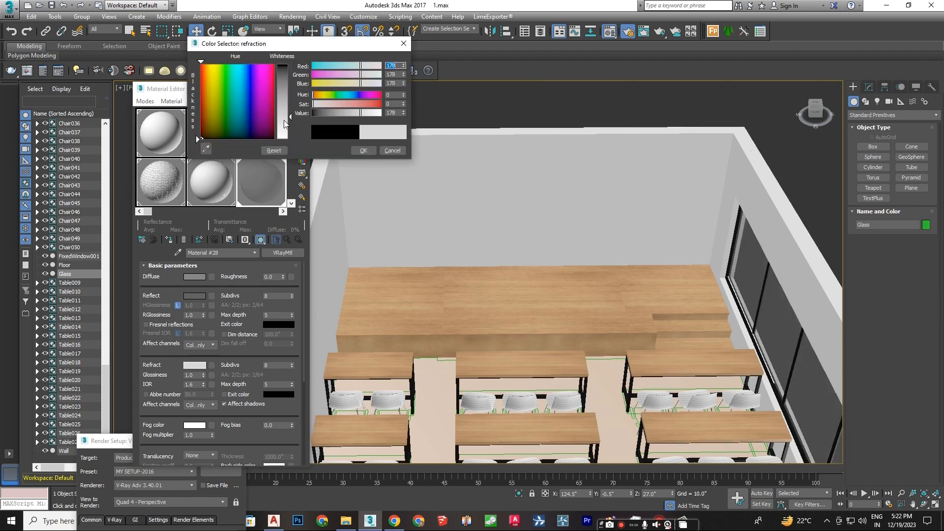
pyautogui.click(363, 150)
pyautogui.click(300, 138)
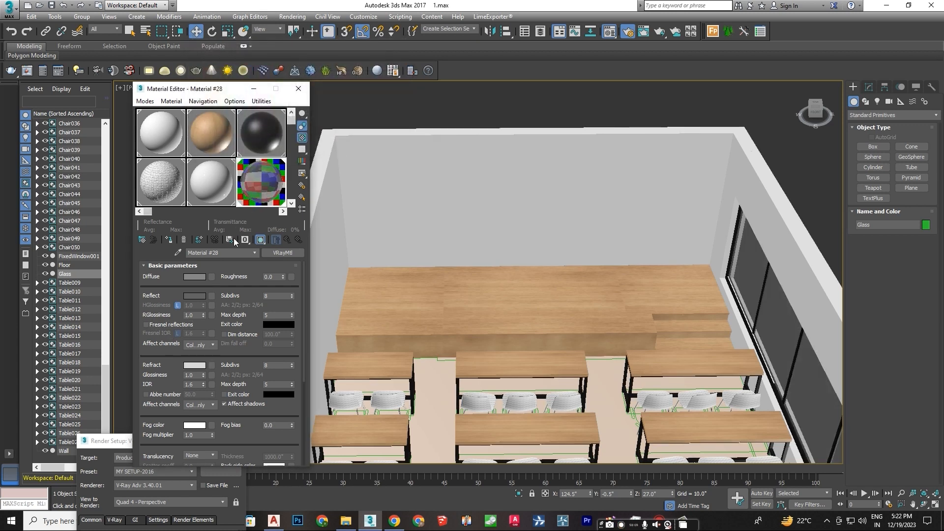
# Rename the window pane material as Glass.
pyautogui.write('Glasss')
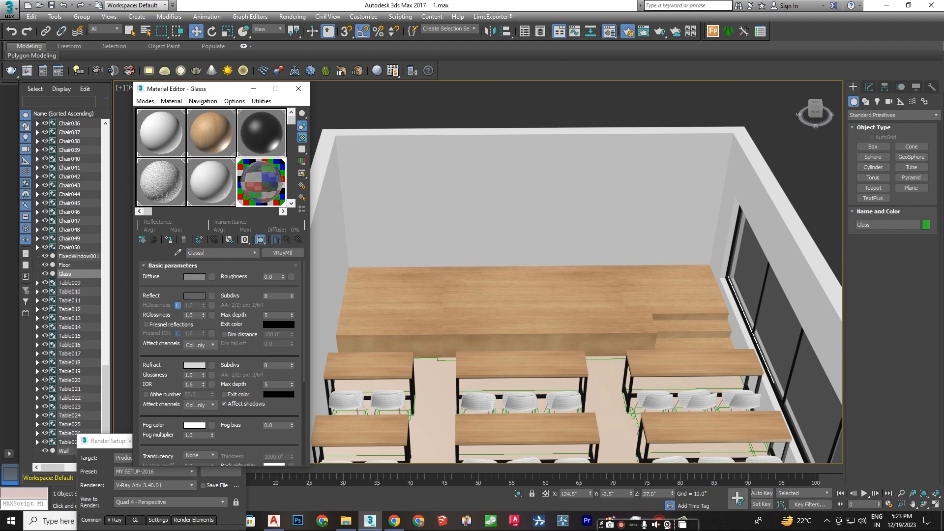
pyautogui.press('BackSpace')
pyautogui.press('Return')
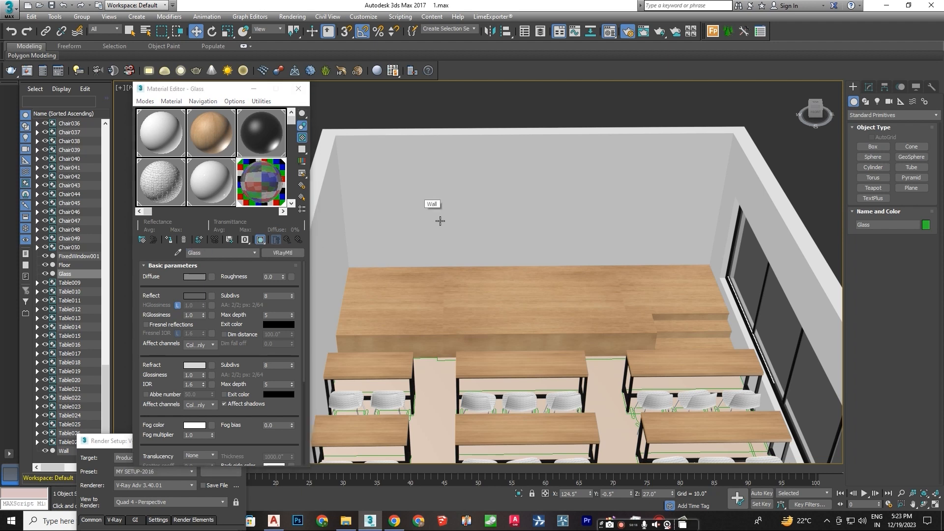
# Increase the mapping length of the platform's UVW Map to about 143.35".
pyautogui.scroll(-3, 442, 204)
pyautogui.keyDown('alt'); pyautogui.moveTo(470, 208); pyautogui.dragTo(561, 256, button='middle'); pyautogui.keyUp('alt')
pyautogui.scroll(2, 561, 257)
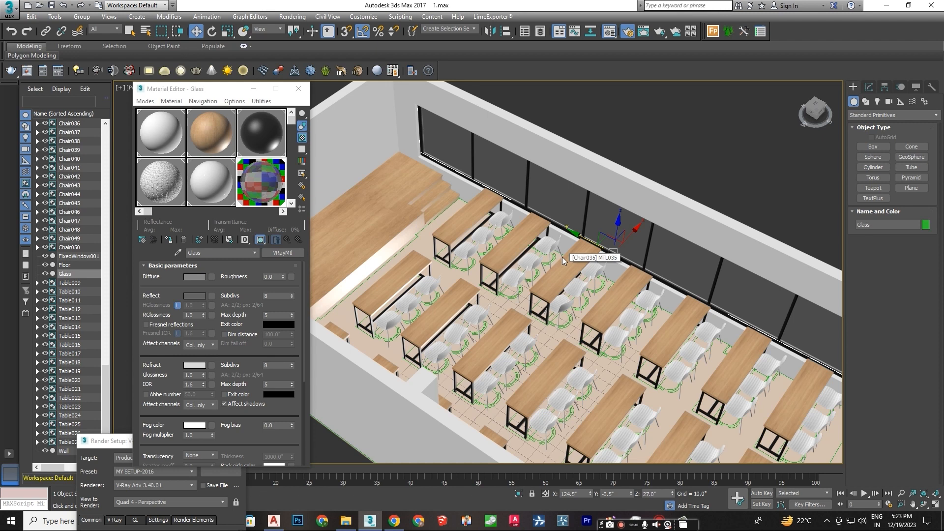
pyautogui.keyDown('alt'); pyautogui.moveTo(676, 200); pyautogui.dragTo(544, 189, button='middle'); pyautogui.keyUp('alt')
pyautogui.click(544, 189)
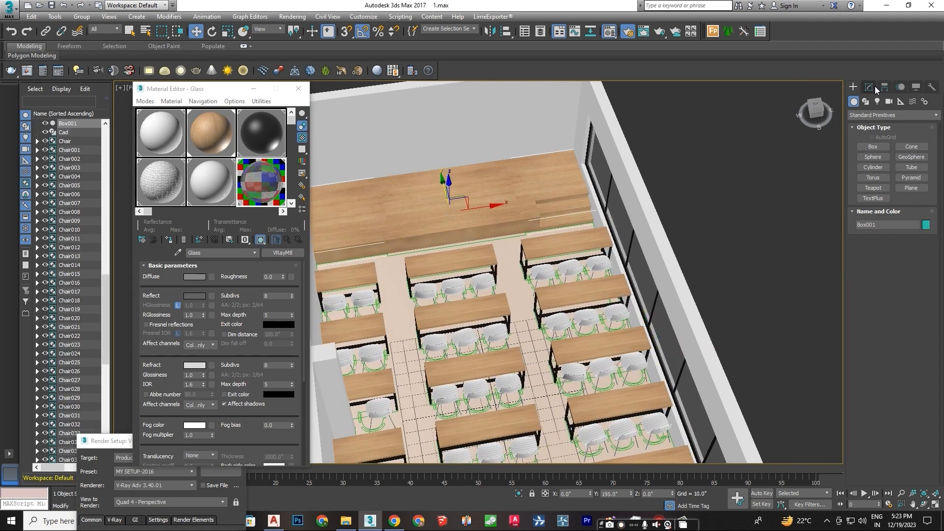
pyautogui.click(868, 86)
pyautogui.moveTo(904, 339); pyautogui.dragTo(903, 329)
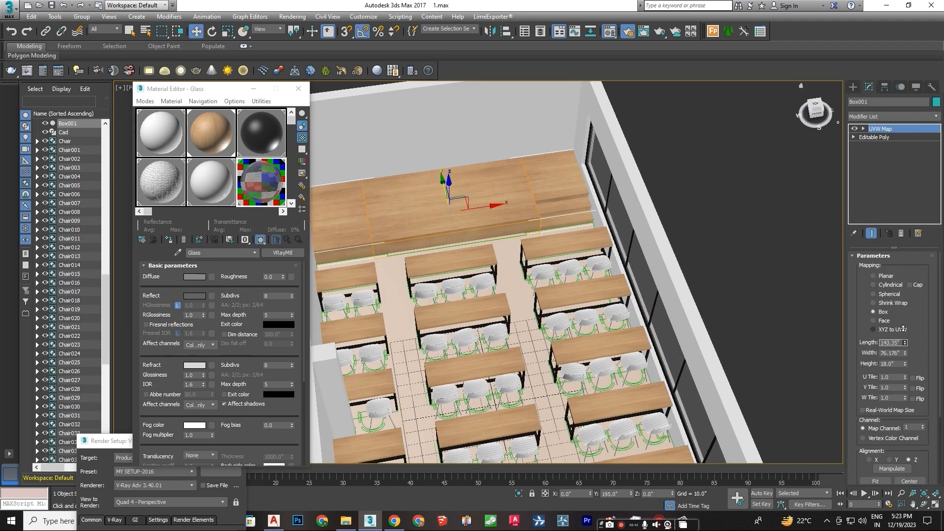
pyautogui.click(852, 87)
# Merge objects from a 3ds Max scene in the Max subfolder of a client project under Freelnce work on New Volume (G:).
pyautogui.scroll(-5, 486, 299)
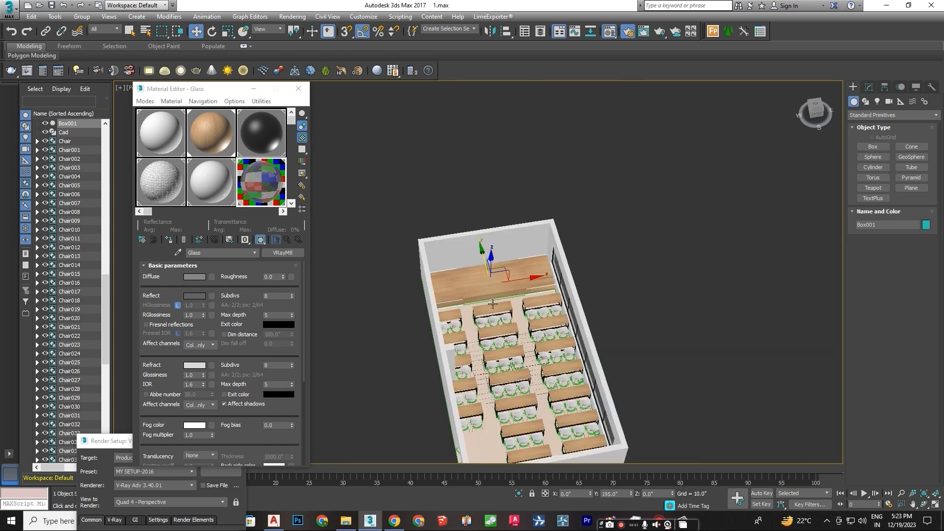
pyautogui.click(9, 9)
pyautogui.moveTo(30, 144)
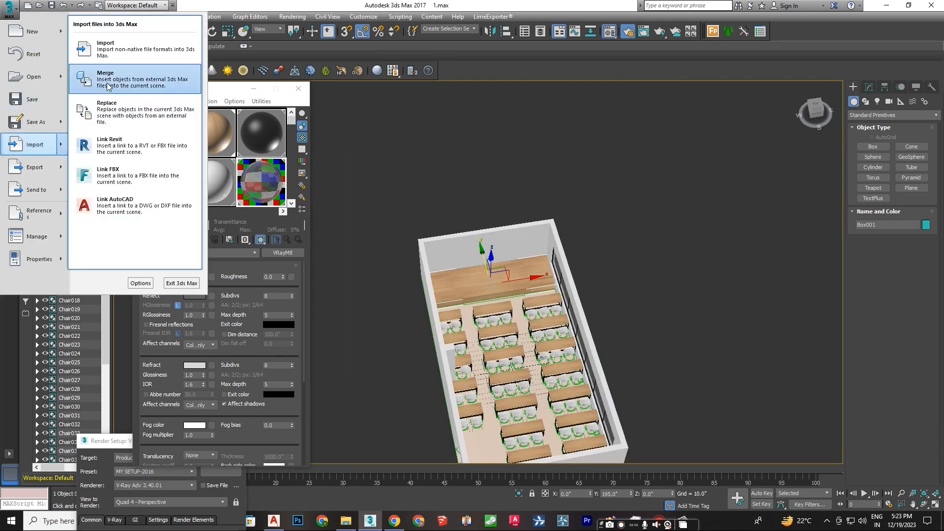
pyautogui.click(157, 65)
pyautogui.click(175, 40)
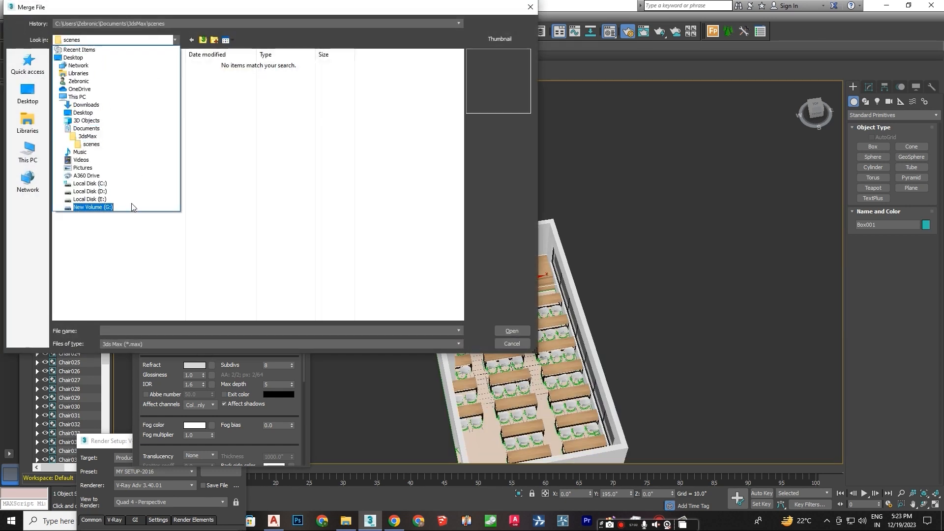
pyautogui.click(131, 206)
pyautogui.doubleClick(286, 79)
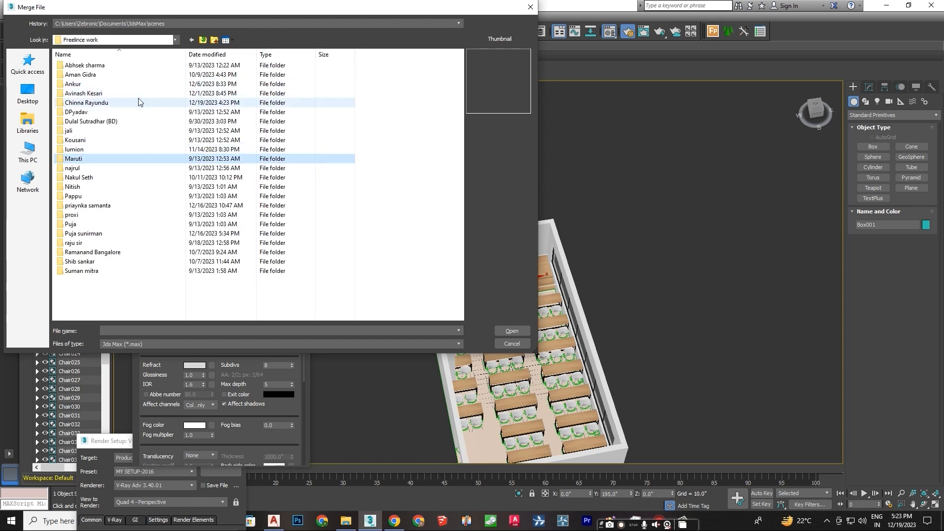
pyautogui.doubleClick(140, 75)
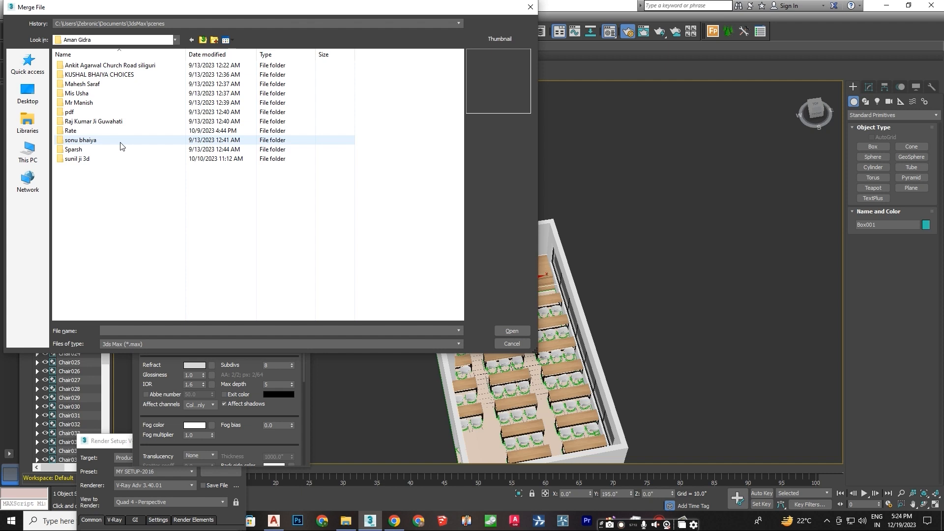
pyautogui.doubleClick(142, 74)
pyautogui.doubleClick(131, 113)
pyautogui.doubleClick(129, 94)
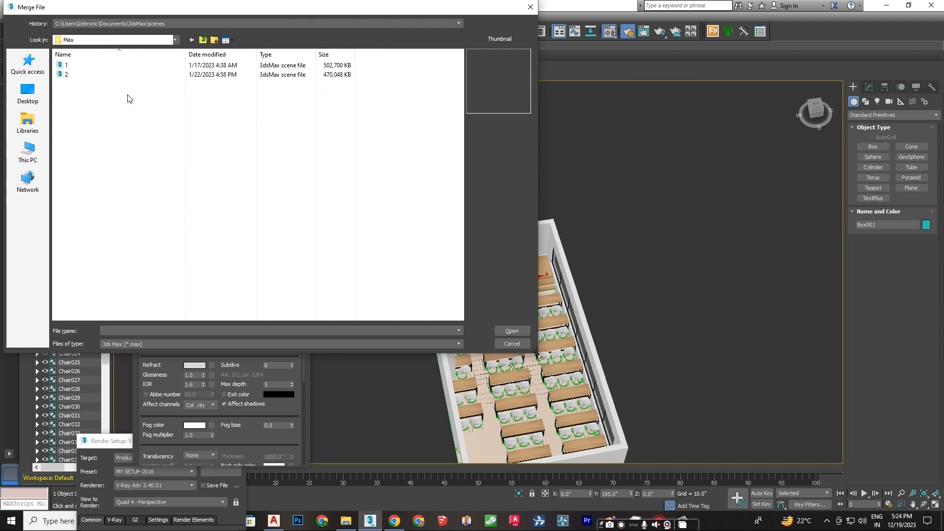
pyautogui.click(513, 332)
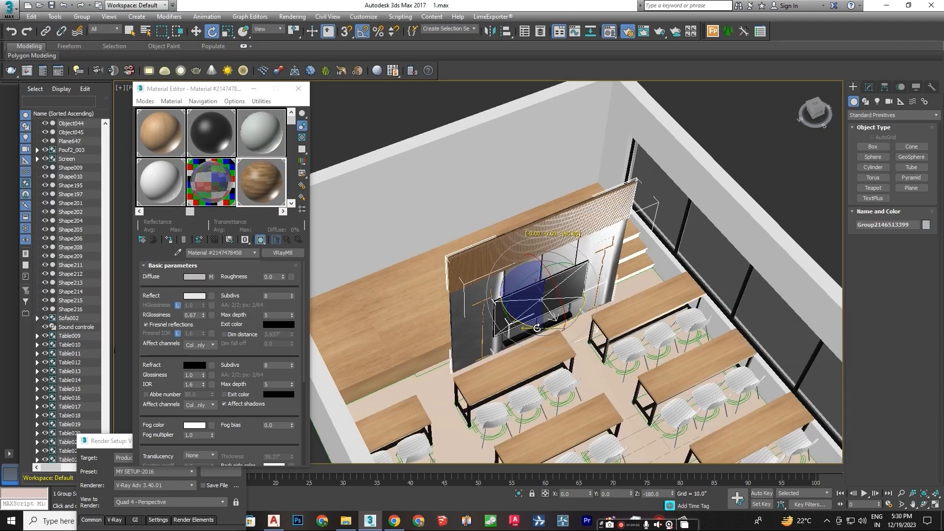
# Move the merged TV wall group back against the front wall and raise it to stand on the platform.
pyautogui.click(199, 33)
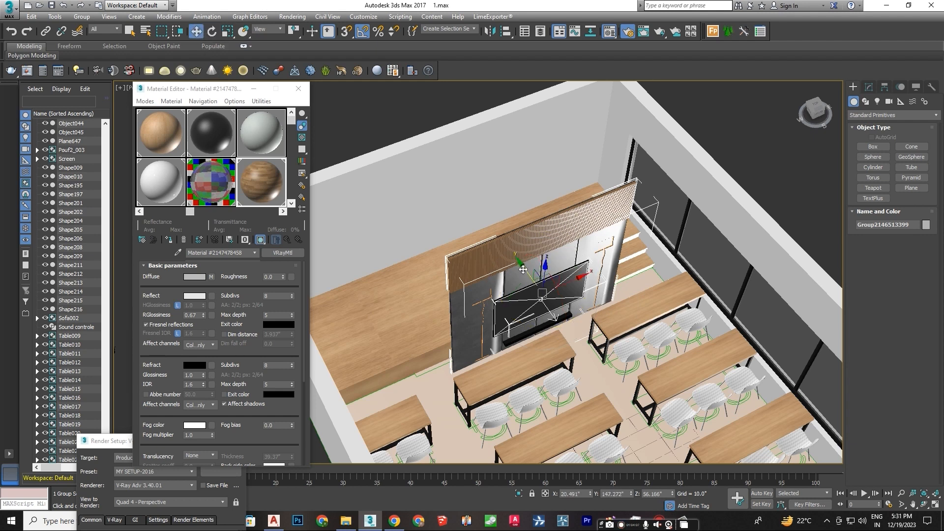
pyautogui.moveTo(522, 270); pyautogui.dragTo(435, 189)
pyautogui.keyDown('alt'); pyautogui.moveTo(519, 238); pyautogui.dragTo(671, 352, button='middle'); pyautogui.keyUp('alt')
pyautogui.scroll(3, 484, 221)
pyautogui.moveTo(656, 262); pyautogui.dragTo(646, 222)
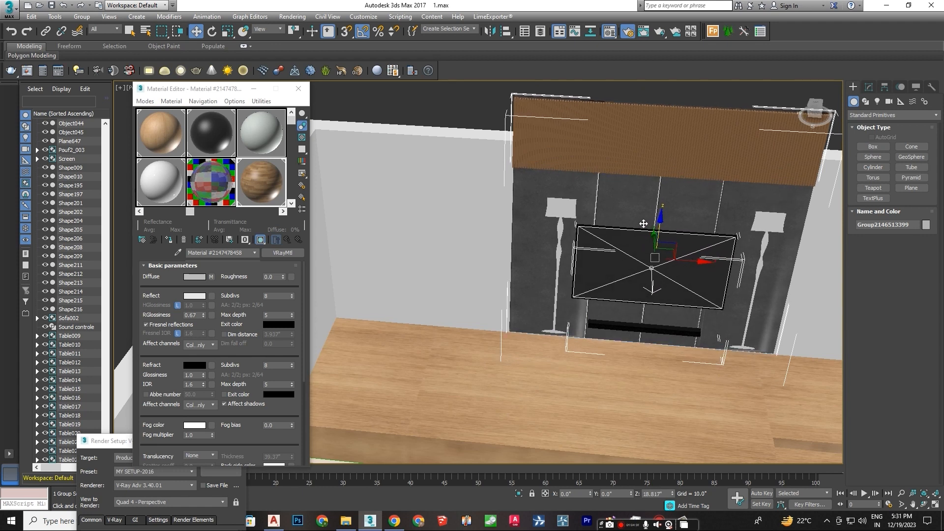
pyautogui.keyDown('alt'); pyautogui.moveTo(659, 276); pyautogui.dragTo(546, 285, button='middle'); pyautogui.keyUp('alt')
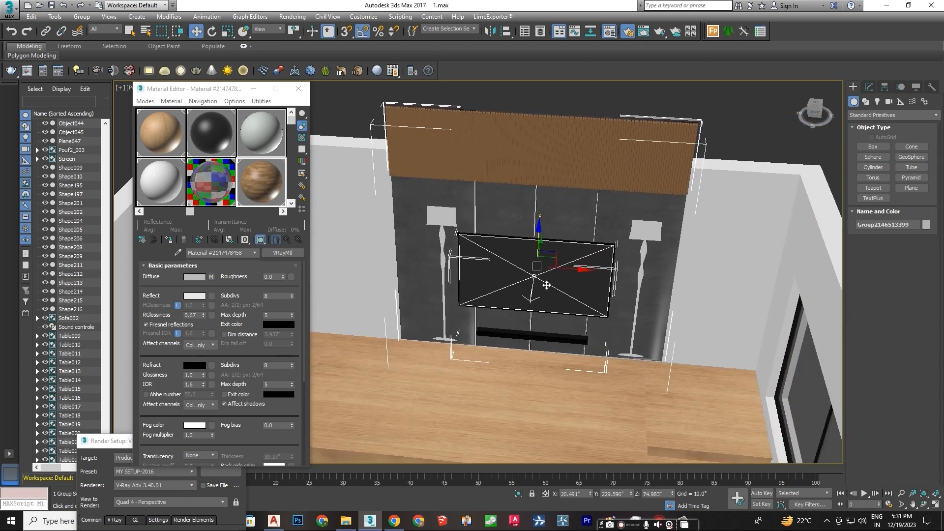
pyautogui.scroll(5, 557, 283)
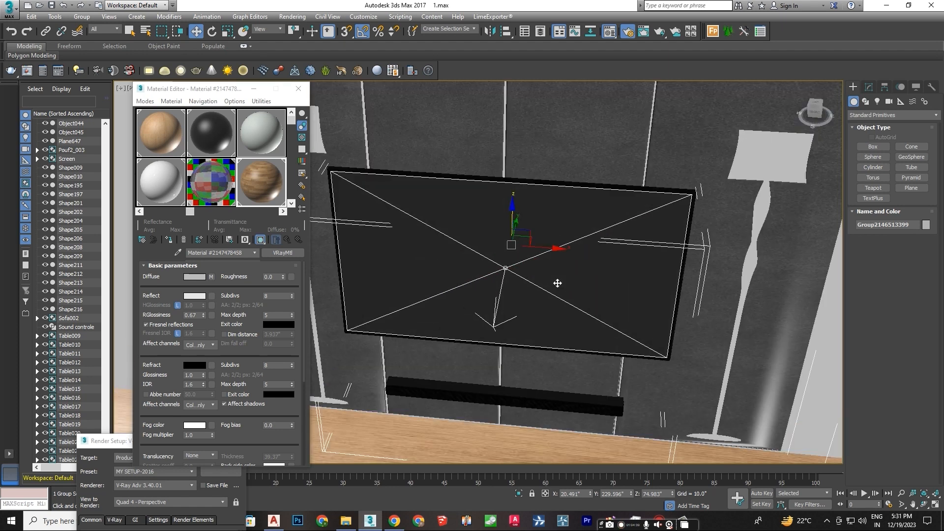
# Open the TV wall group and its nested groups to reach the individual dark wall panels.
pyautogui.scroll(-5, 557, 283)
pyautogui.click(81, 16)
pyautogui.click(106, 61)
pyautogui.click(82, 17)
pyautogui.click(99, 61)
pyautogui.click(416, 199)
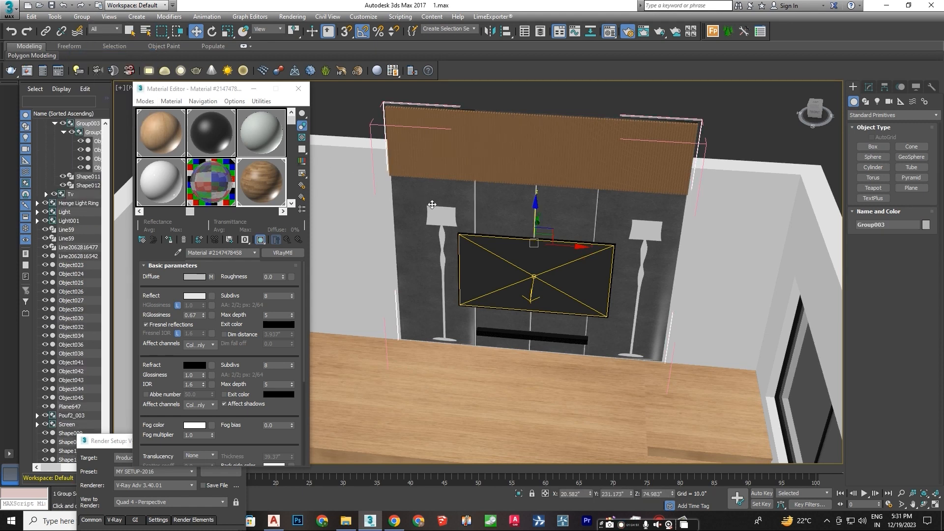
pyautogui.click(82, 16)
pyautogui.click(100, 63)
# Slide the left dark wall panel outward from the TV to about X -65.633", keeping it at Z 74.983".
pyautogui.click(415, 197)
pyautogui.moveTo(415, 197); pyautogui.dragTo(551, 202, button='middle')
pyautogui.moveTo(617, 245); pyautogui.dragTo(464, 202)
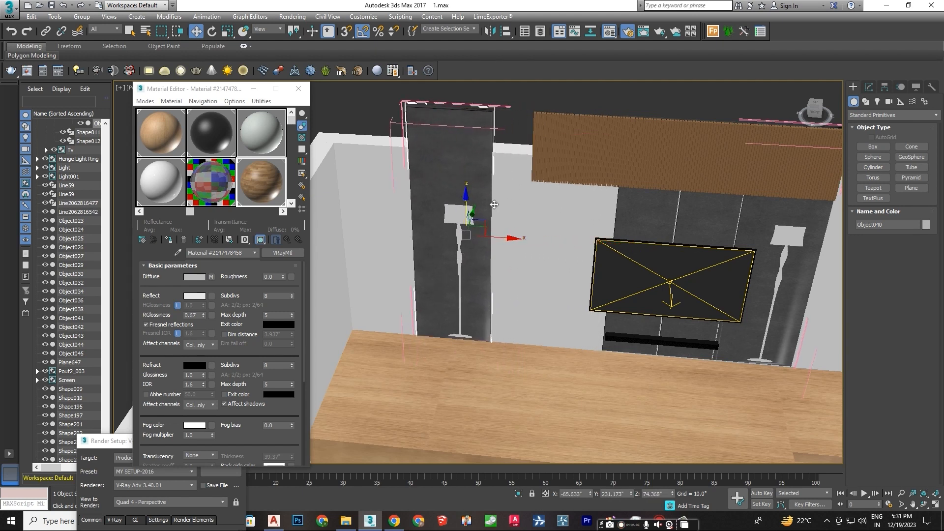
pyautogui.hotkey('ctrl', 'z')
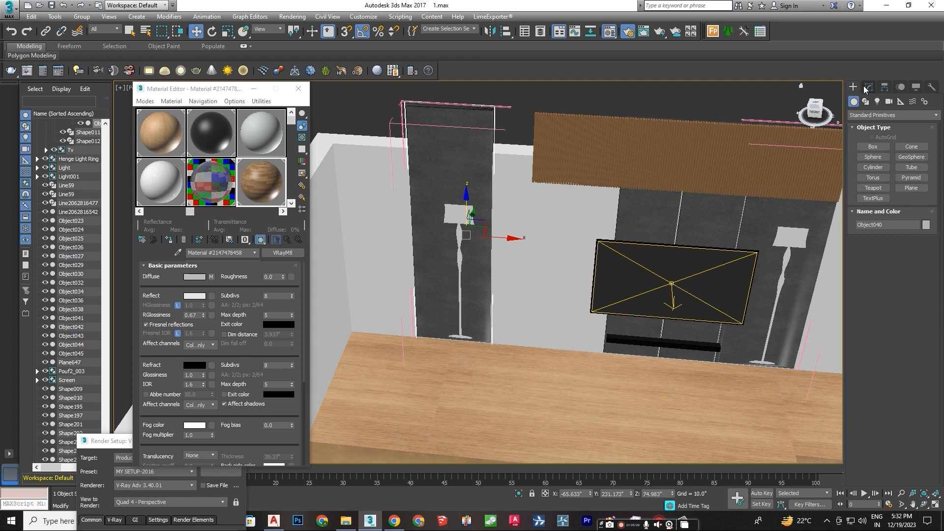
# Lower the top vertices of the left dark wall panel to Z 114" by editing its Editable Poly.
pyautogui.click(869, 87)
pyautogui.click(854, 137)
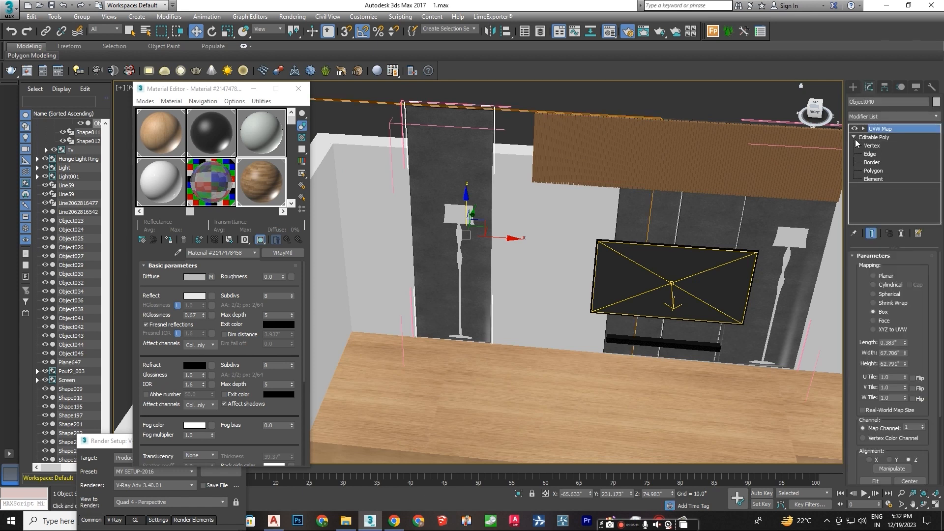
pyautogui.click(871, 145)
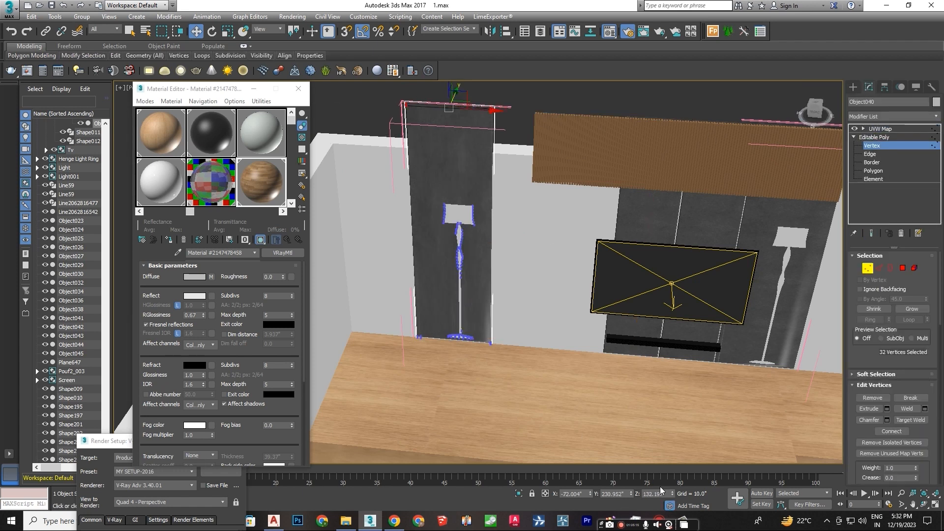
pyautogui.write('114')
pyautogui.press('Return')
pyautogui.click(853, 87)
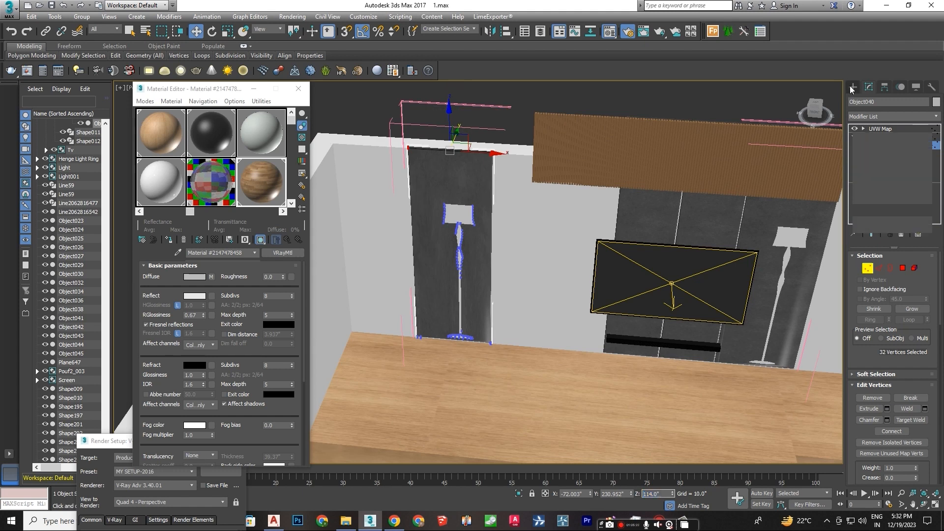
# Move the slatted wood panel down and sideways over the left dark panel, to about X -16.359", Z 113.569".
pyautogui.click(680, 157)
pyautogui.moveTo(694, 91); pyautogui.dragTo(684, 137)
pyautogui.moveTo(724, 170); pyautogui.dragTo(627, 181)
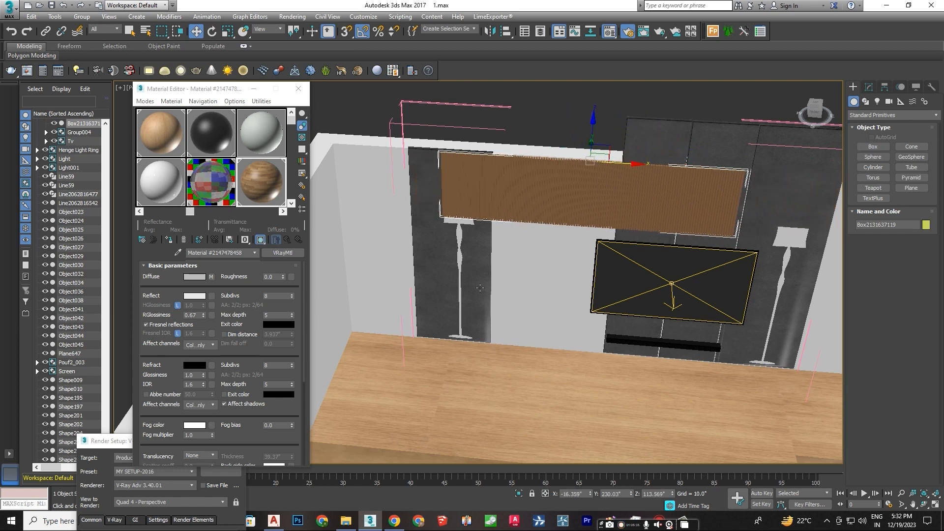
# Slide the left dark panel inward toward the TV and turn on 3D snapping.
pyautogui.click(486, 283)
pyautogui.moveTo(505, 242); pyautogui.dragTo(537, 242)
pyautogui.click(874, 147)
pyautogui.click(347, 31)
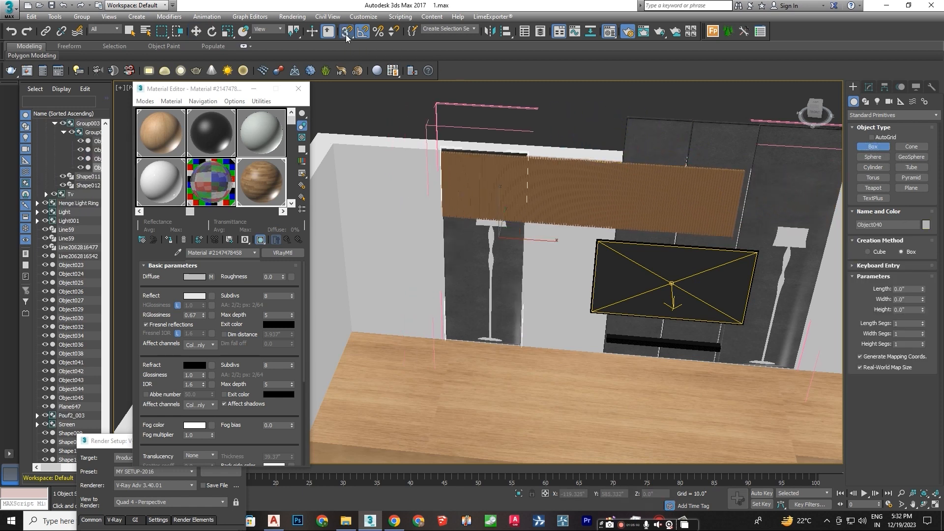
pyautogui.click(197, 35)
pyautogui.moveTo(372, 330); pyautogui.dragTo(392, 333)
pyautogui.hotkey('ctrl', 'z')
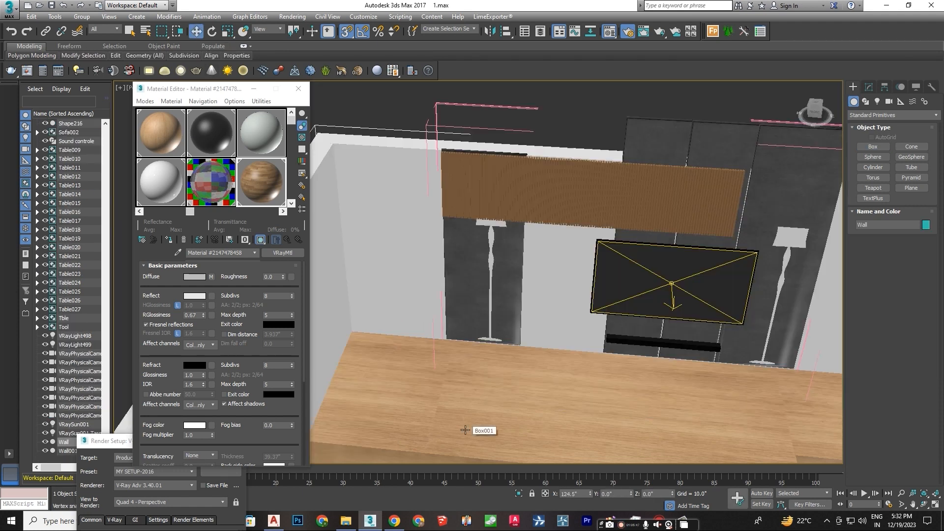
# Draw a box on the front wall beside the left dark panel, about 44.7" wide and 95.6" high, with a length of 2".
pyautogui.click(872, 147)
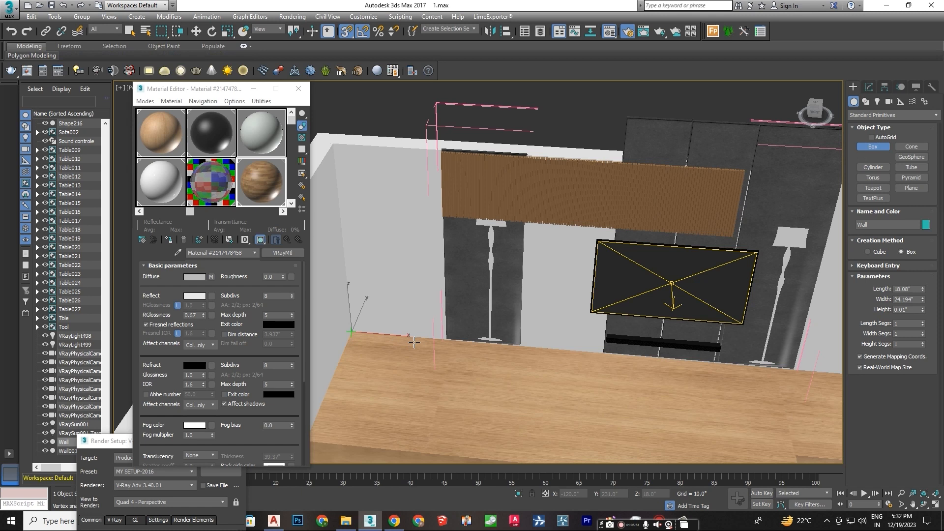
pyautogui.moveTo(443, 343); pyautogui.dragTo(442, 342)
pyautogui.click(438, 153)
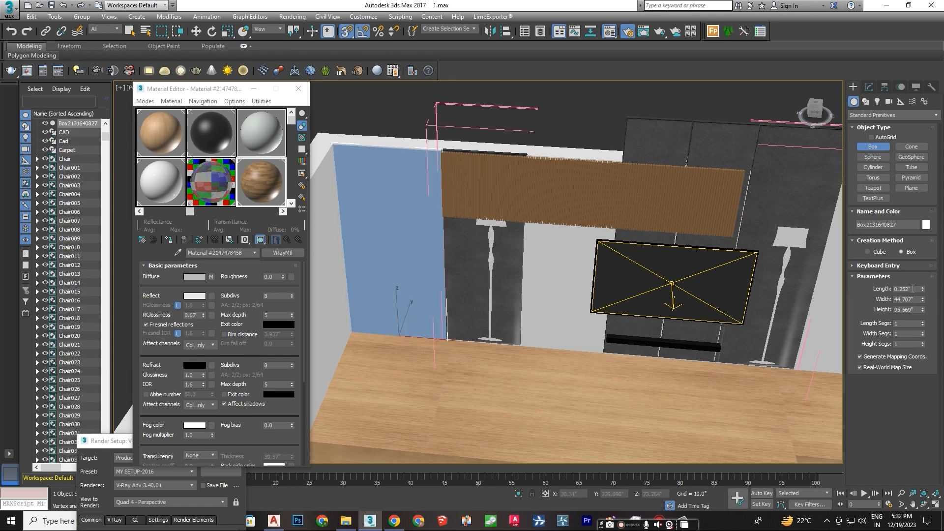
pyautogui.write('2')
pyautogui.press('Return')
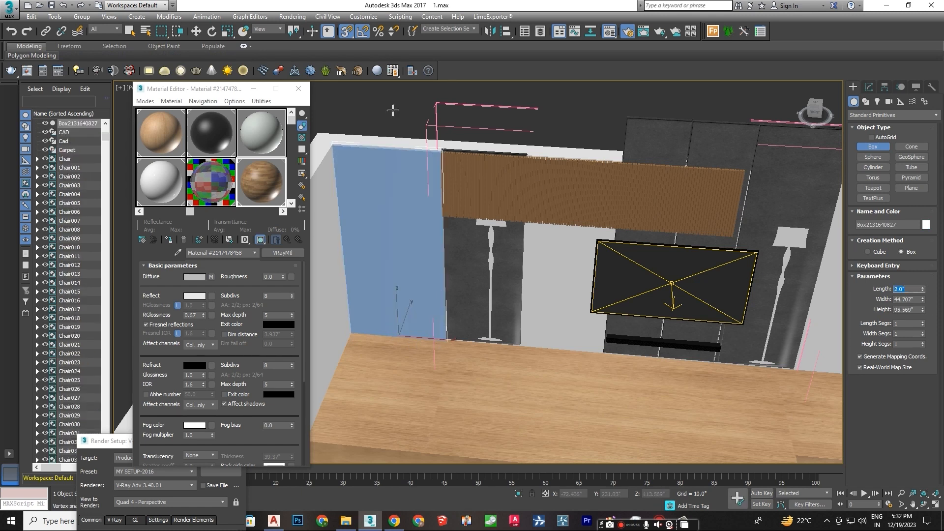
# Set the new wall box's width to 48".
pyautogui.click(190, 31)
pyautogui.click(868, 87)
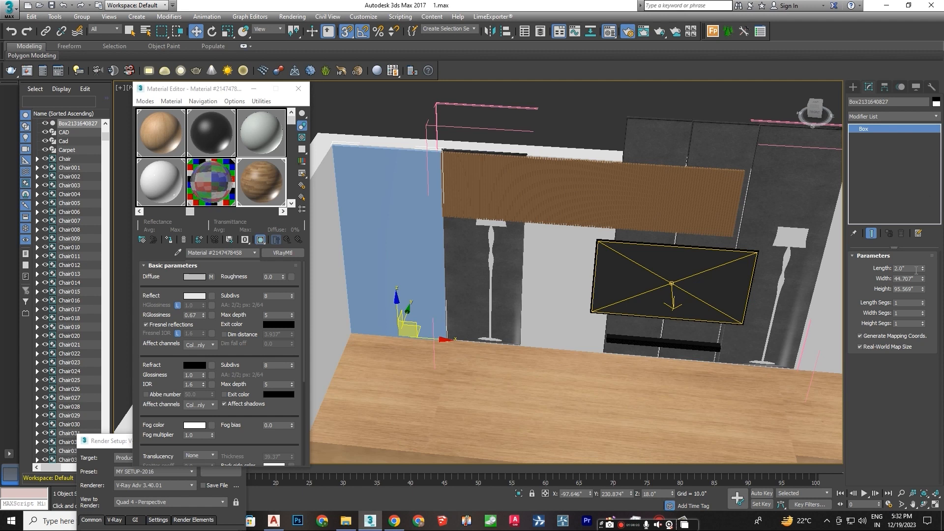
pyautogui.moveTo(924, 287); pyautogui.dragTo(925, 295)
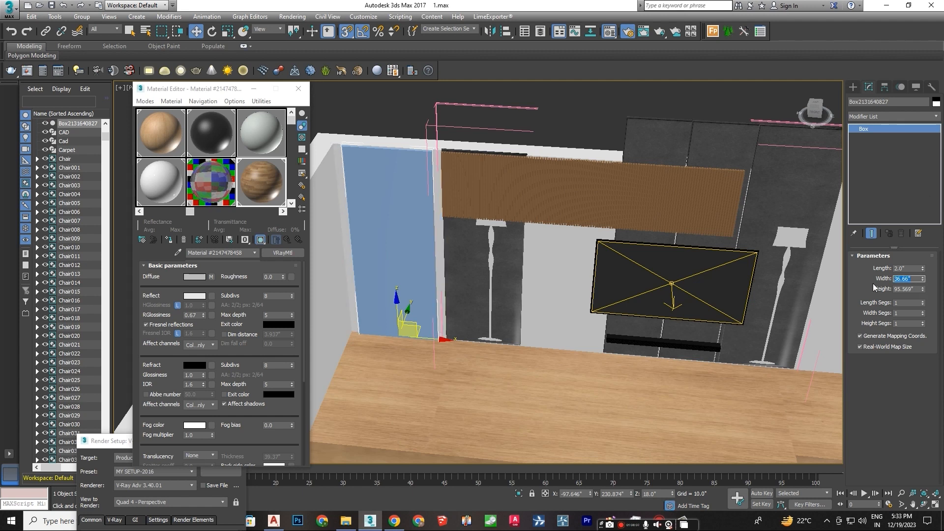
pyautogui.write('48')
pyautogui.press('Return')
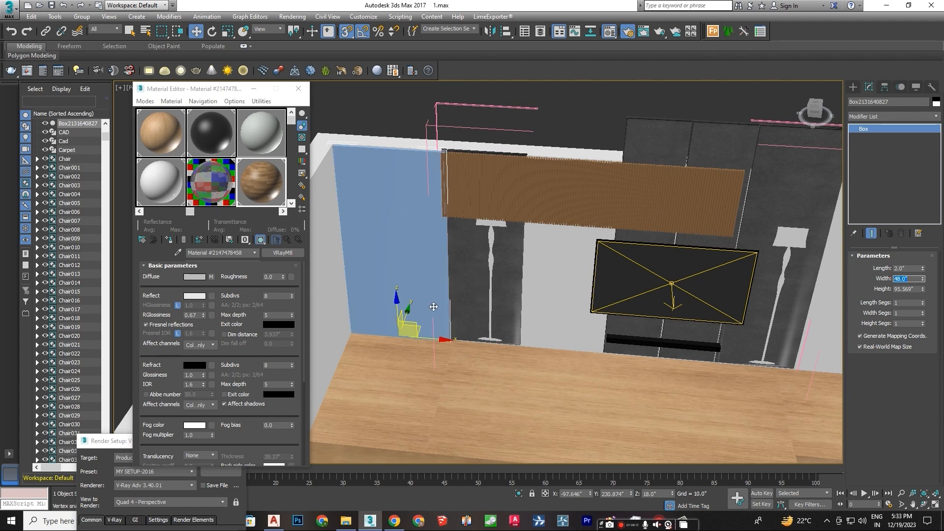
# Snap the box's upper back corner into the front wall's left corner, placing it at X -96", Y 230", Z 18.43".
pyautogui.click(340, 34)
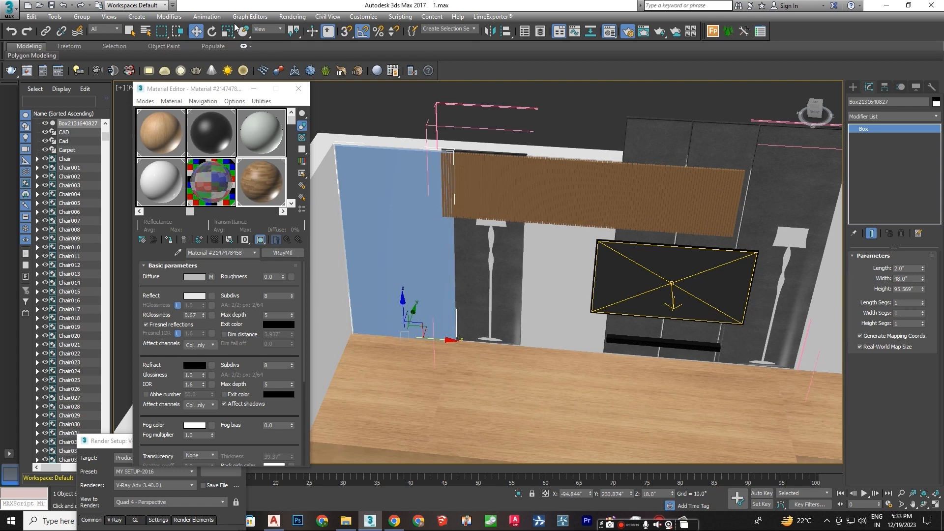
pyautogui.scroll(5, 337, 142)
pyautogui.click(344, 34)
pyautogui.scroll(-4, 429, 146)
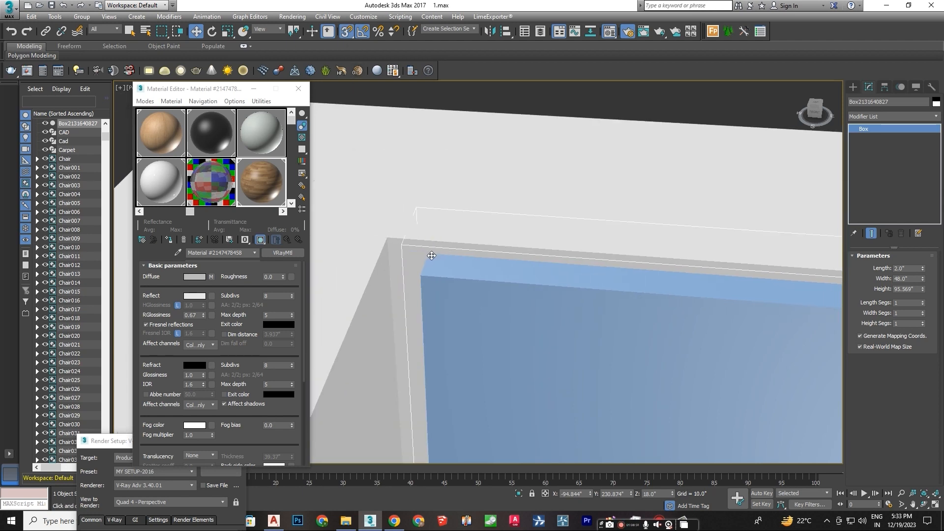
pyautogui.press('F3')
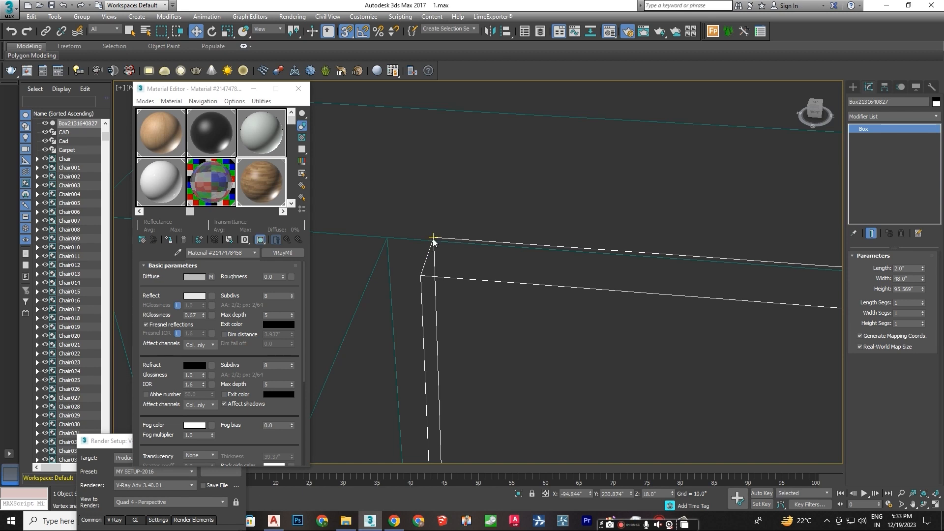
pyautogui.click(433, 238)
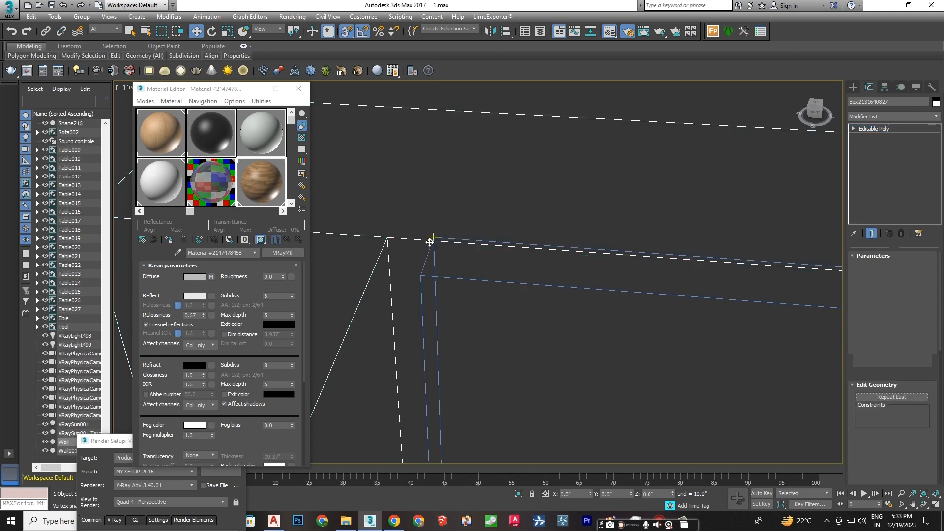
pyautogui.click(437, 261)
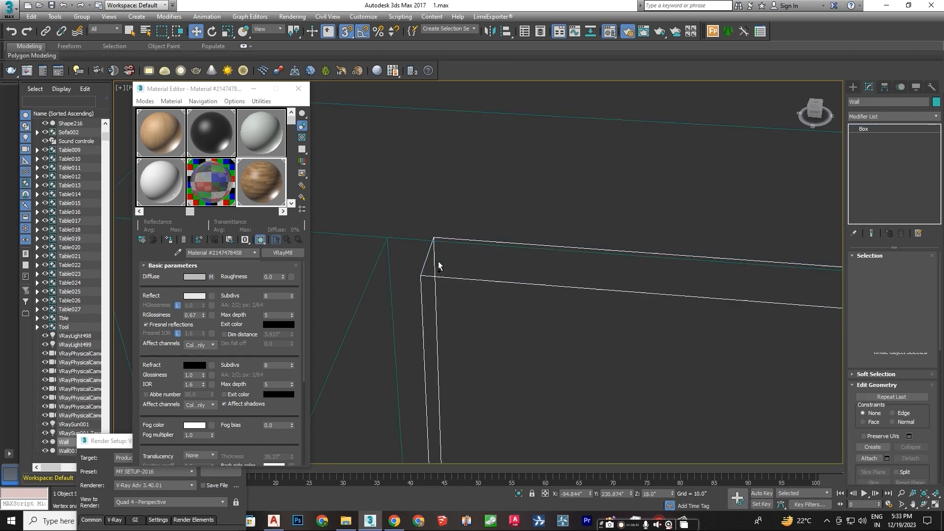
pyautogui.scroll(2, 435, 237)
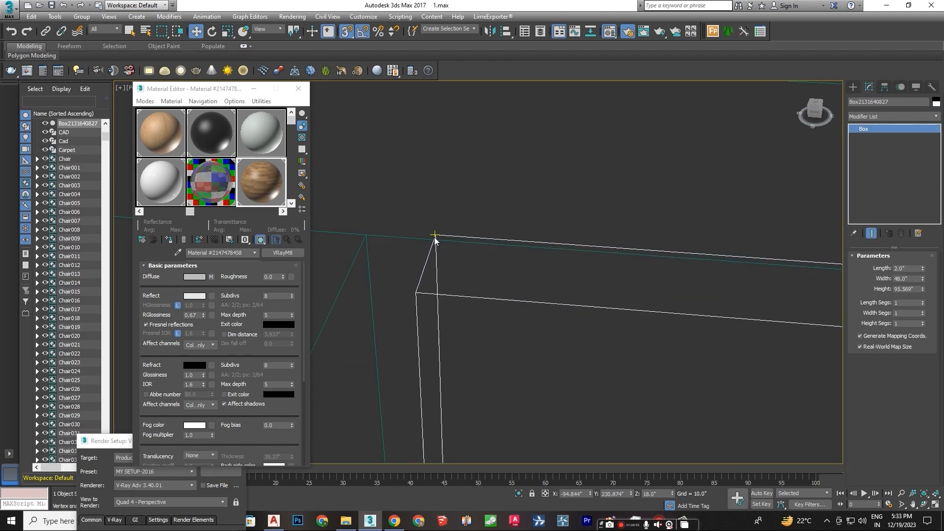
pyautogui.scroll(-6, 435, 236)
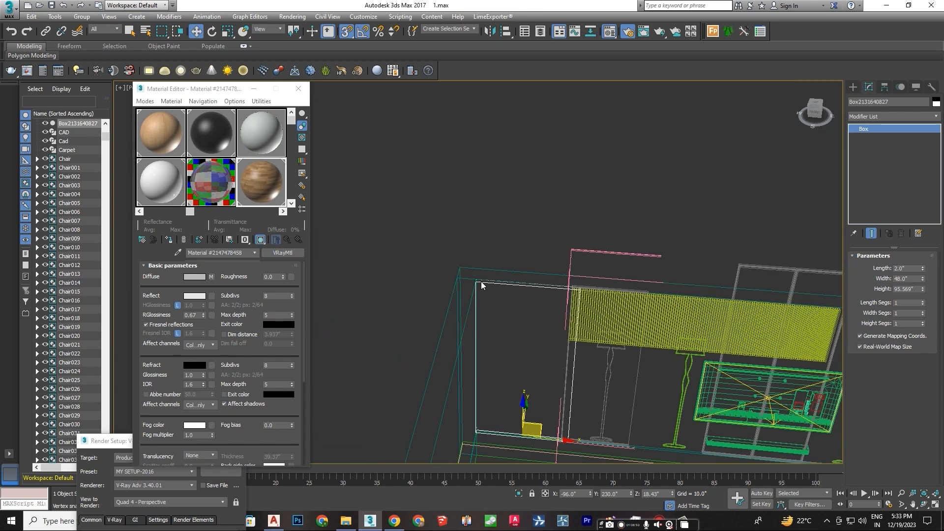
pyautogui.press('F3')
pyautogui.scroll(5, 441, 276)
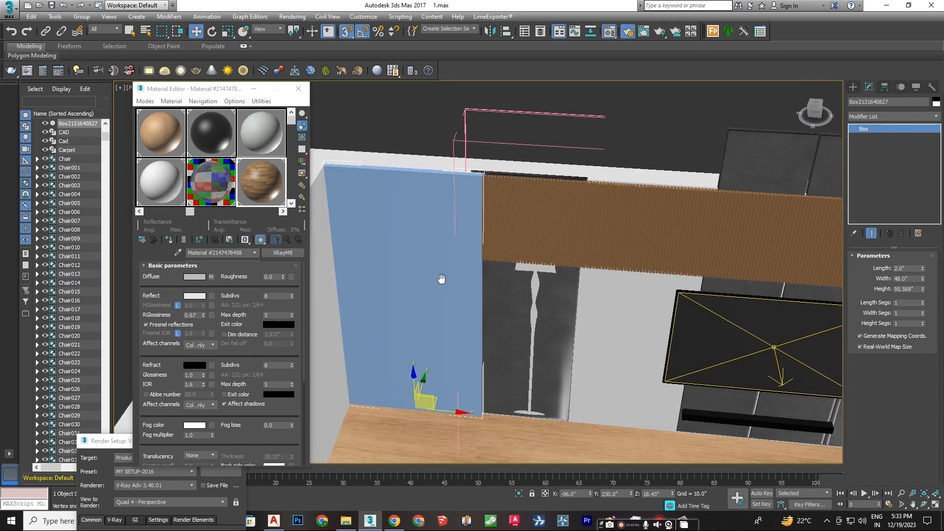
# Convert the box to Editable Poly and connect its ringed horizontal edges with many evenly spaced vertical segments.
pyautogui.rightClick(486, 260)
pyautogui.moveTo(543, 348)
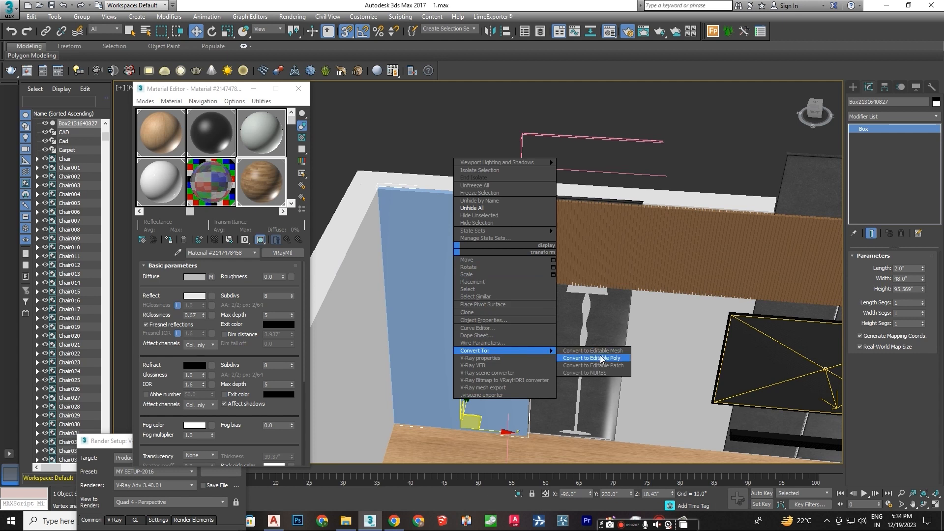
pyautogui.click(600, 358)
pyautogui.click(879, 268)
pyautogui.click(473, 186)
pyautogui.click(870, 320)
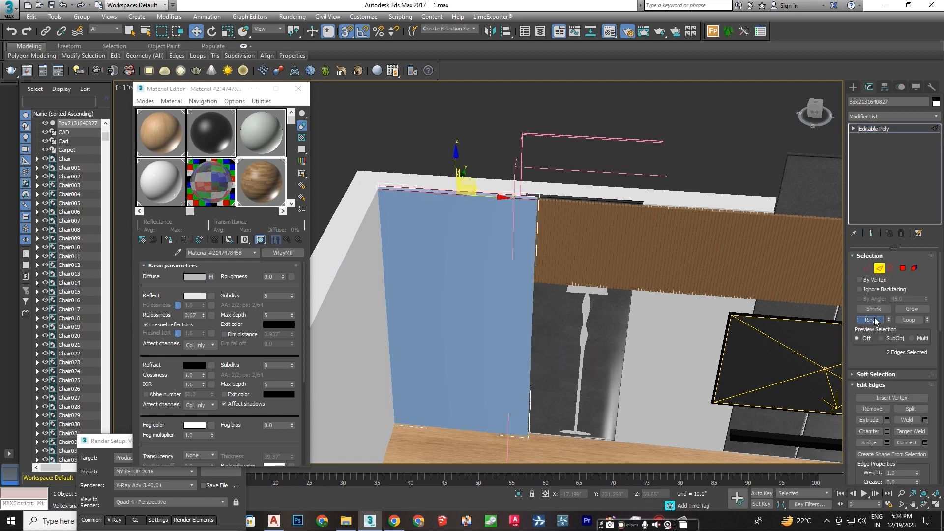
pyautogui.click(925, 442)
pyautogui.moveTo(678, 267); pyautogui.dragTo(681, 207)
pyautogui.click(677, 306)
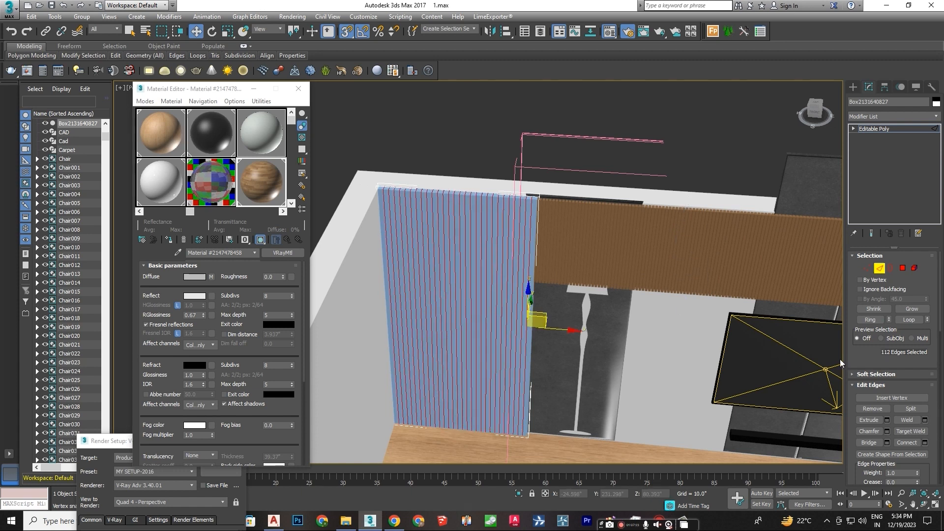
# Extrude the new vertical edges with a height of -0.852" and a width of 0.12" to cut the slat grooves.
pyautogui.click(887, 420)
pyautogui.moveTo(682, 264); pyautogui.dragTo(667, 313)
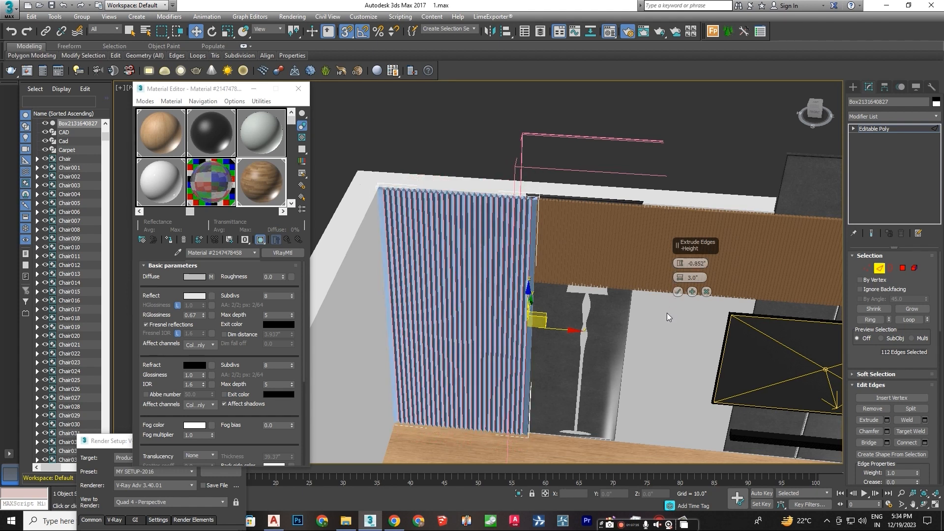
pyautogui.moveTo(680, 278); pyautogui.dragTo(683, 298)
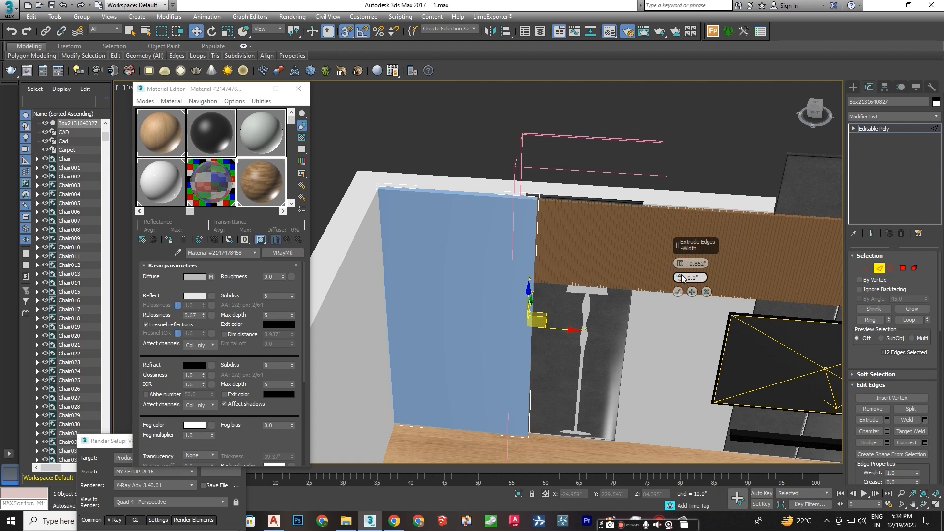
pyautogui.moveTo(680, 279); pyautogui.dragTo(679, 277)
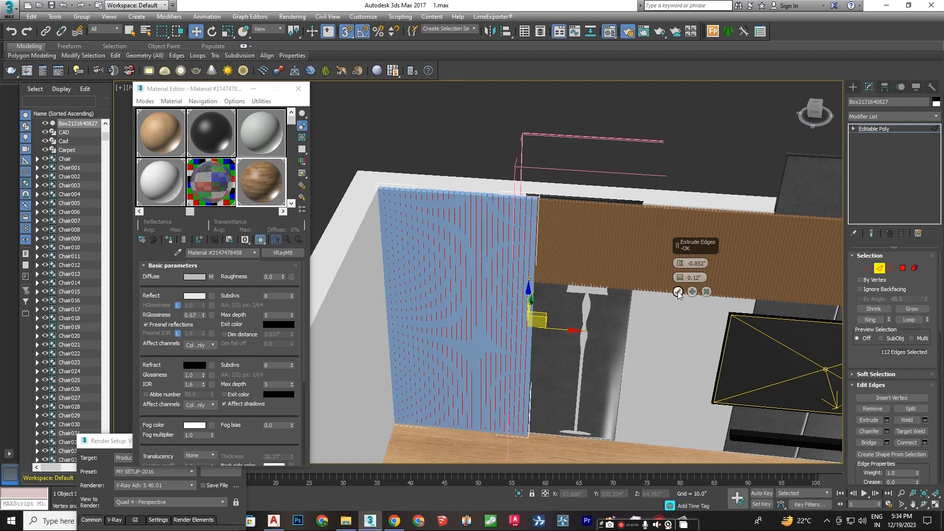
pyautogui.click(677, 291)
# Sample the brown wood material from the slatted TV wall panel and assign it to the new grooved panel.
pyautogui.click(346, 31)
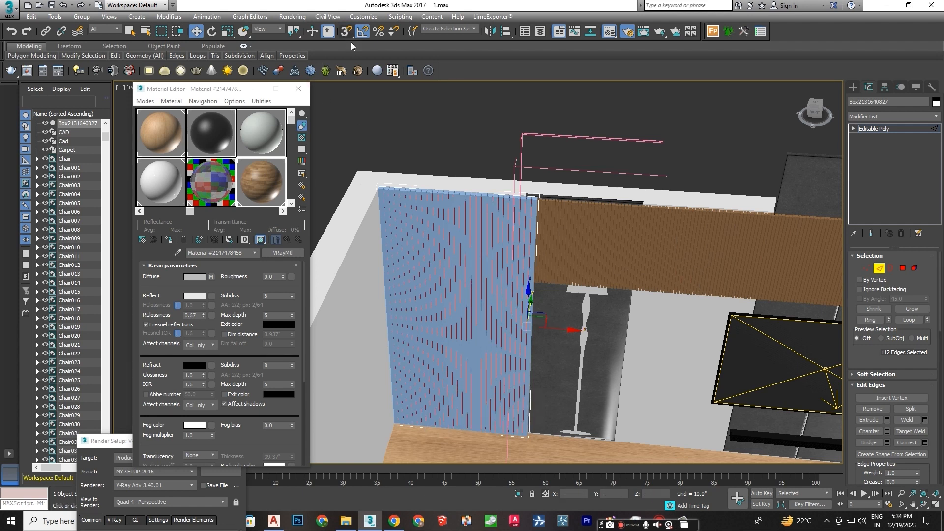
pyautogui.click(853, 87)
pyautogui.click(262, 140)
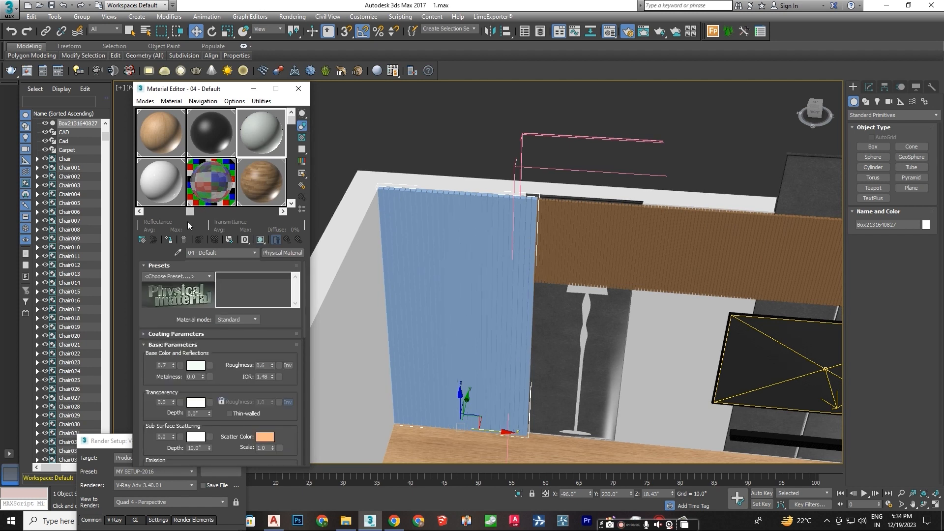
pyautogui.click(178, 252)
pyautogui.click(625, 239)
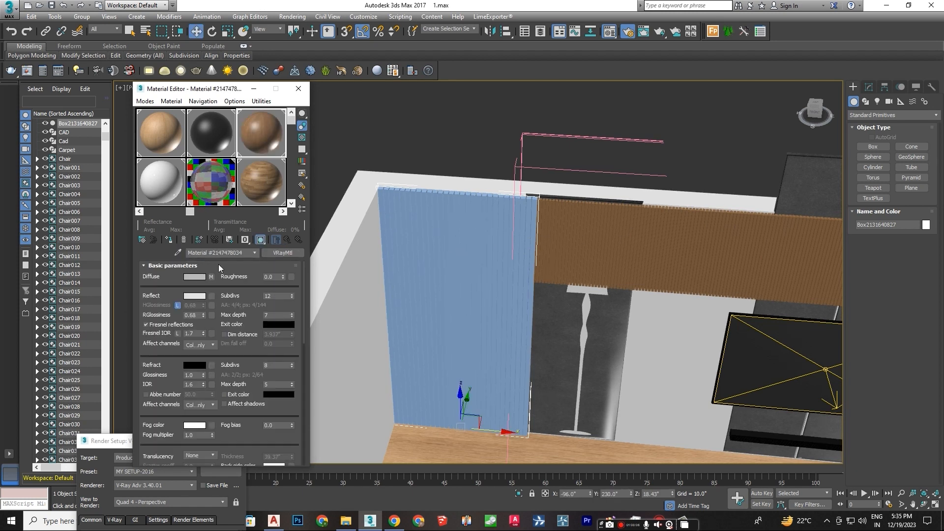
pyautogui.click(169, 240)
# Add a UVW Map to the grooved panel with box mapping, real-world size off and a width of 22.08".
pyautogui.keyDown('alt'); pyautogui.moveTo(744, 187); pyautogui.dragTo(683, 172, button='middle'); pyautogui.keyUp('alt')
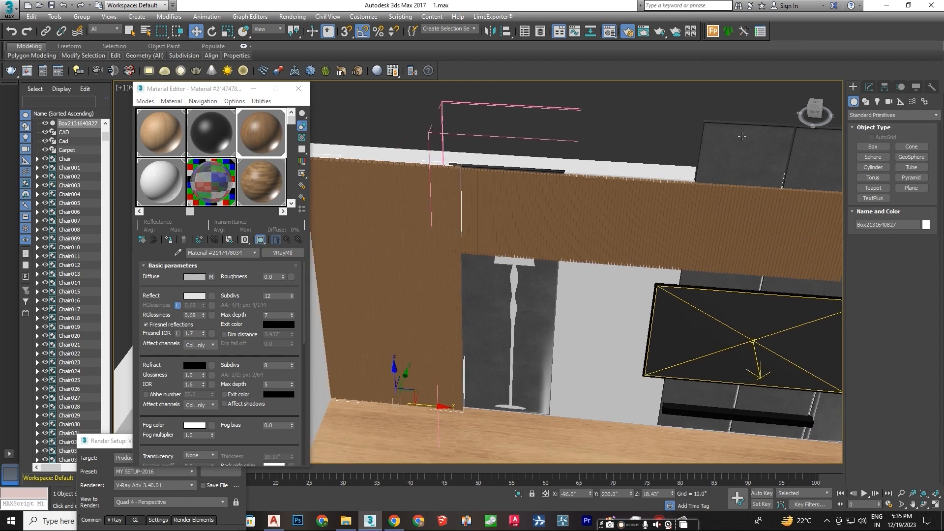
pyautogui.click(868, 86)
pyautogui.click(901, 116)
pyautogui.press('u')
pyautogui.press('u')
pyautogui.press('Return')
pyautogui.click(884, 312)
pyautogui.click(876, 410)
pyautogui.moveTo(908, 352); pyautogui.dragTo(910, 382)
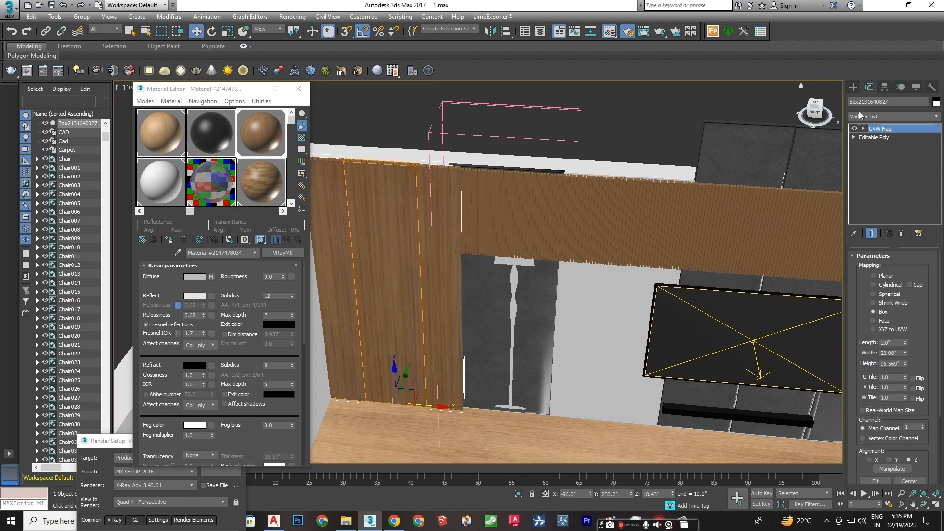
# Make one copy of the grooved wood panel at the opposite end of the front wall.
pyautogui.click(853, 87)
pyautogui.scroll(-3, 522, 249)
pyautogui.keyDown('shift'); pyautogui.moveTo(397, 327); pyautogui.dragTo(743, 349); pyautogui.keyUp('shift')
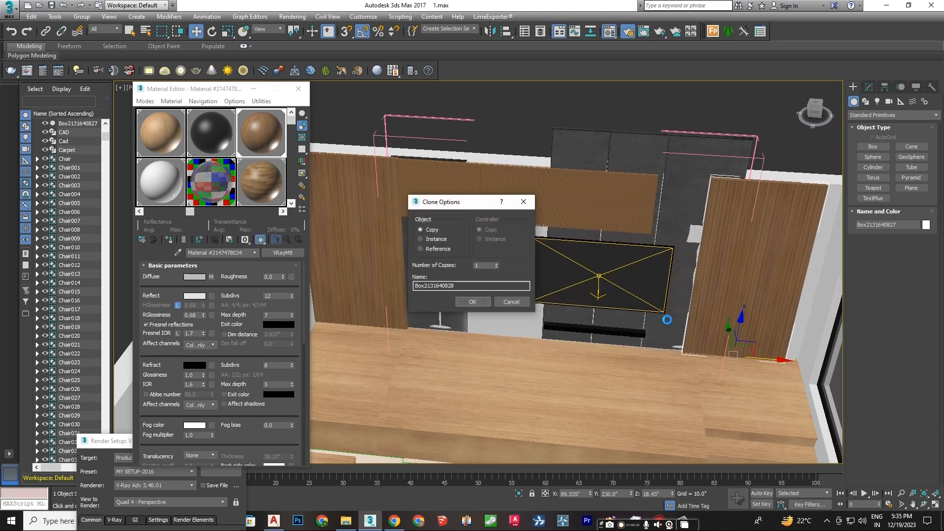
pyautogui.click(487, 303)
# Snap the copied panel's upper corner into the front wall's right corner, at X 96", Y 230", Z 18.431".
pyautogui.press('s')
pyautogui.moveTo(659, 258); pyautogui.dragTo(561, 299, button='middle')
pyautogui.scroll(6, 590, 295)
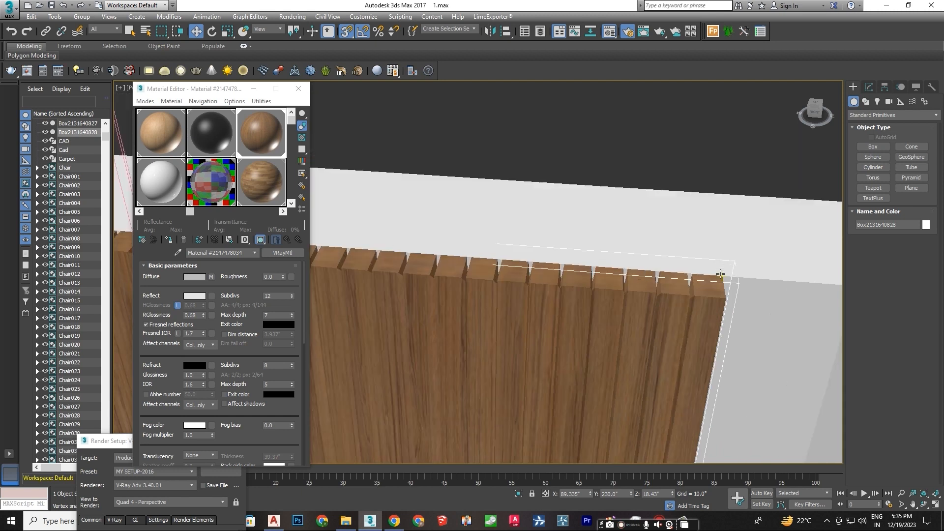
pyautogui.scroll(-2, 720, 274)
pyautogui.scroll(-8, 602, 321)
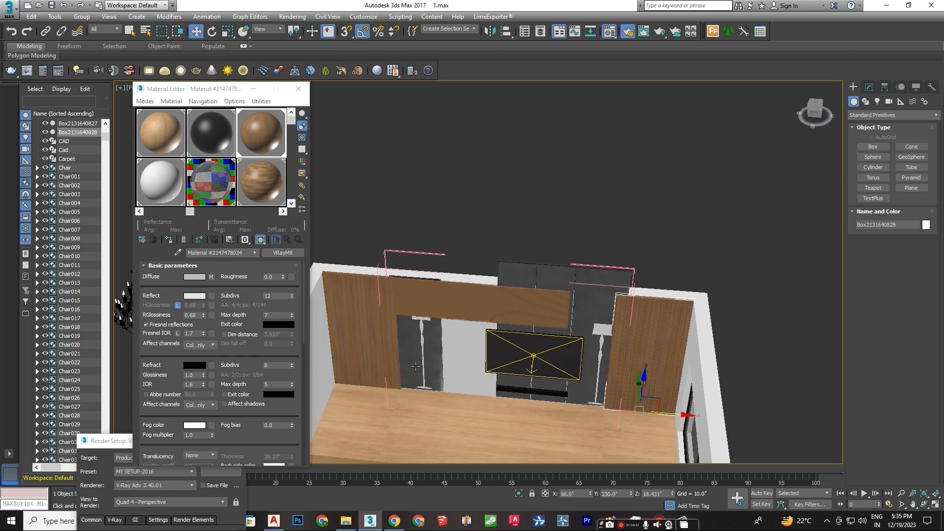
# Slide the left dark panel inward beside the grooved wood panel, to about X -48.529", keeping it at Z 74.983".
pyautogui.scroll(3, 415, 364)
pyautogui.click(458, 334)
pyautogui.moveTo(466, 310); pyautogui.dragTo(473, 313)
pyautogui.scroll(3, 421, 350)
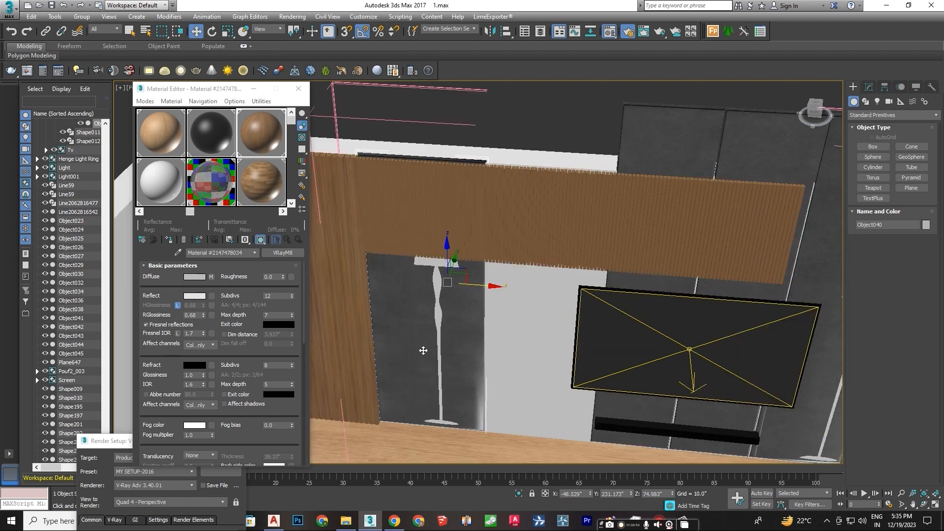
# Lower the top-edge and lampshade cut-out vertices of the left dark panel so its upper end sits behind the grooved wood header.
pyautogui.moveTo(421, 350); pyautogui.dragTo(479, 361, button='middle')
pyautogui.press('1')
pyautogui.click(871, 145)
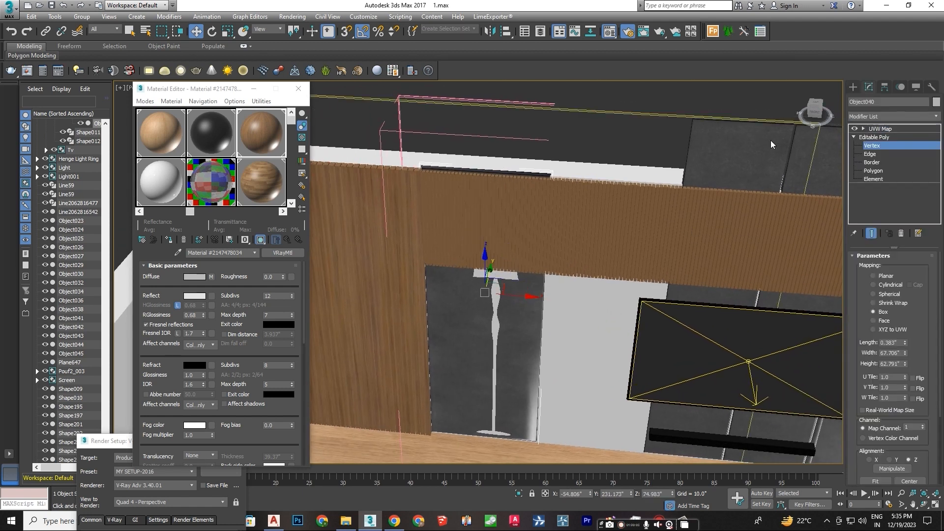
pyautogui.moveTo(579, 347); pyautogui.dragTo(577, 338)
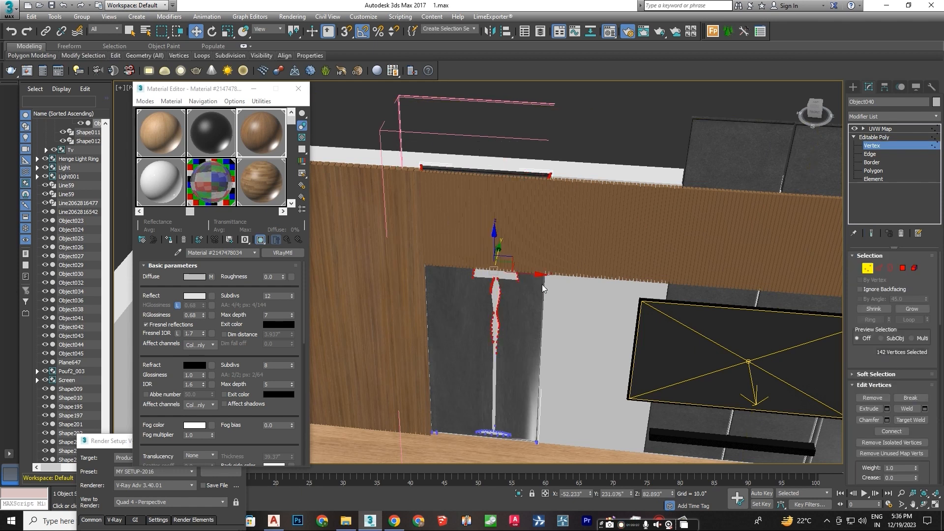
pyautogui.moveTo(495, 245); pyautogui.dragTo(496, 299)
pyautogui.moveTo(583, 253); pyautogui.dragTo(583, 252)
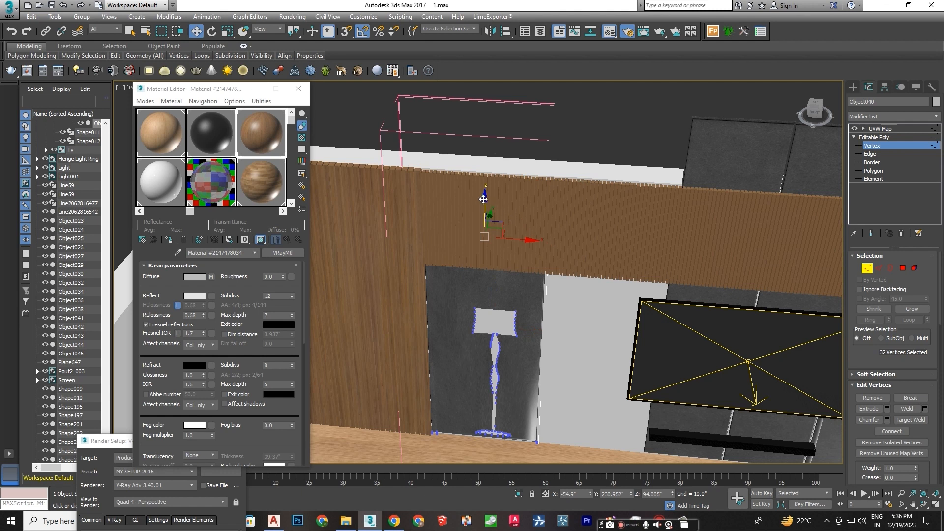
# Bring the left dark panel forward in depth to about Y 230.392", keeping its X and Z position.
pyautogui.keyDown('alt'); pyautogui.moveTo(617, 294); pyautogui.dragTo(545, 281, button='middle'); pyautogui.keyUp('alt')
pyautogui.moveTo(524, 284); pyautogui.dragTo(517, 286)
pyautogui.keyDown('alt'); pyautogui.moveTo(588, 295); pyautogui.dragTo(619, 276, button='middle'); pyautogui.keyUp('alt')
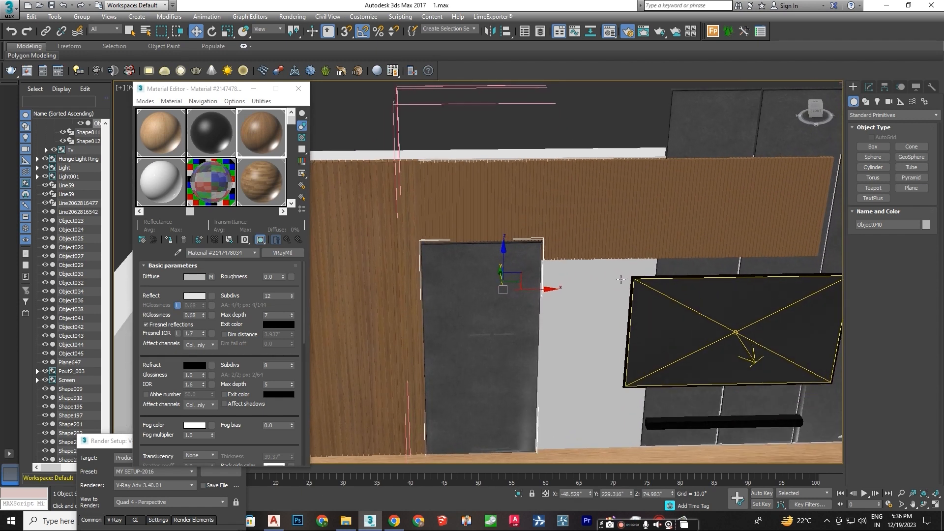
pyautogui.moveTo(549, 349); pyautogui.dragTo(434, 328, button='middle')
pyautogui.moveTo(481, 295)
pyautogui.keyDown('alt'); pyautogui.mouseDown(button='middle')
pyautogui.moveTo(476, 320)
pyautogui.moveTo(480, 297)
pyautogui.moveTo(472, 300)
pyautogui.mouseUp(button='middle'); pyautogui.keyUp('alt')
pyautogui.moveTo(413, 251); pyautogui.dragTo(403, 251)
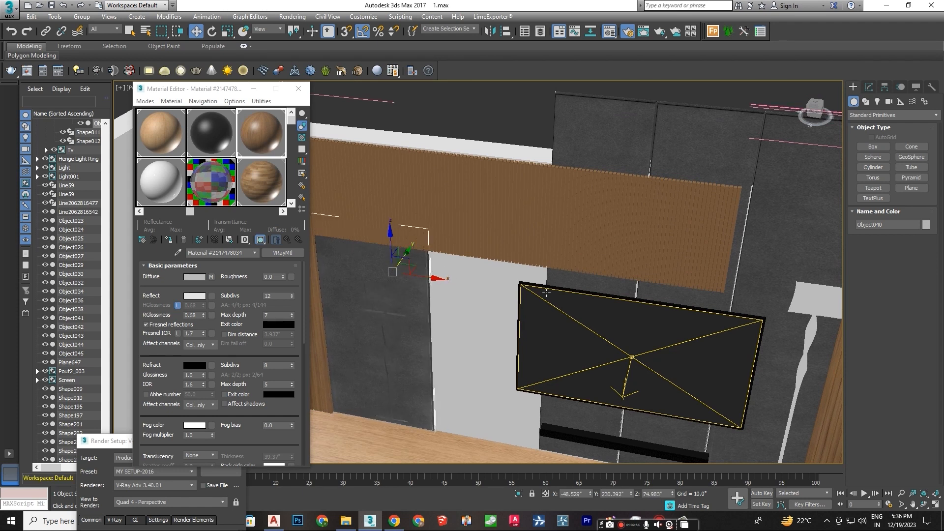
# Adjust the position of the floor lamp outline on the left dark panel, to about X -51.823", Y 230.815".
pyautogui.press('F3')
pyautogui.click(500, 320)
pyautogui.moveTo(500, 321)
pyautogui.mouseDown()
pyautogui.moveTo(495, 309)
pyautogui.moveTo(416, 295)
pyautogui.moveTo(395, 271)
pyautogui.mouseUp()
pyautogui.press('F3')
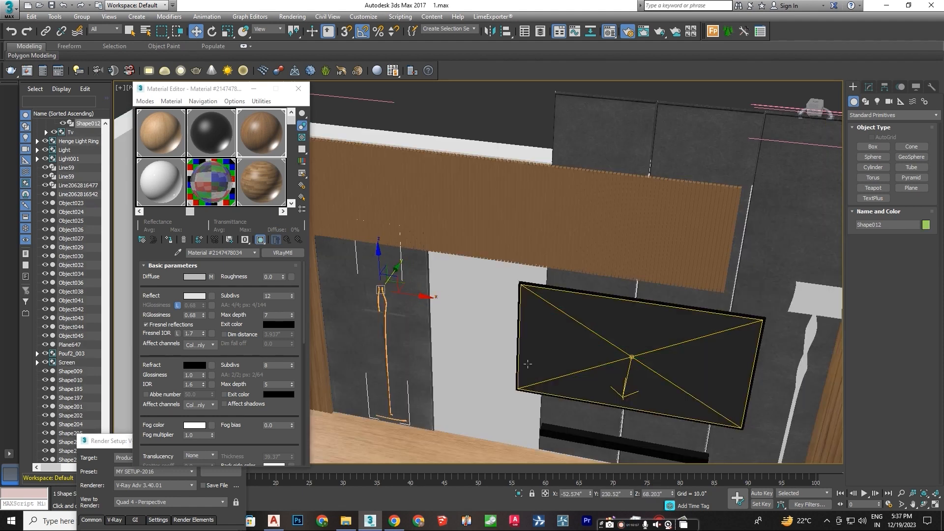
pyautogui.click(631, 491)
pyautogui.click(632, 491)
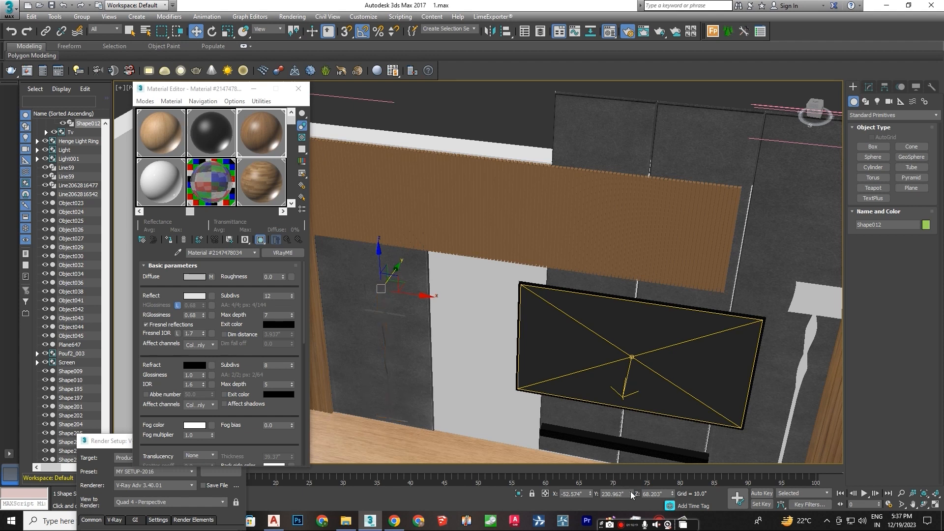
pyautogui.click(631, 494)
pyautogui.moveTo(410, 295); pyautogui.dragTo(411, 296)
# Lower the upper stem and lampshade base vertices of the left lamp outline by about 20.775".
pyautogui.press('1')
pyautogui.moveTo(351, 235); pyautogui.dragTo(398, 293)
pyautogui.moveTo(385, 226); pyautogui.dragTo(371, 281)
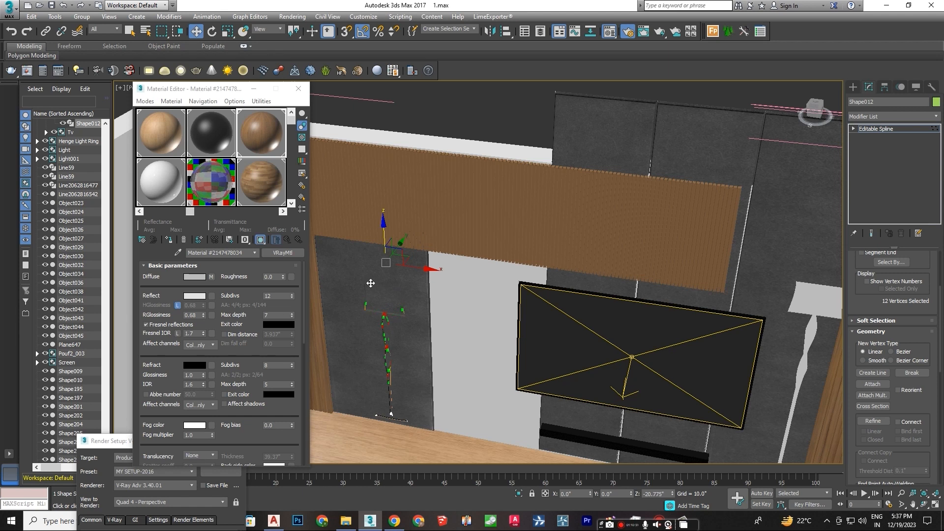
pyautogui.moveTo(371, 281); pyautogui.dragTo(372, 284)
pyautogui.scroll(5, 394, 328)
pyautogui.moveTo(424, 334)
pyautogui.mouseDown()
pyautogui.moveTo(420, 320)
pyautogui.moveTo(426, 331)
pyautogui.mouseUp()
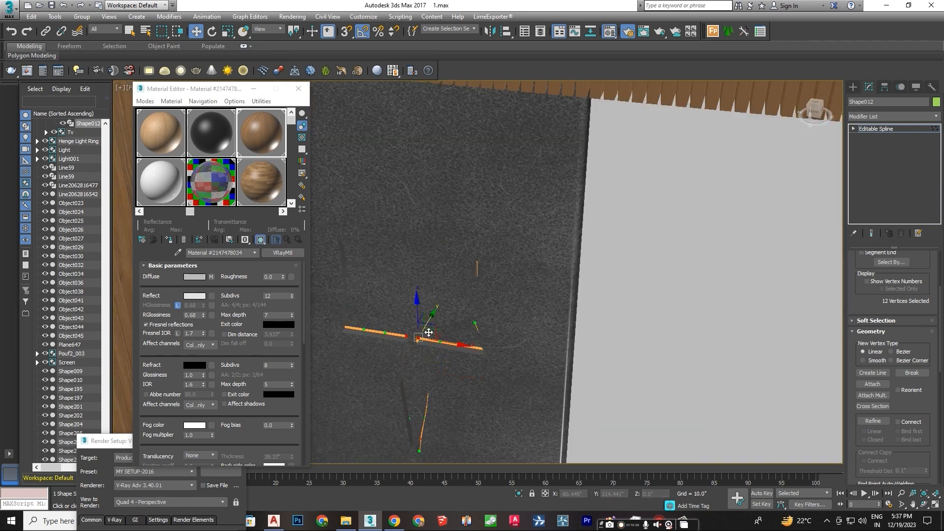
# Shift the left lamp outline about 0.094" along X in the front view.
pyautogui.press('f')
pyautogui.click(853, 87)
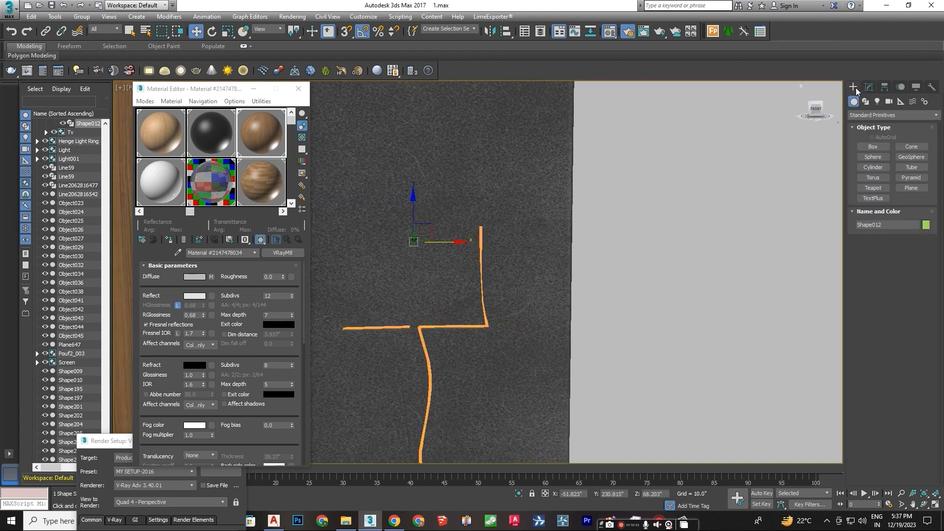
pyautogui.moveTo(446, 243); pyautogui.dragTo(446, 241)
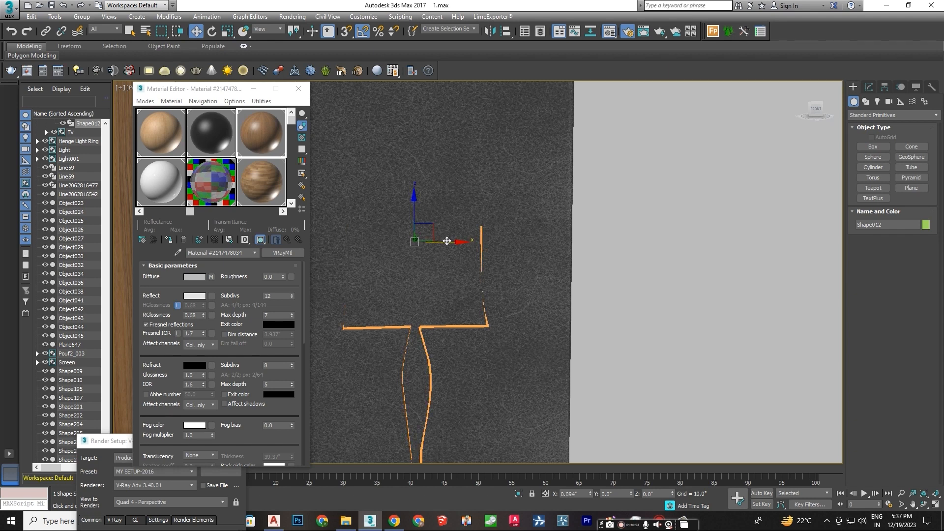
pyautogui.scroll(-4, 475, 263)
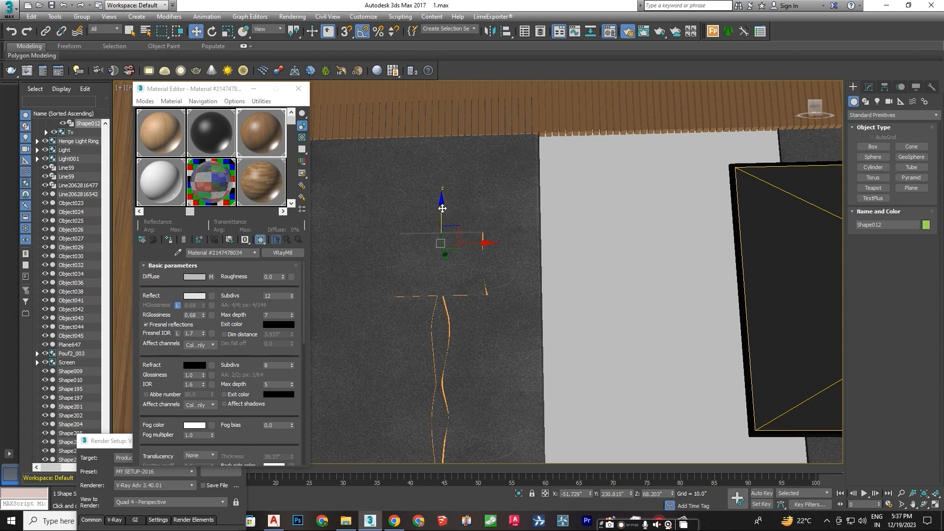
pyautogui.moveTo(442, 209); pyautogui.dragTo(442, 323)
pyautogui.rightClick(442, 323)
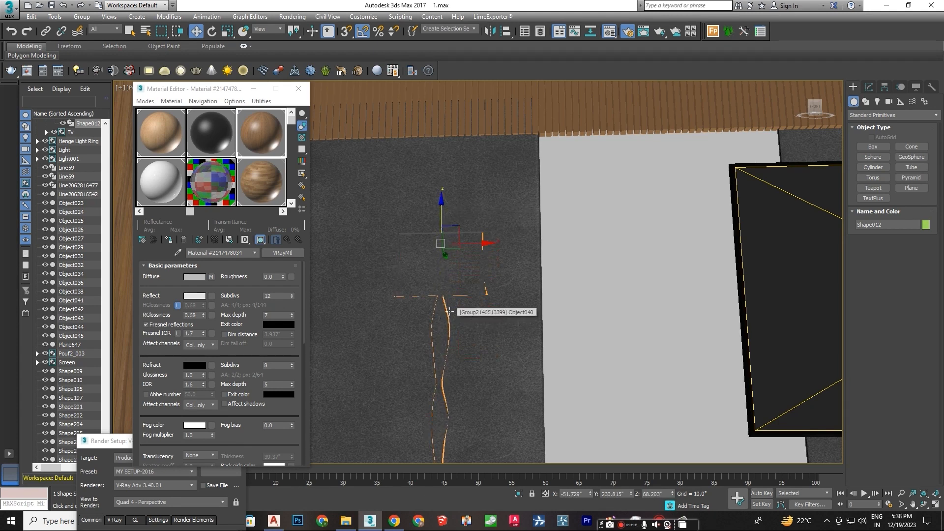
# Lower the two top vertices of the left lamp outline to shorten the lampshade below the wood header.
pyautogui.press('F3')
pyautogui.press('1')
pyautogui.moveTo(394, 96); pyautogui.dragTo(597, 162)
pyautogui.moveTo(528, 137); pyautogui.dragTo(545, 163, button='middle')
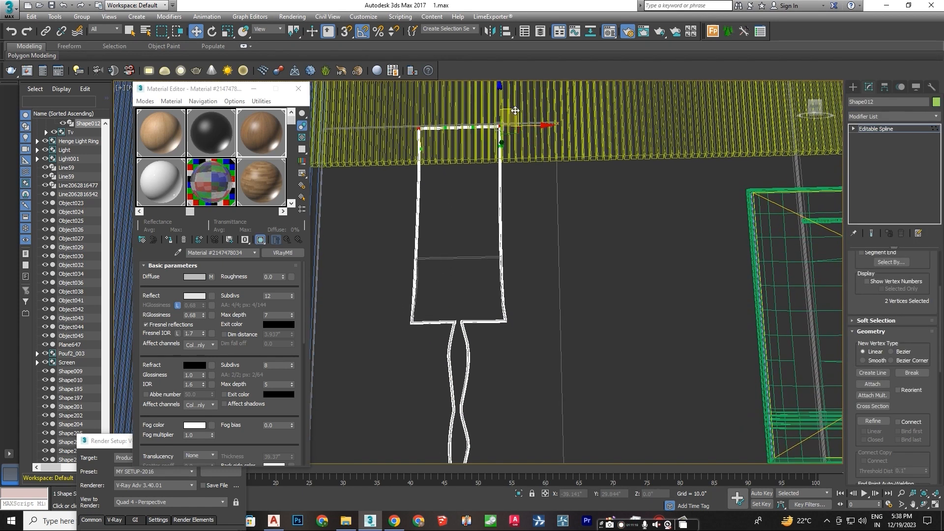
pyautogui.moveTo(500, 92); pyautogui.dragTo(487, 224)
pyautogui.press('F3')
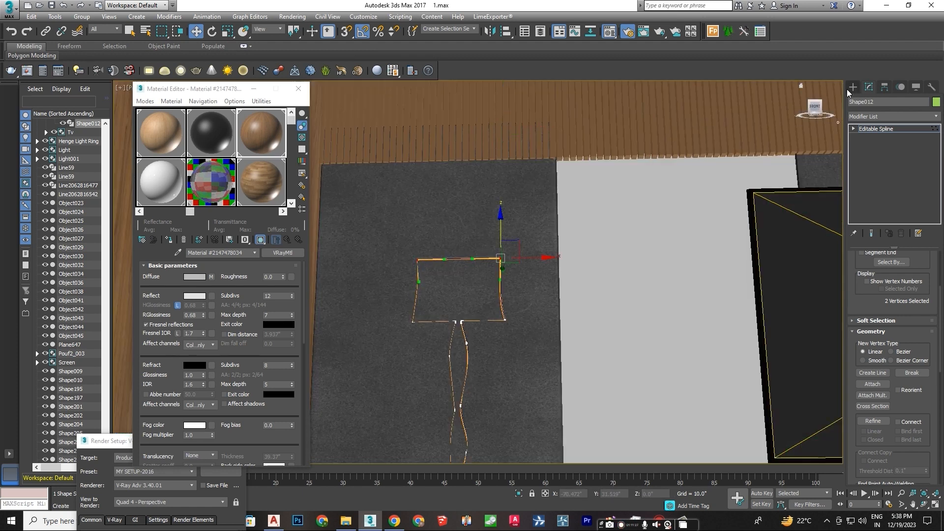
pyautogui.click(853, 87)
# Try closing the TV wall group around the left dark panel and lamp outline, and reopen it with its nested groups.
pyautogui.scroll(-3, 543, 204)
pyautogui.keyDown('alt'); pyautogui.moveTo(559, 197); pyautogui.dragTo(556, 177, button='middle'); pyautogui.keyUp('alt')
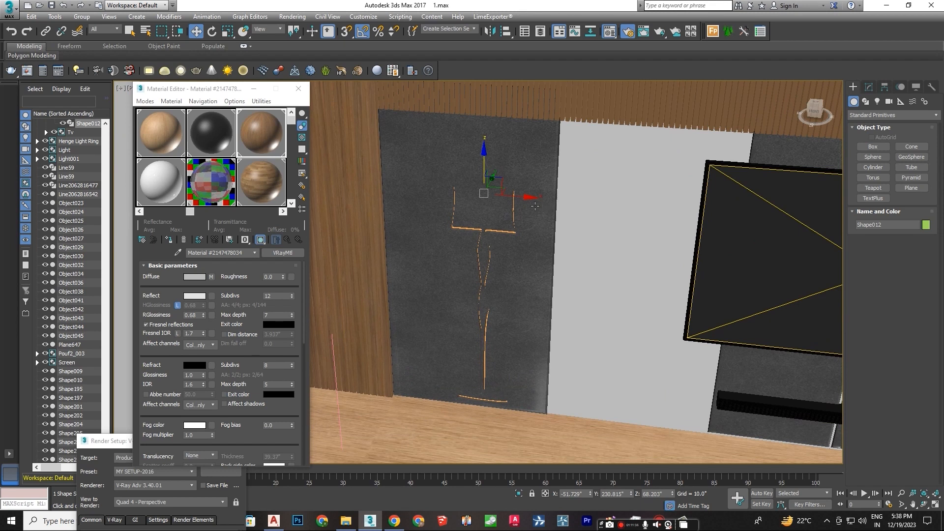
pyautogui.keyDown('ctrl'); pyautogui.click(534, 206); pyautogui.keyUp('ctrl')
pyautogui.click(82, 16)
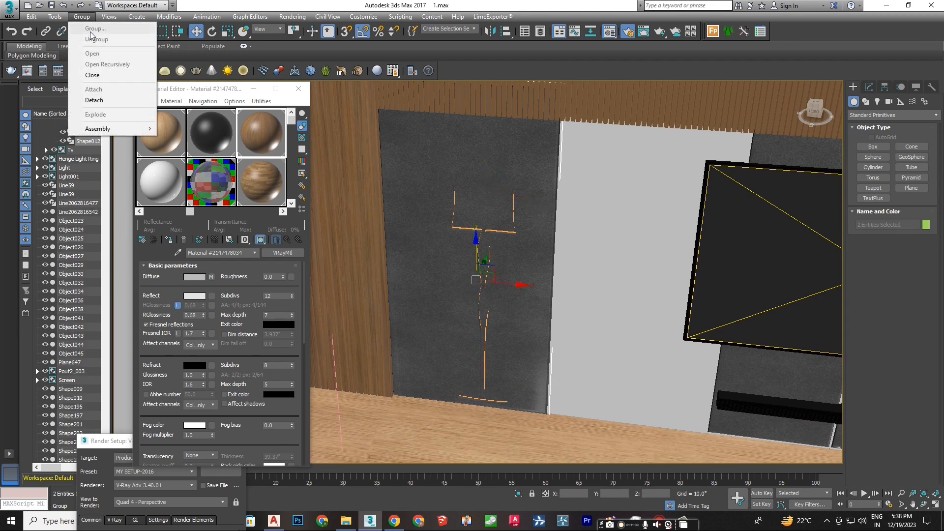
pyautogui.click(101, 75)
pyautogui.moveTo(511, 179); pyautogui.dragTo(413, 179, button='middle')
pyautogui.scroll(-2, 413, 179)
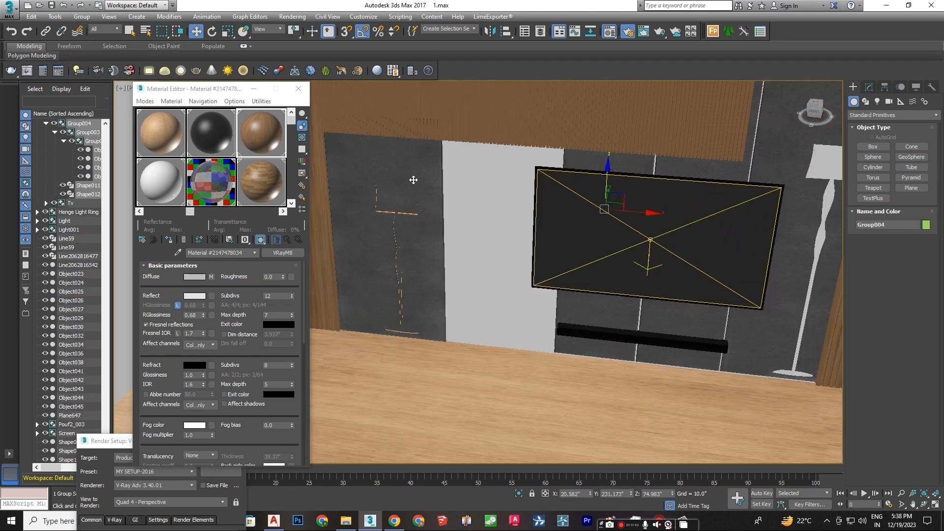
pyautogui.click(82, 16)
pyautogui.click(101, 65)
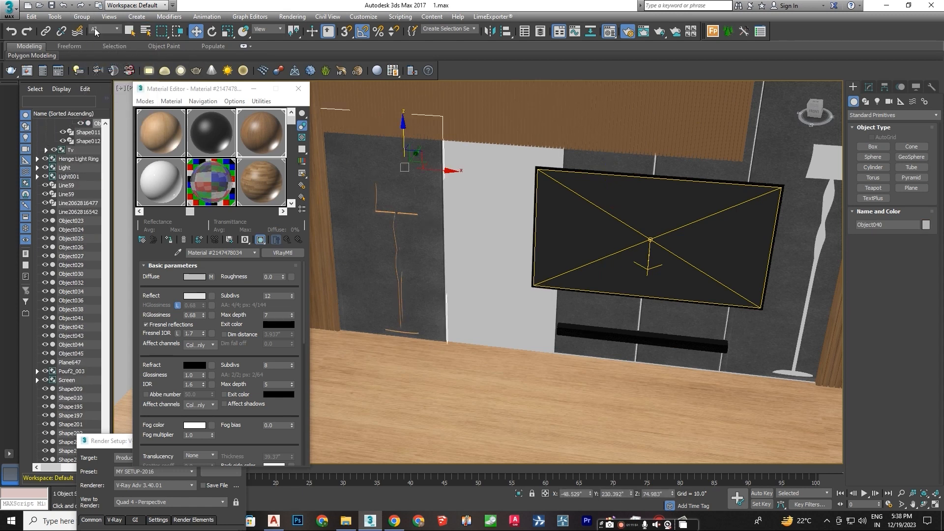
# Detach the left dark panel and its lamp outline from the TV wall group.
pyautogui.click(82, 16)
pyautogui.click(101, 96)
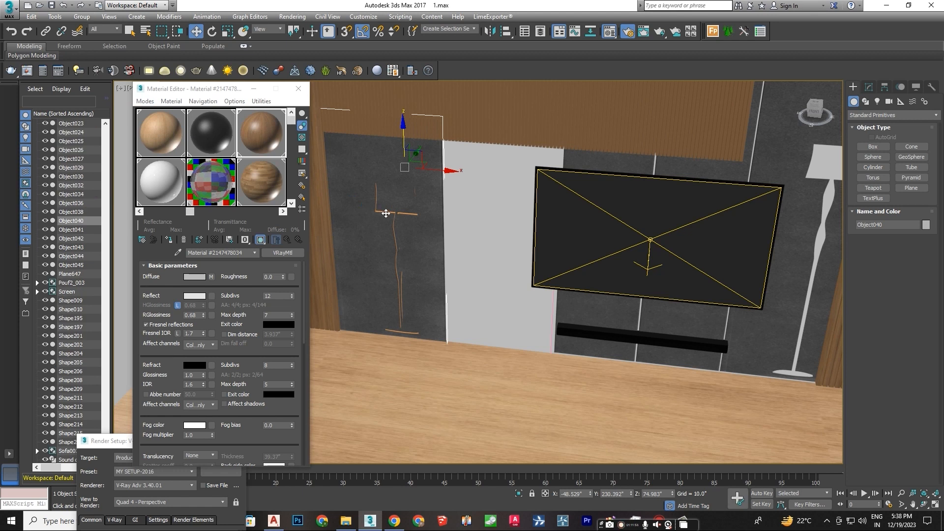
pyautogui.click(392, 213)
pyautogui.click(81, 17)
pyautogui.click(101, 98)
# Group the detached left dark panel and lamp outline together, keeping the default group name.
pyautogui.keyDown('ctrl'); pyautogui.click(70, 246); pyautogui.keyUp('ctrl')
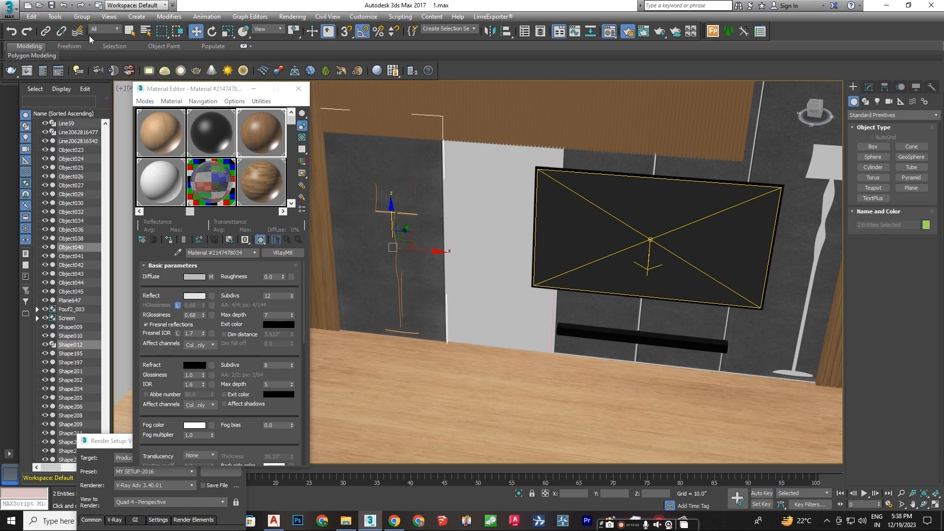
pyautogui.click(82, 17)
pyautogui.click(87, 28)
pyautogui.click(480, 271)
# Delete the dark panel and floor lamp outline at the opposite end of the TV wall.
pyautogui.moveTo(594, 228); pyautogui.dragTo(514, 239, button='middle')
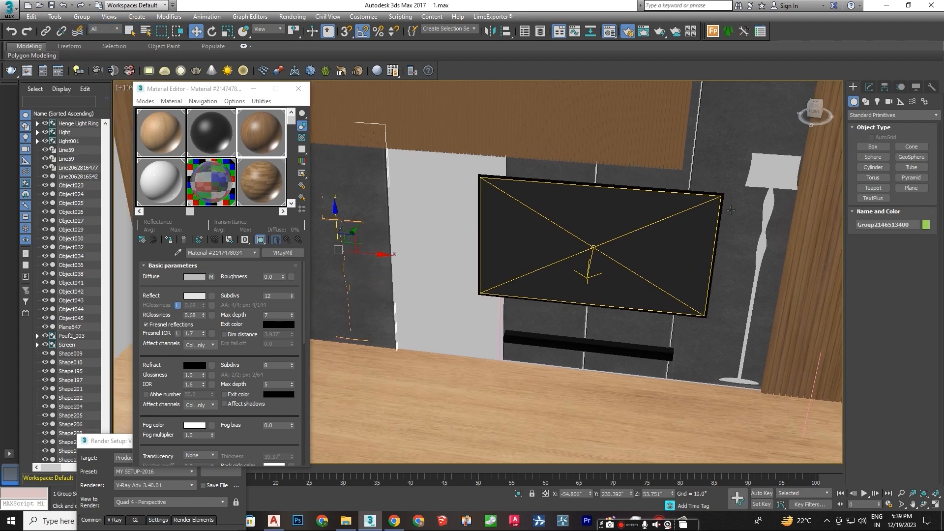
pyautogui.press('Delete')
pyautogui.press('F3')
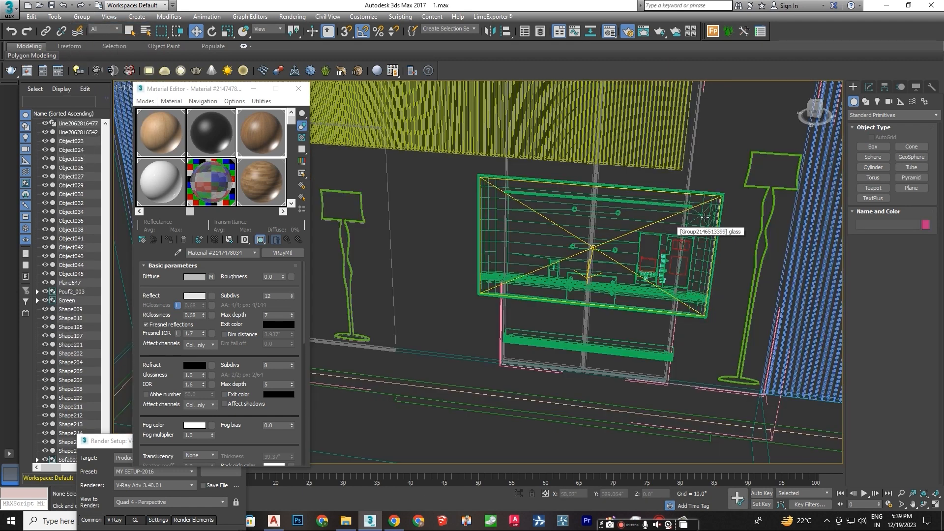
pyautogui.click(772, 198)
pyautogui.press('F3')
pyautogui.press('Delete')
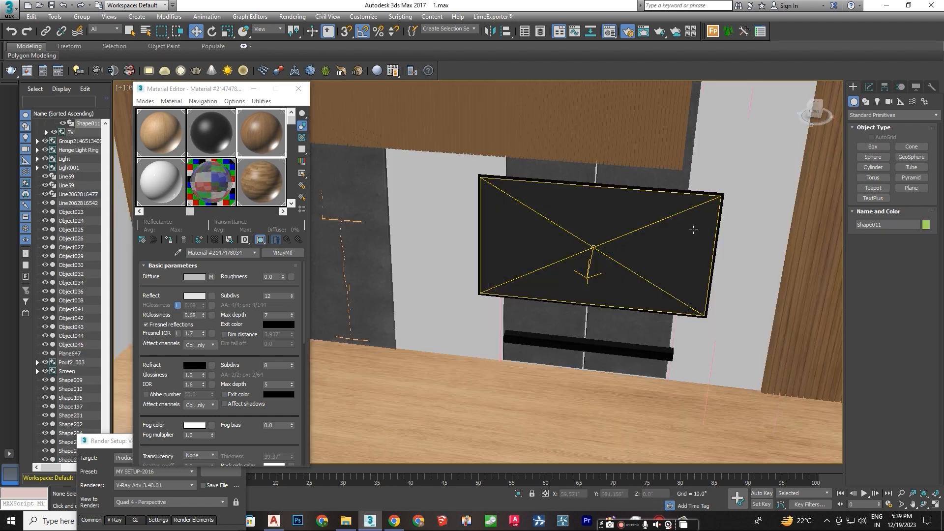
# Select the grouped left dark panel and lamp outline.
pyautogui.scroll(-3, 671, 231)
pyautogui.click(458, 237)
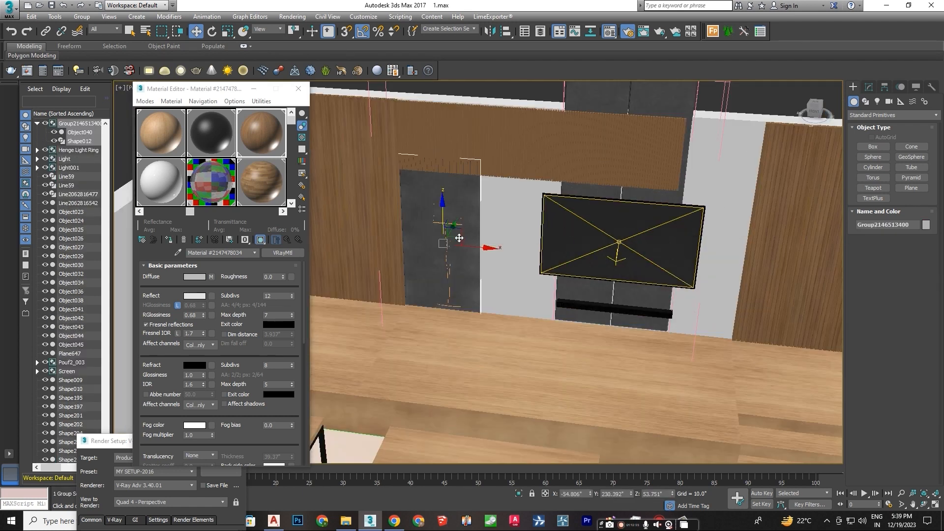